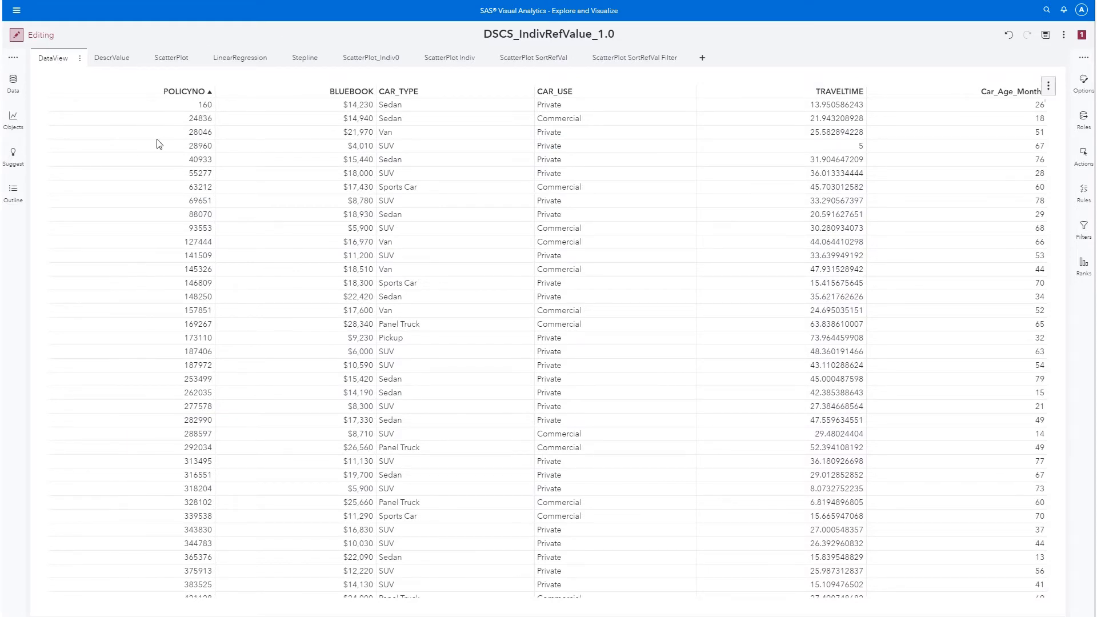
- Review the available tables and import sources for adding data to the report, without adding any
click(15, 86)
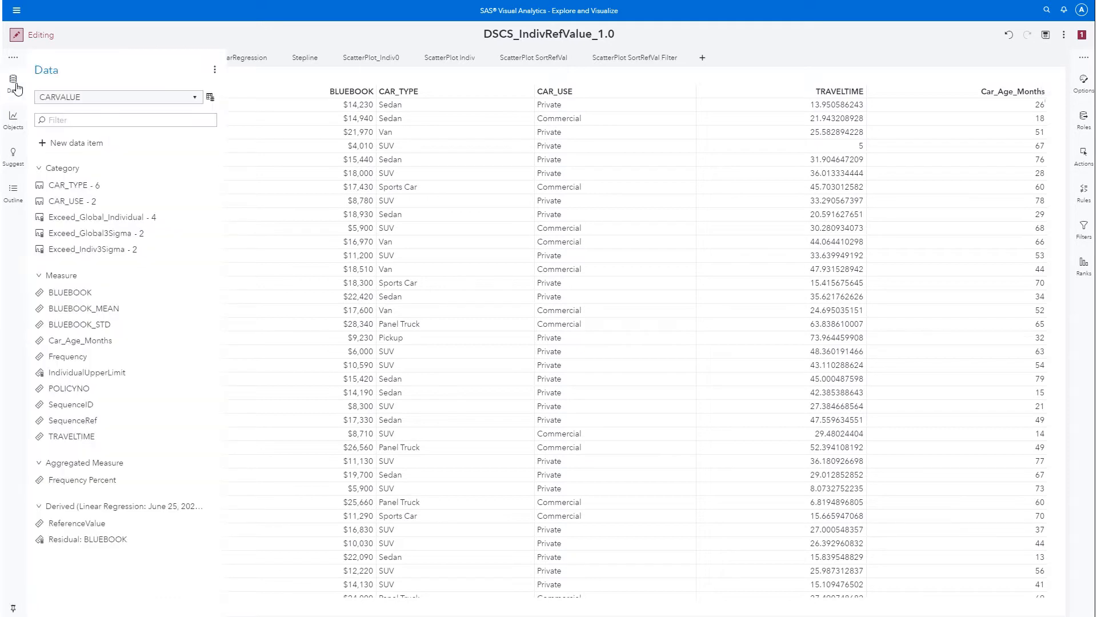
click(211, 98)
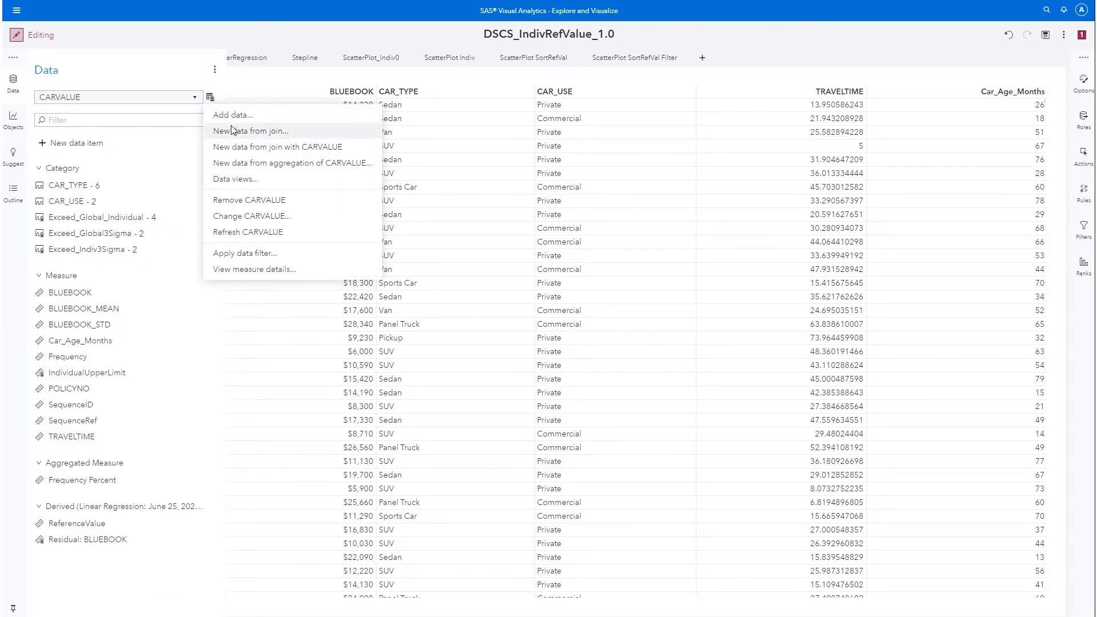
click(234, 116)
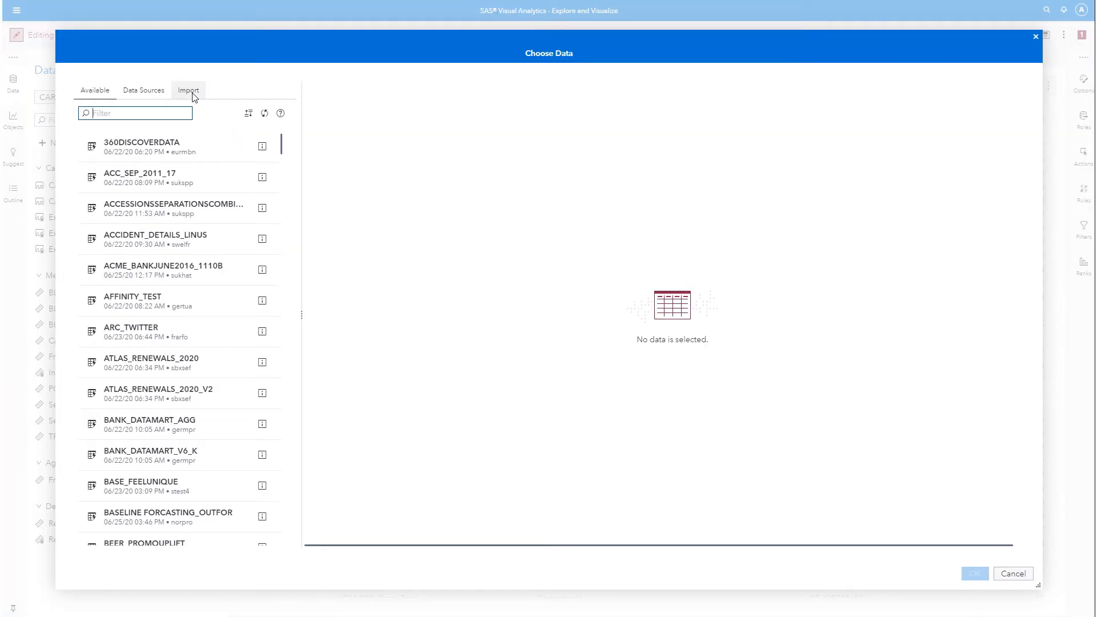
click(190, 92)
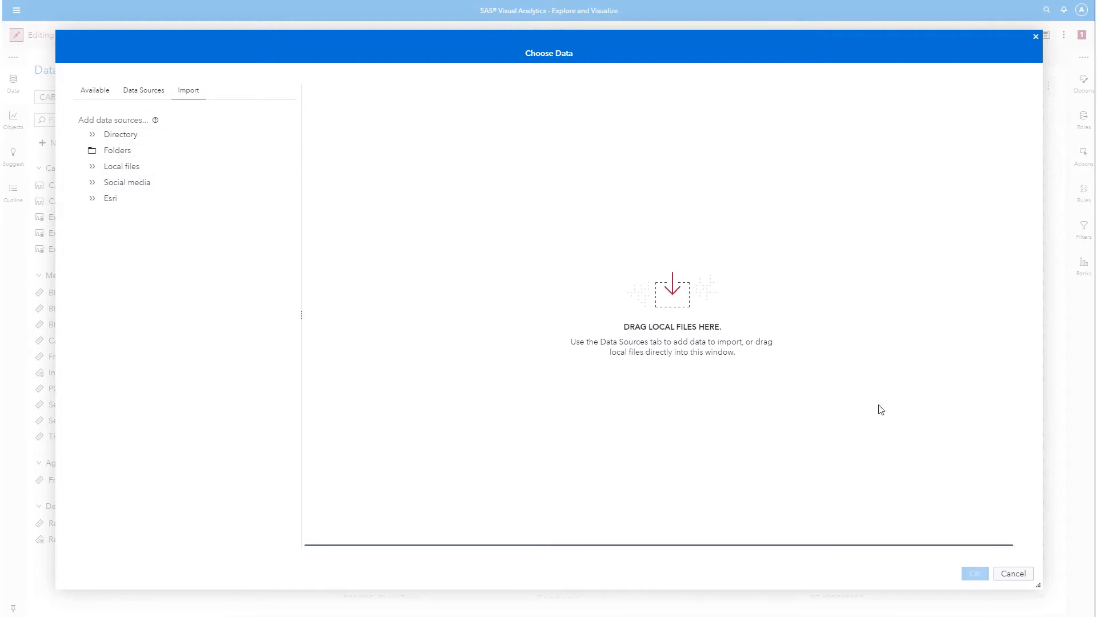
click(1013, 573)
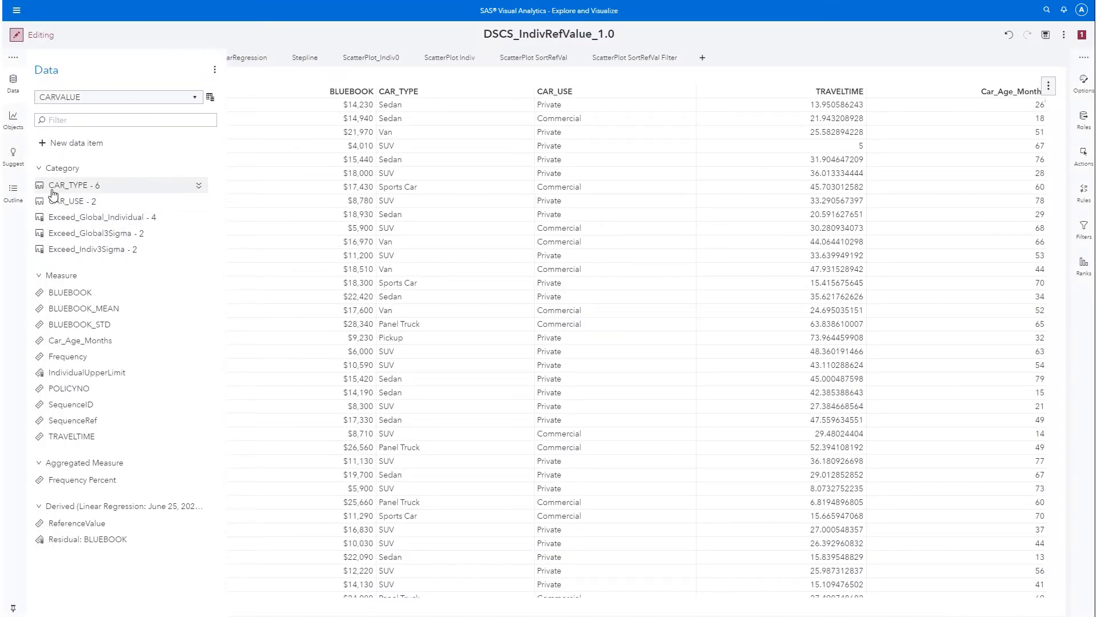
- Examine the data items of the CARVALUE table and the list of object types available for the report
mouse_move(53, 193)
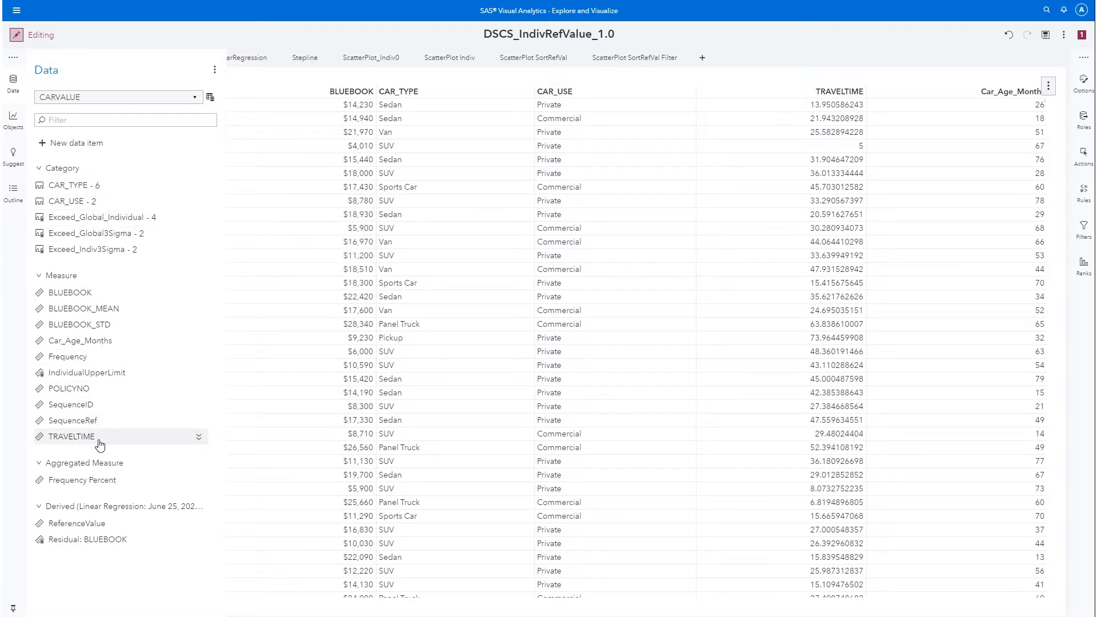
mouse_move(100, 445)
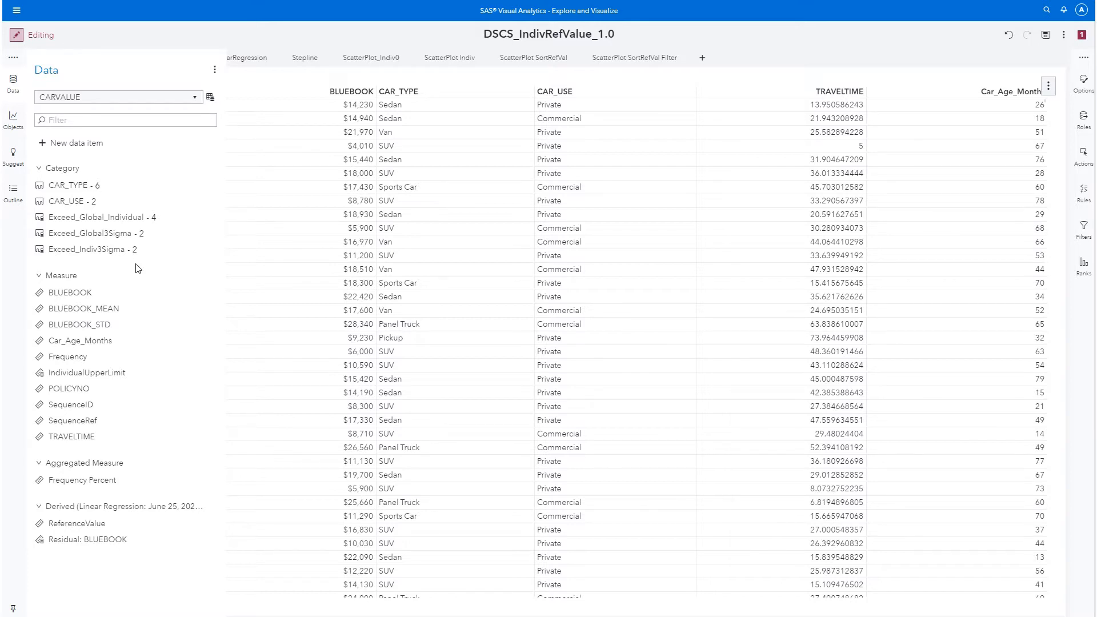
click(13, 121)
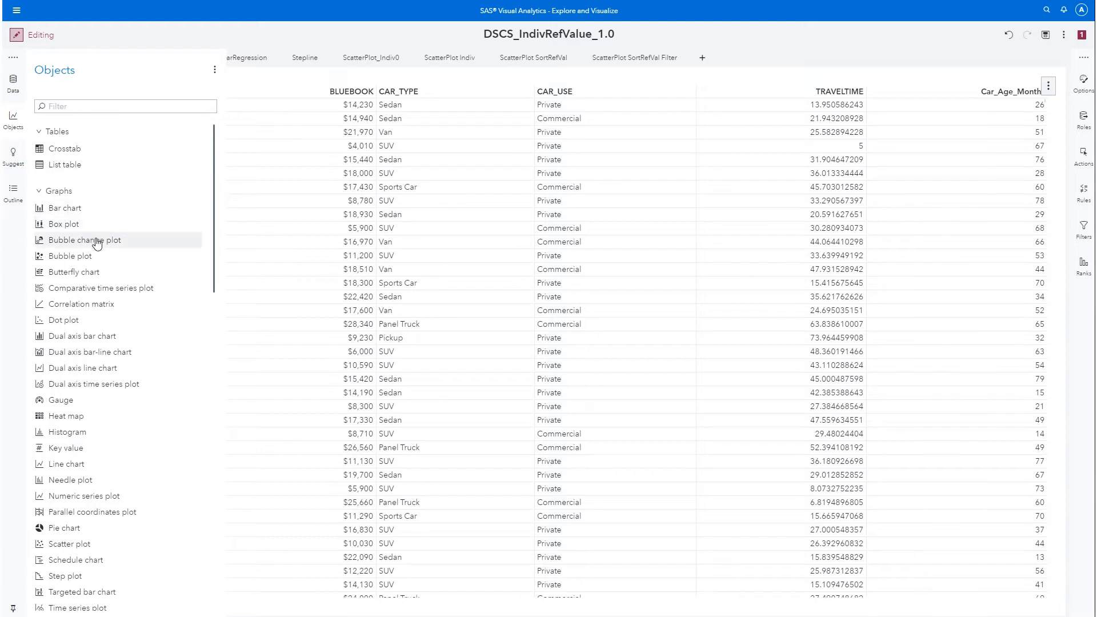
scroll(81, 240, down, 3)
scroll(81, 240, down, 1)
scroll(81, 240, up, 1)
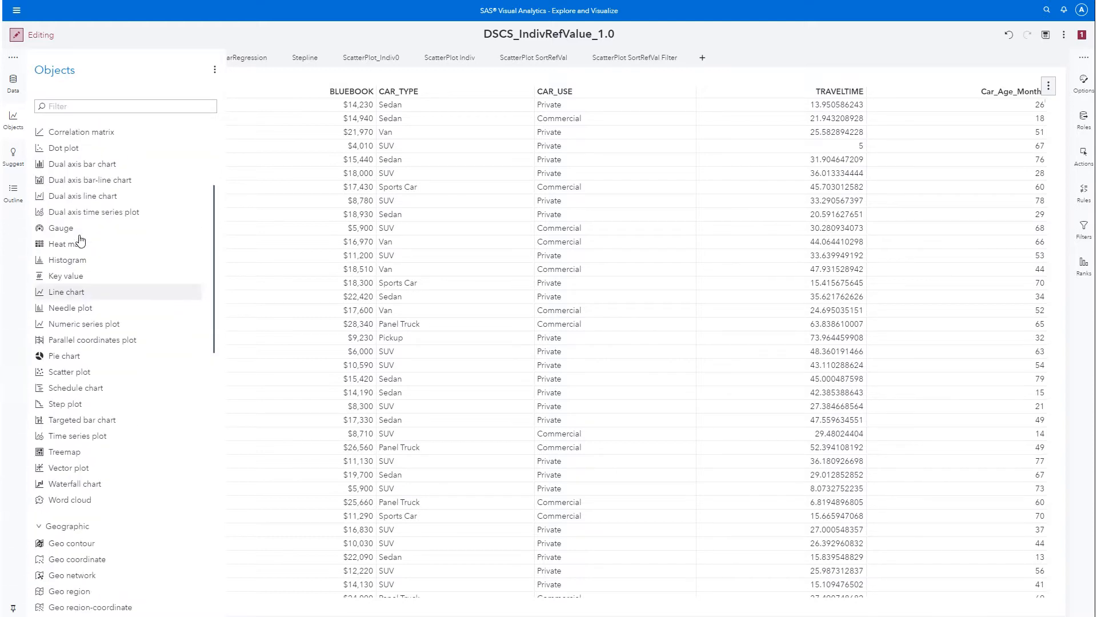
scroll(81, 240, down, 12)
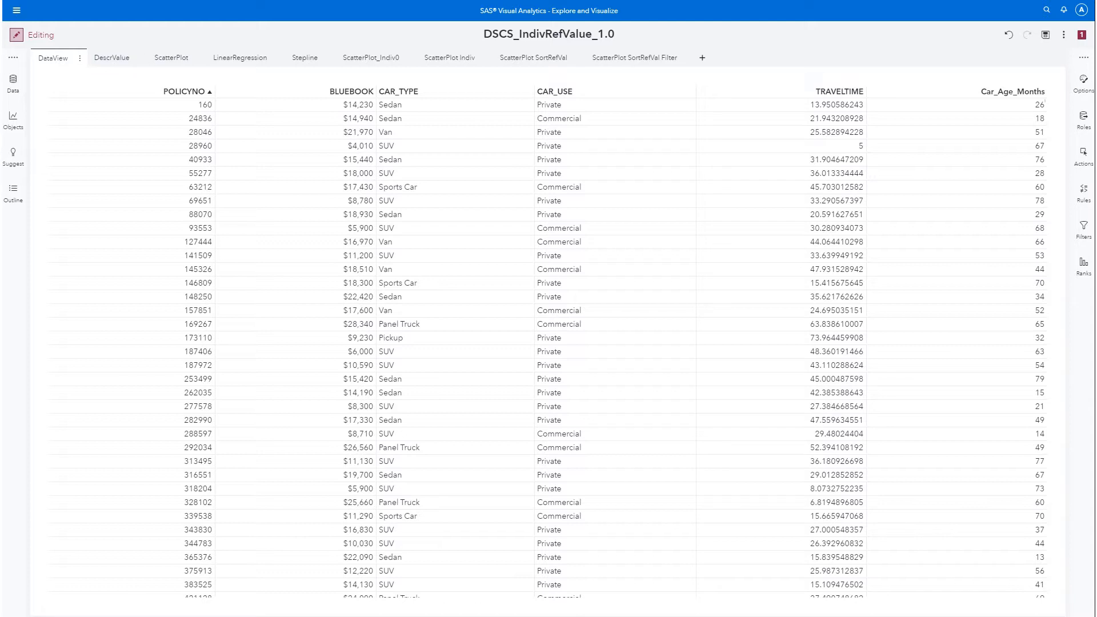
- Add an automatic chart of BLUEBOOK above the box plot on the DescrValue page
mouse_move(460, 2)
click(110, 63)
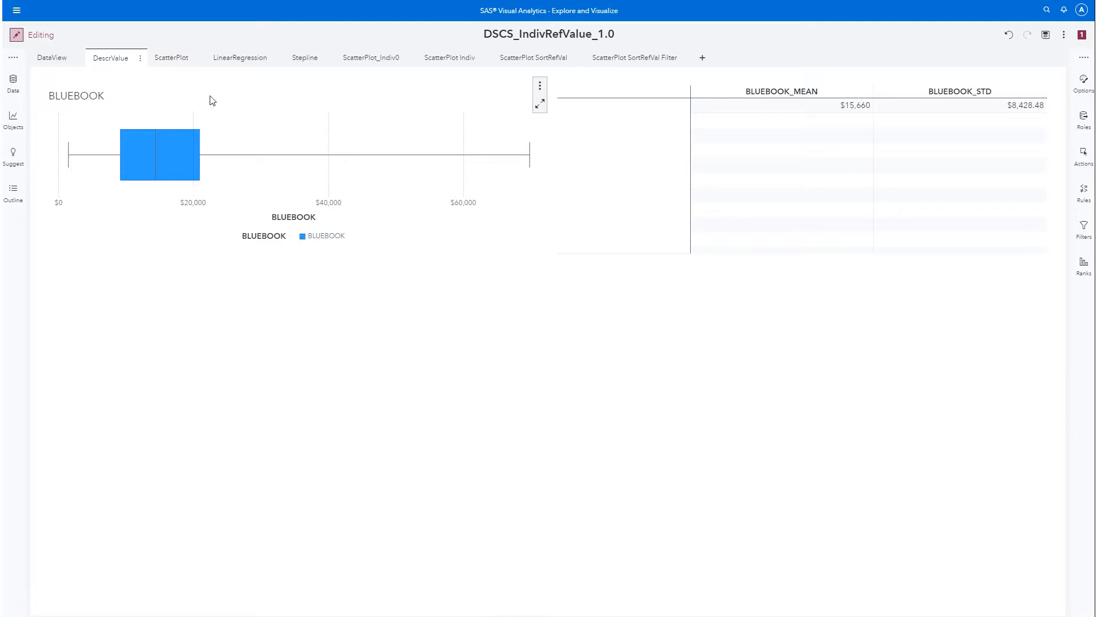
click(13, 85)
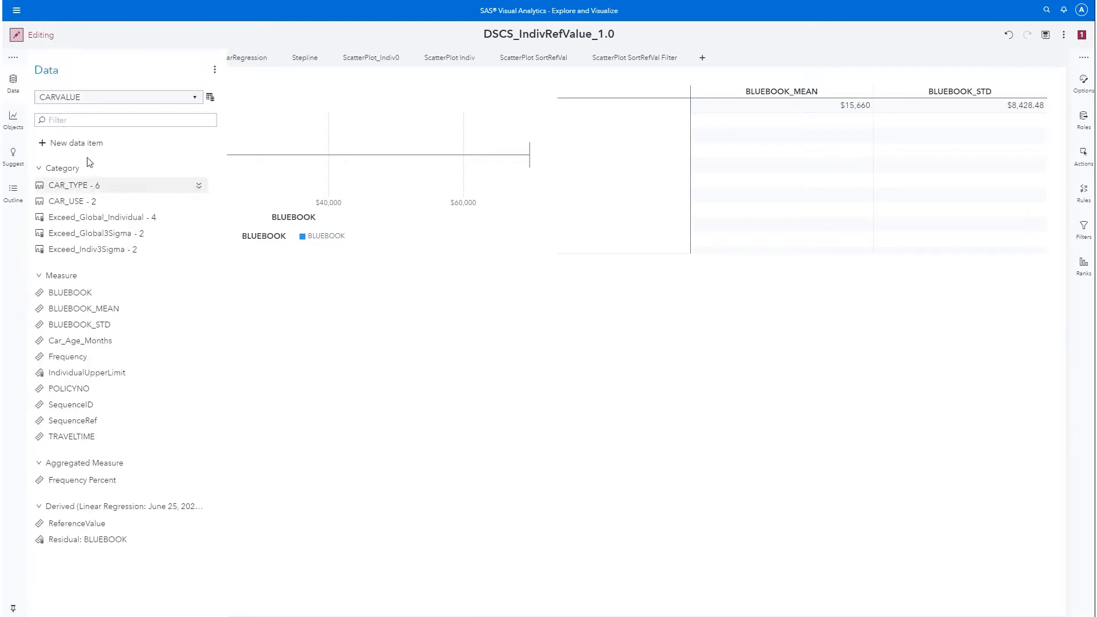
mouse_move(60, 298)
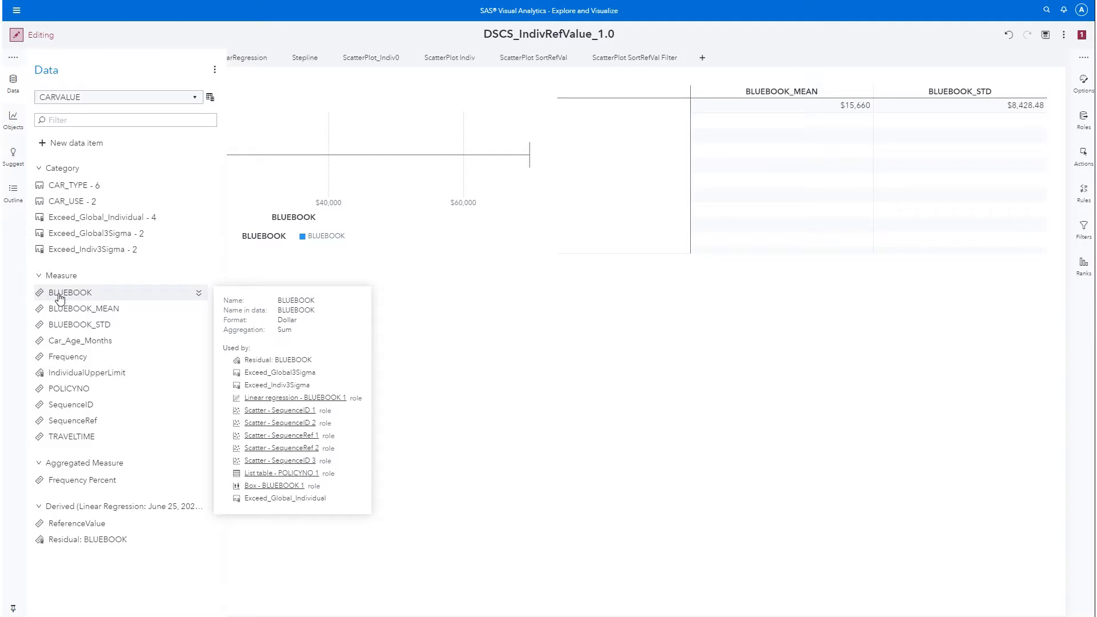
drag(59, 294, 252, 99)
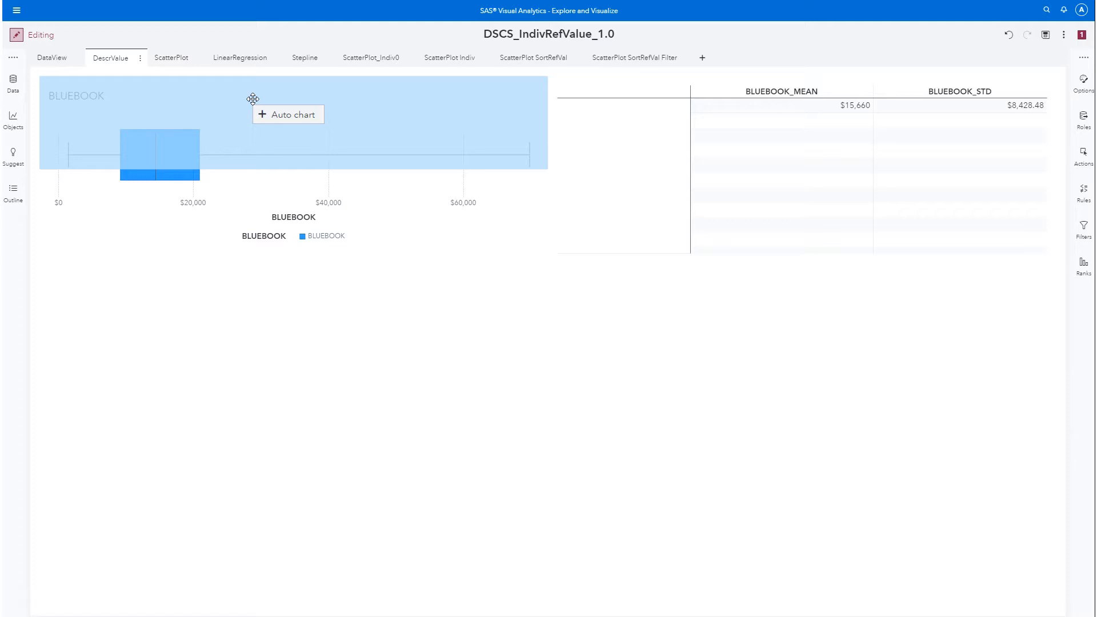
drag(253, 99, 255, 102)
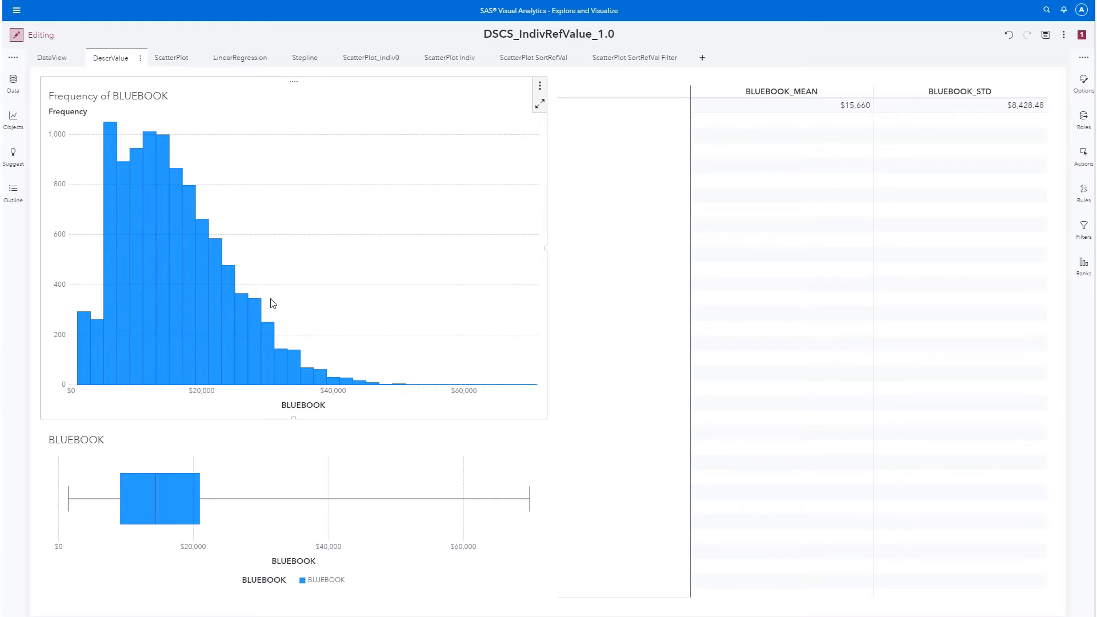
- Look through the chart types the BLUEBOOK histogram can be changed to and the list of graph objects
click(539, 86)
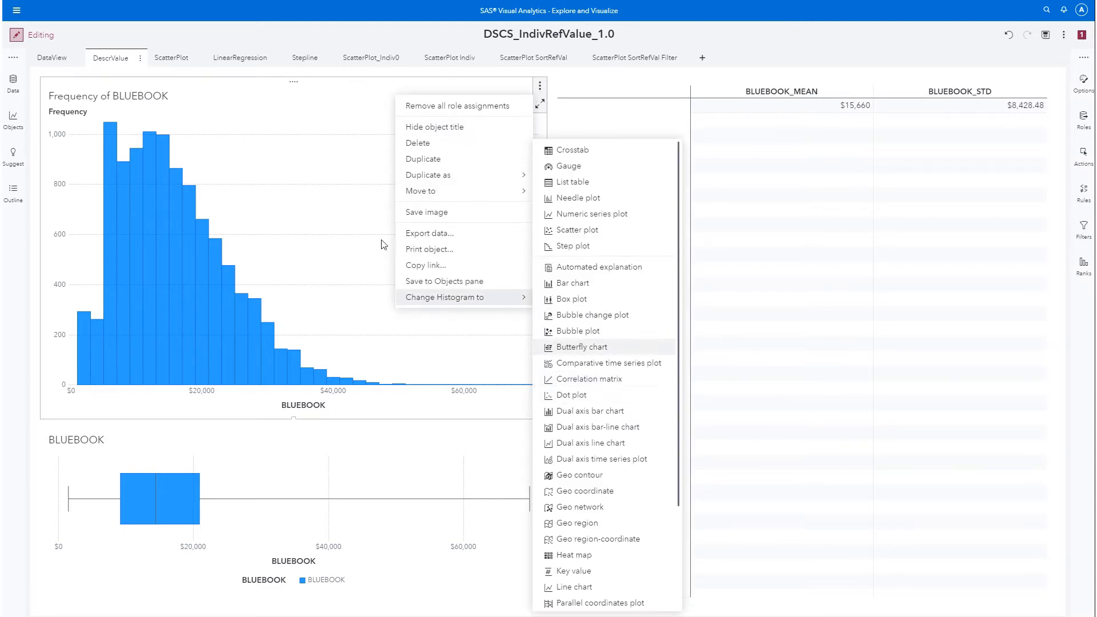
click(12, 122)
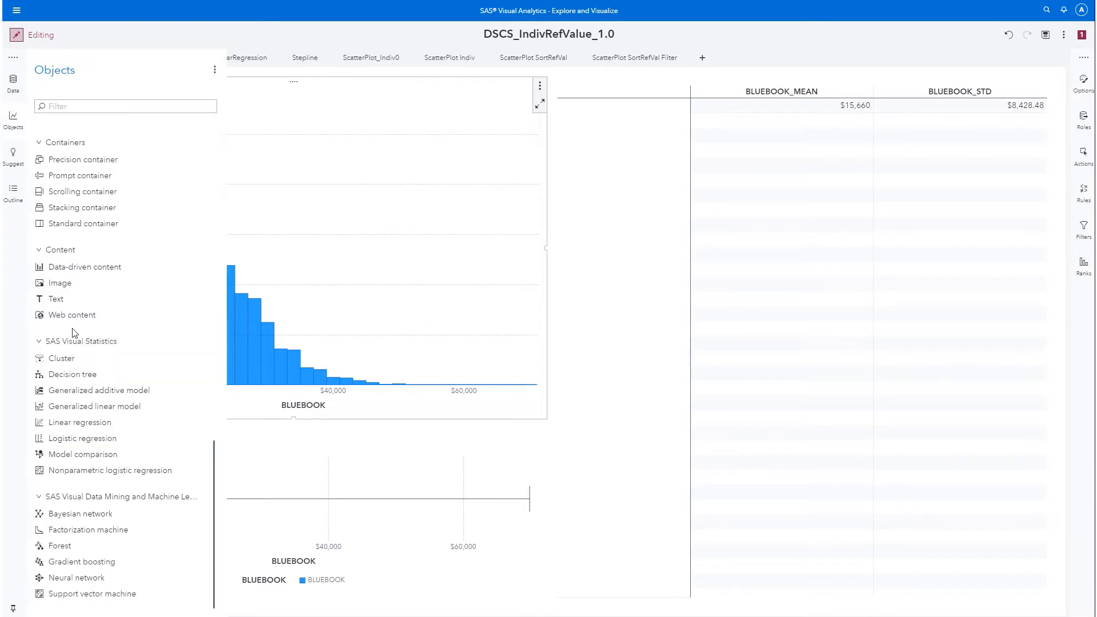
scroll(88, 231, up, 10)
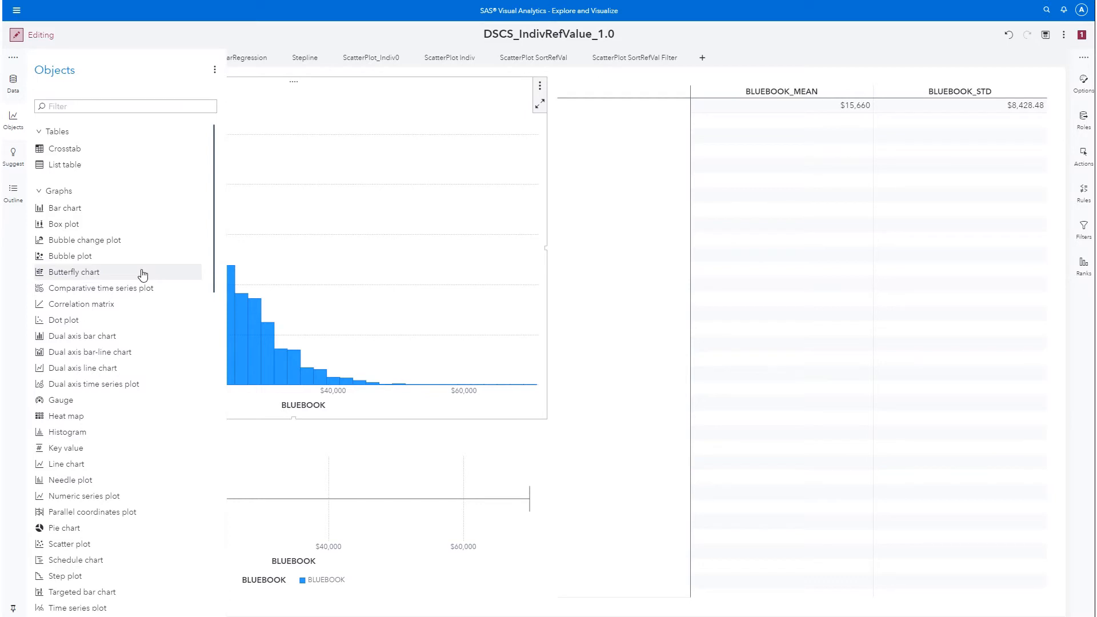
click(319, 204)
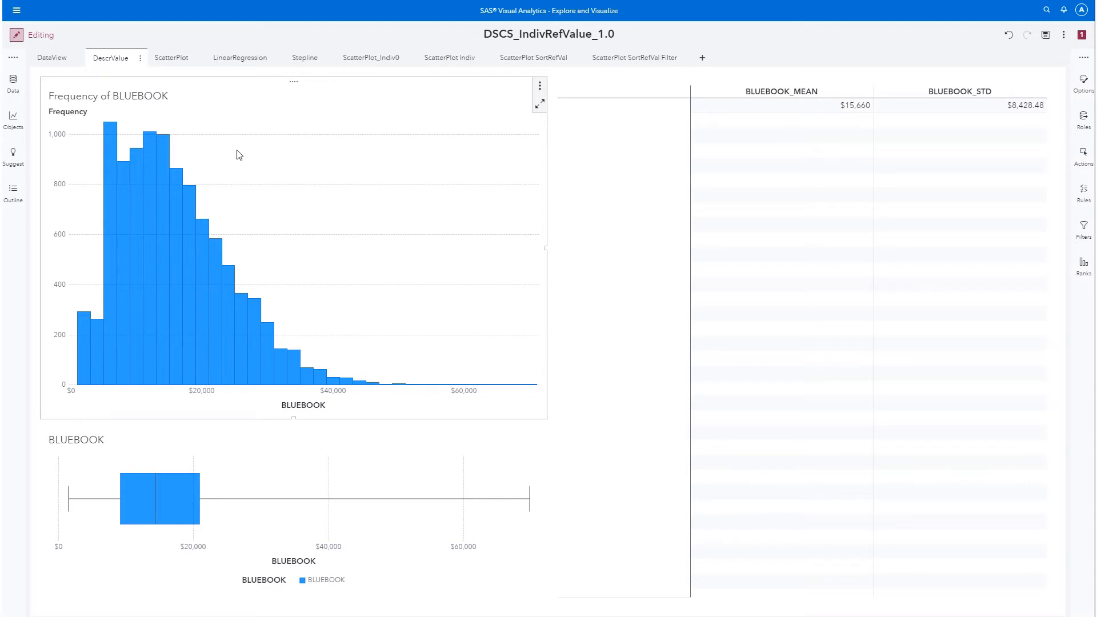
- Place a new scatter plot to the left of the existing BLUEBOOK plot on the ScatterPlot page
click(170, 63)
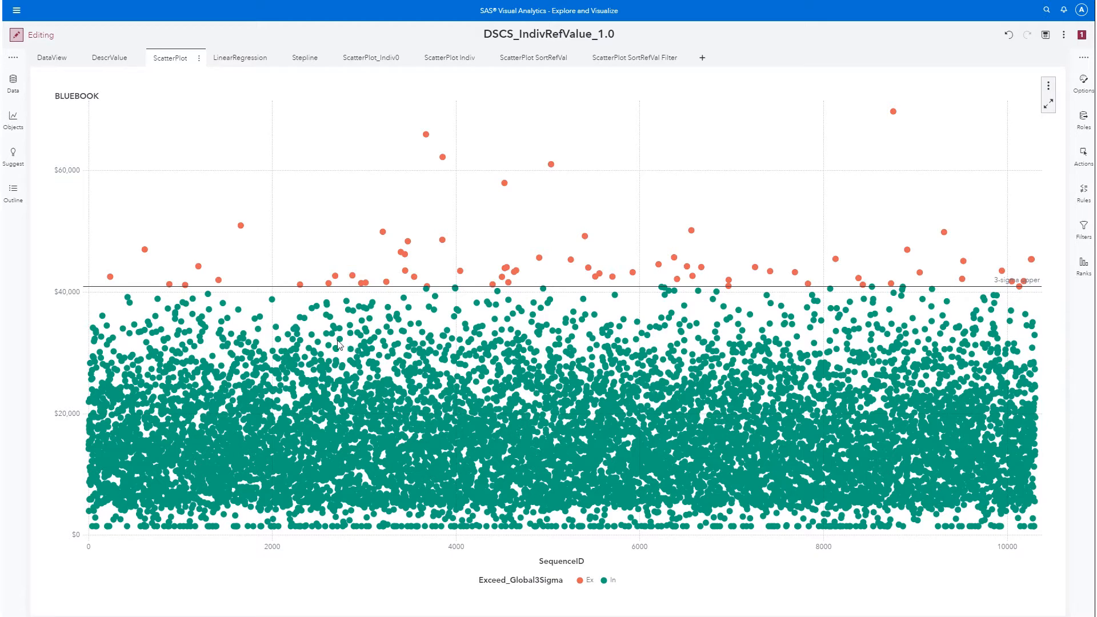
click(17, 127)
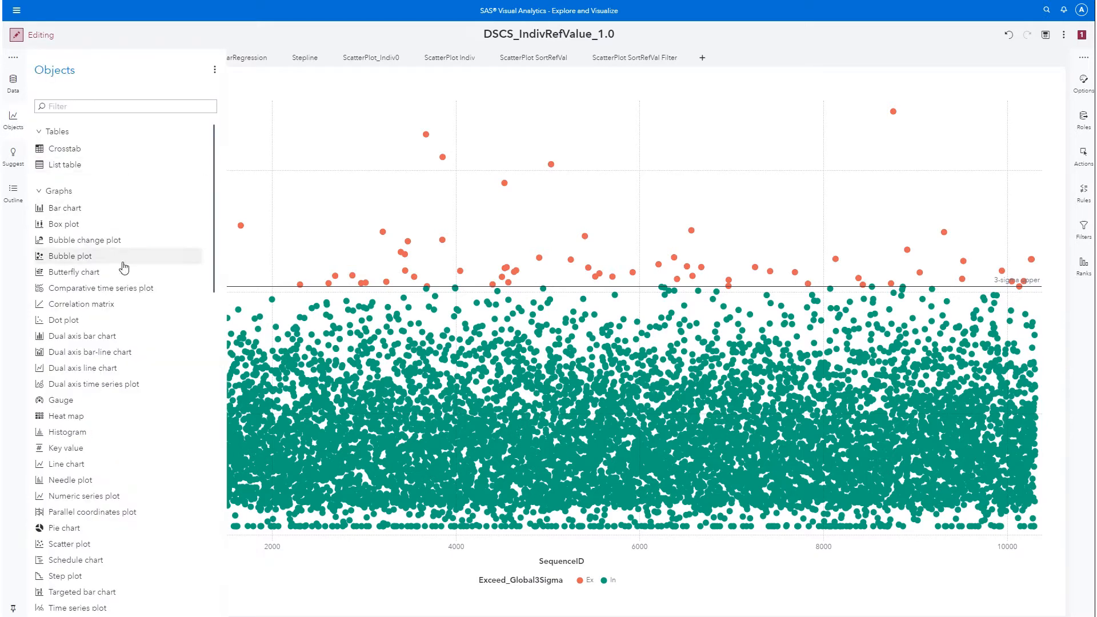
scroll(128, 346, down, 3)
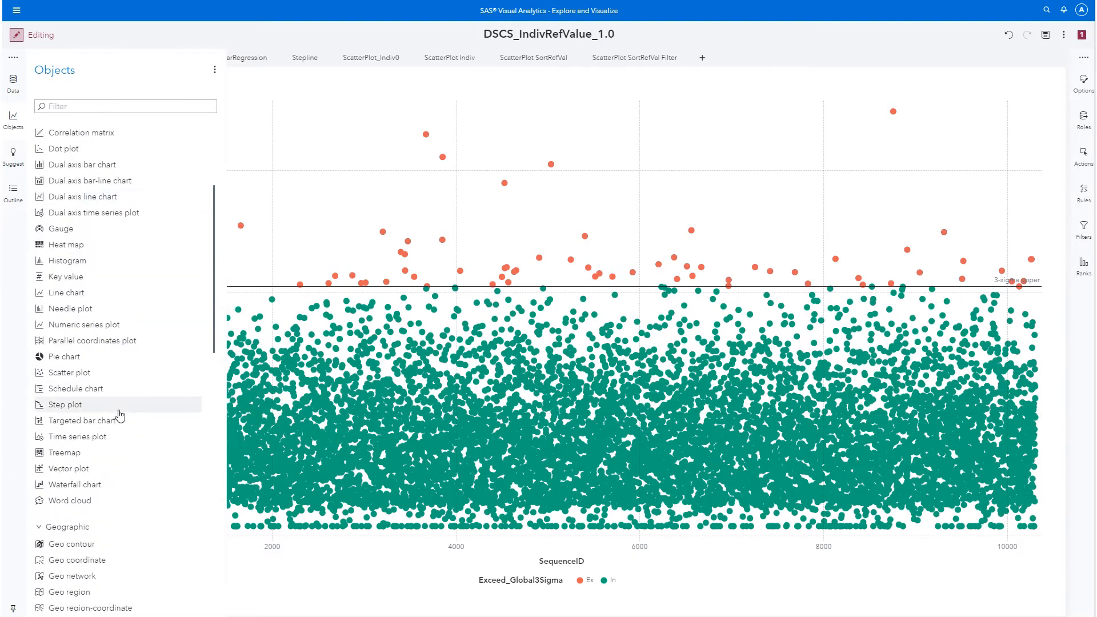
drag(82, 379, 217, 375)
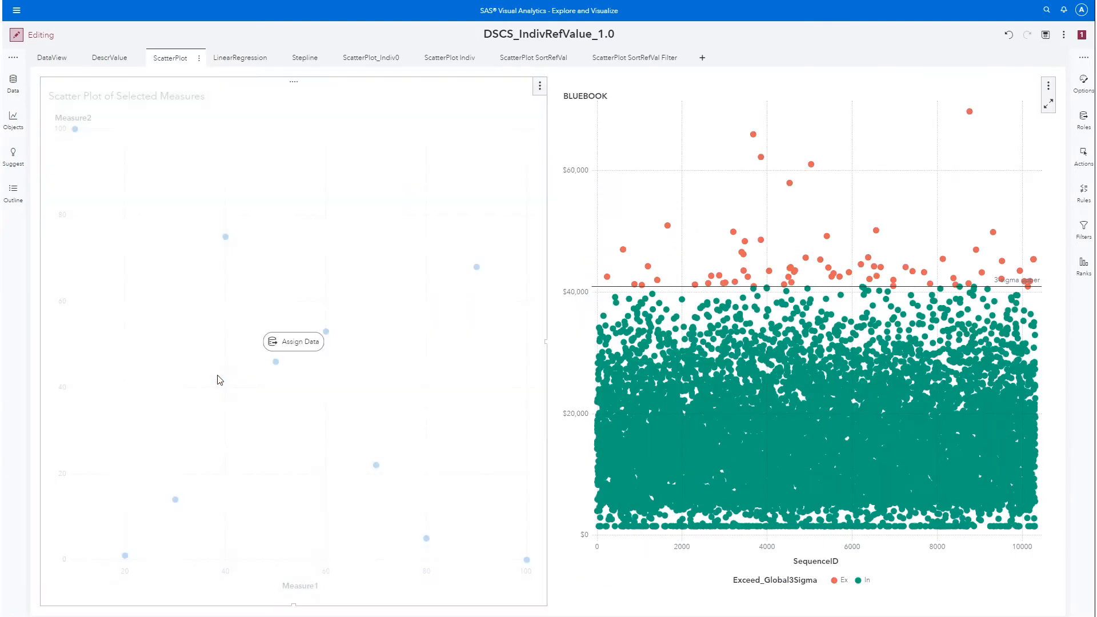
- Assign SequenceID and BLUEBOOK as the measures of the new scatter plot
click(291, 344)
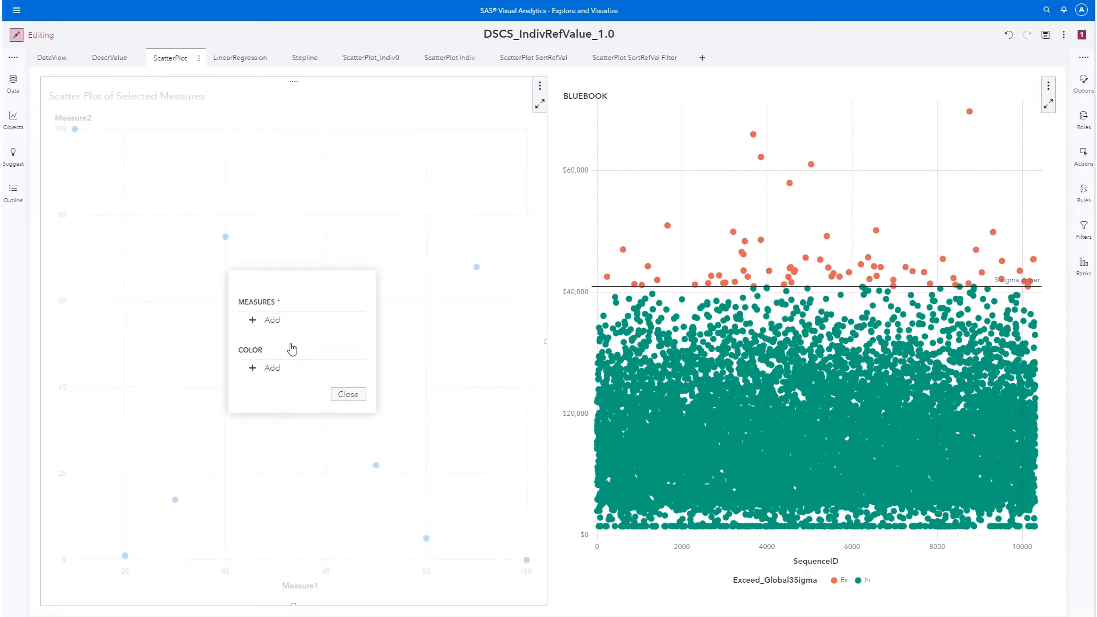
click(269, 323)
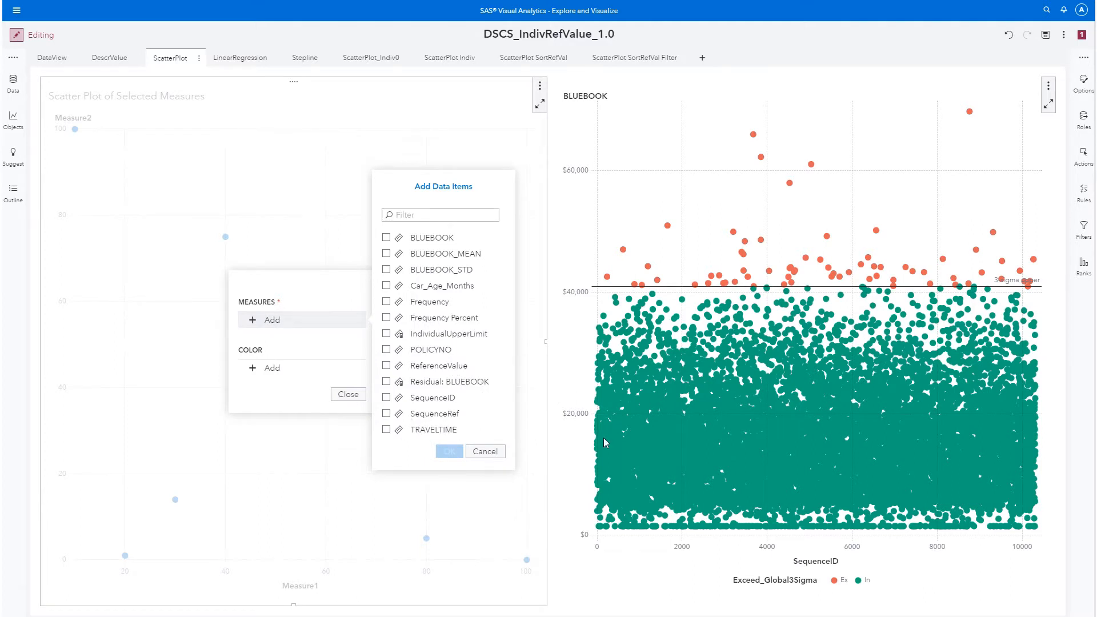
click(386, 398)
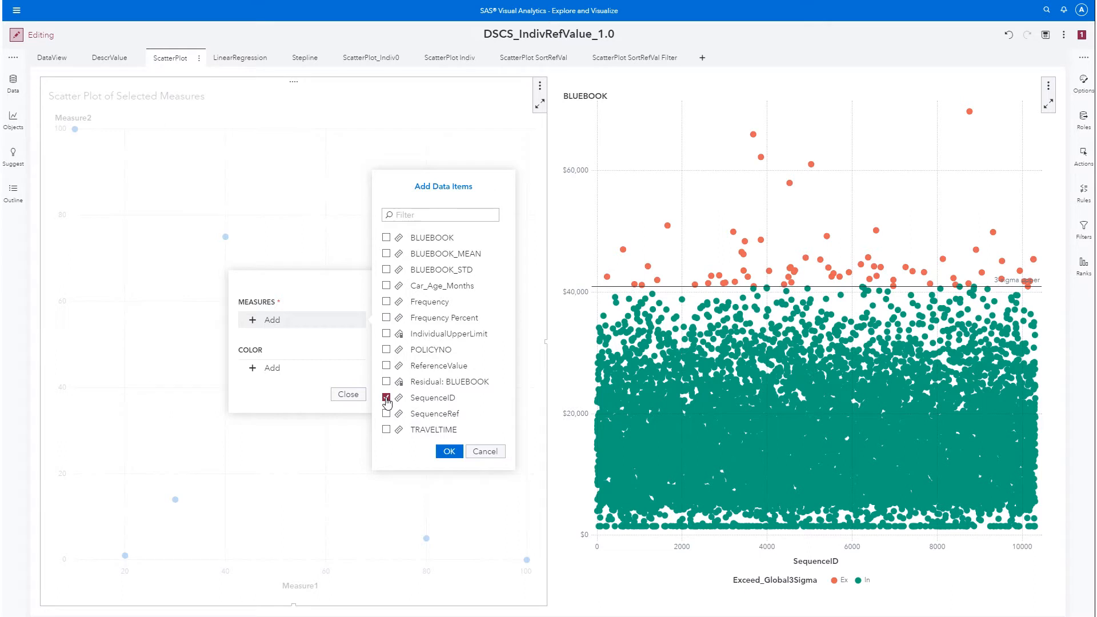
click(386, 238)
click(449, 451)
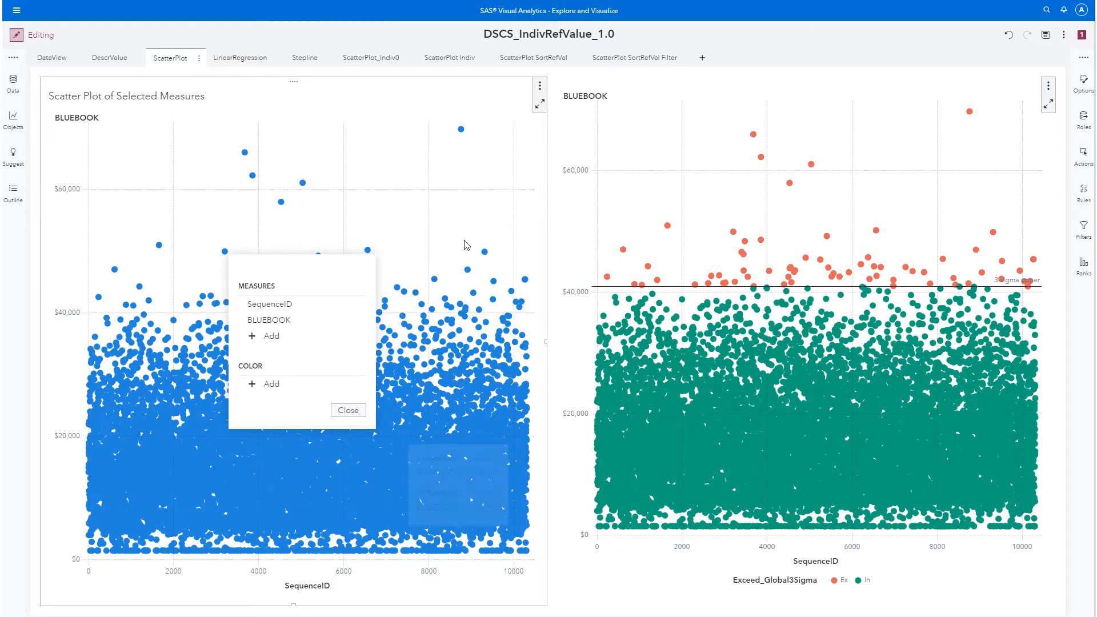
click(358, 419)
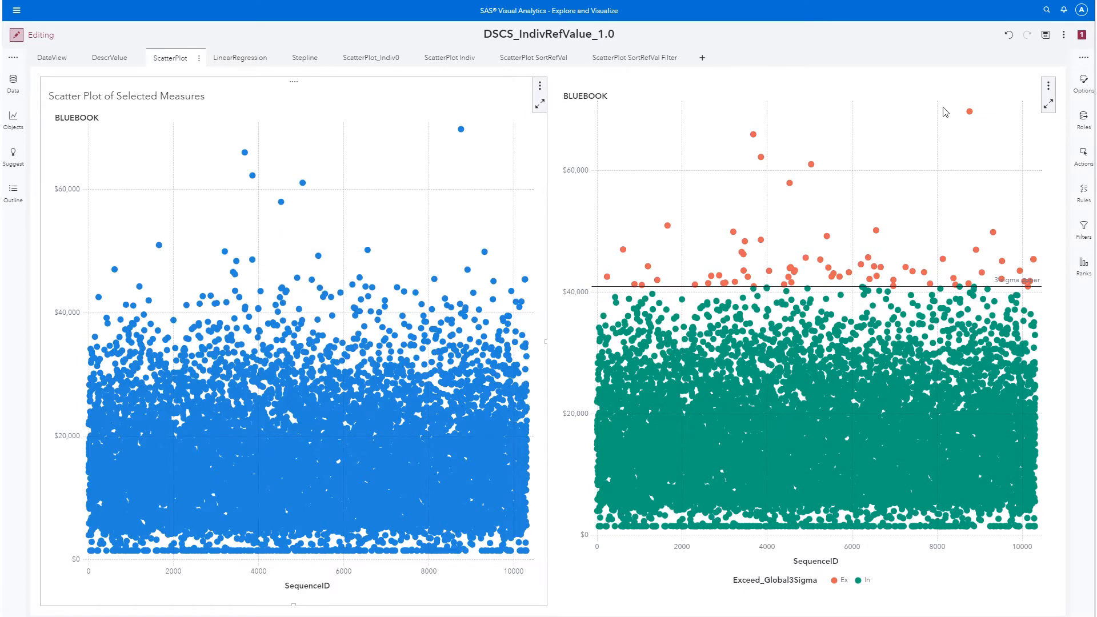
- Color the new scatter plot's points by the Exceed_Global3Sigma category
click(1085, 122)
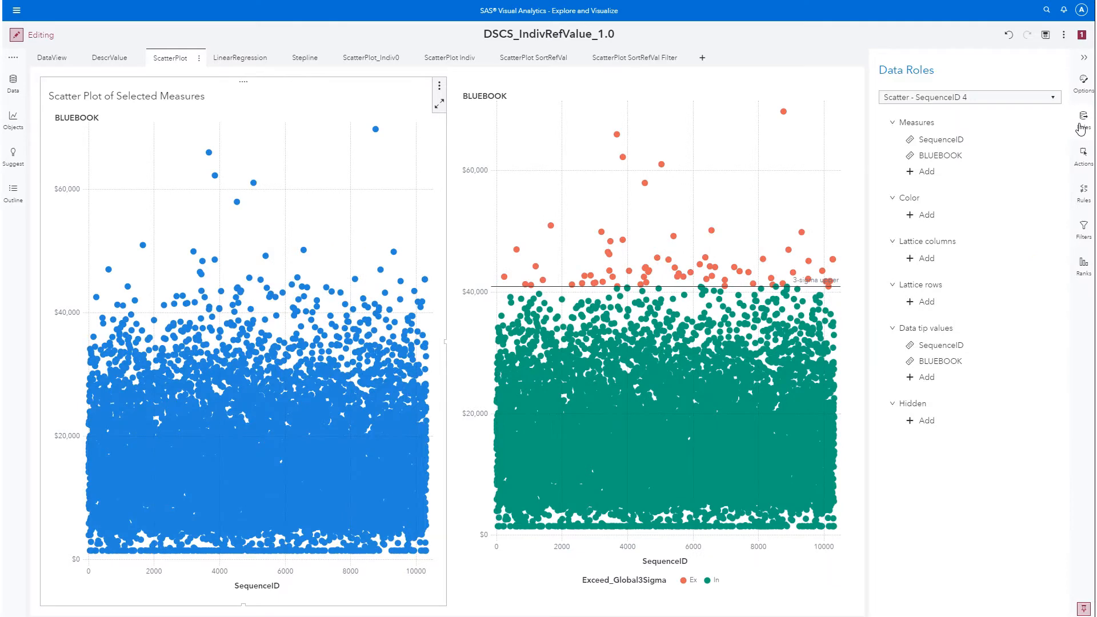
click(924, 216)
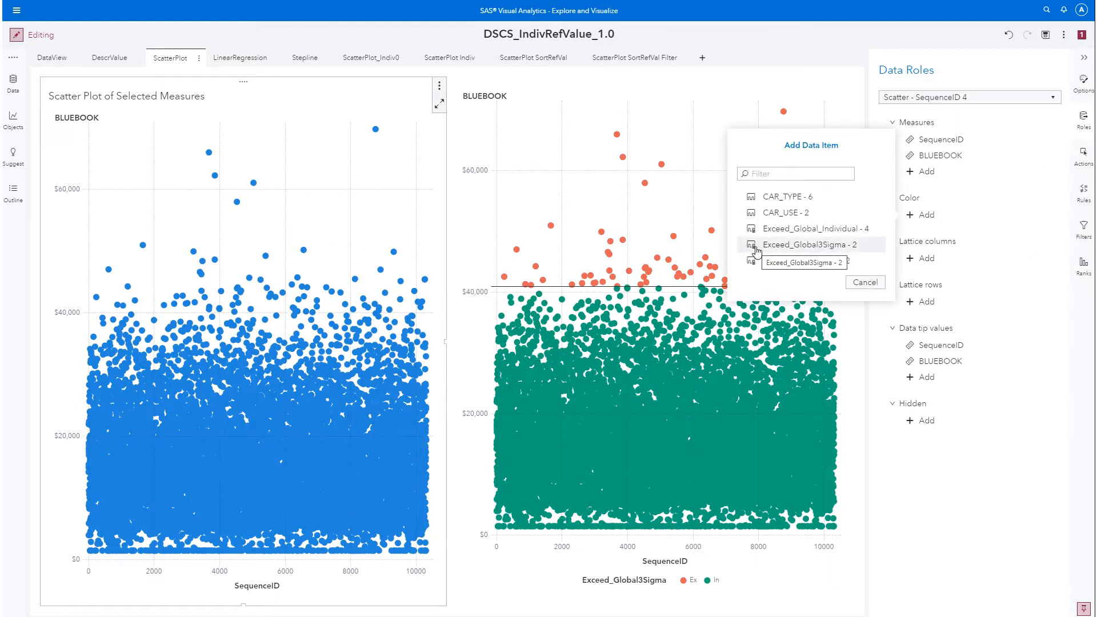
click(794, 246)
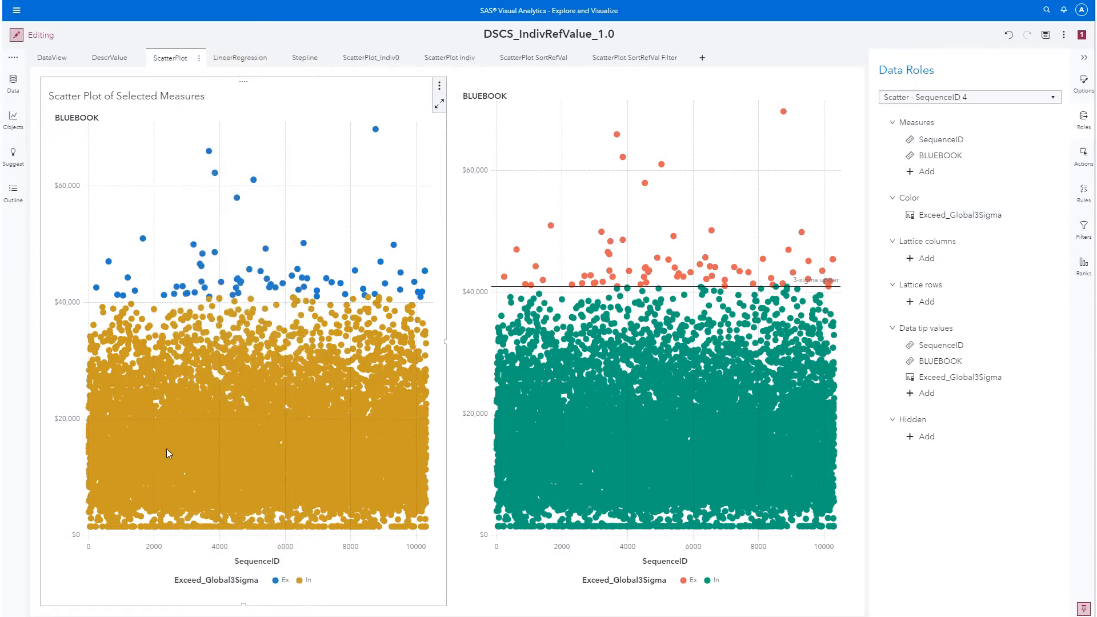
mouse_move(316, 377)
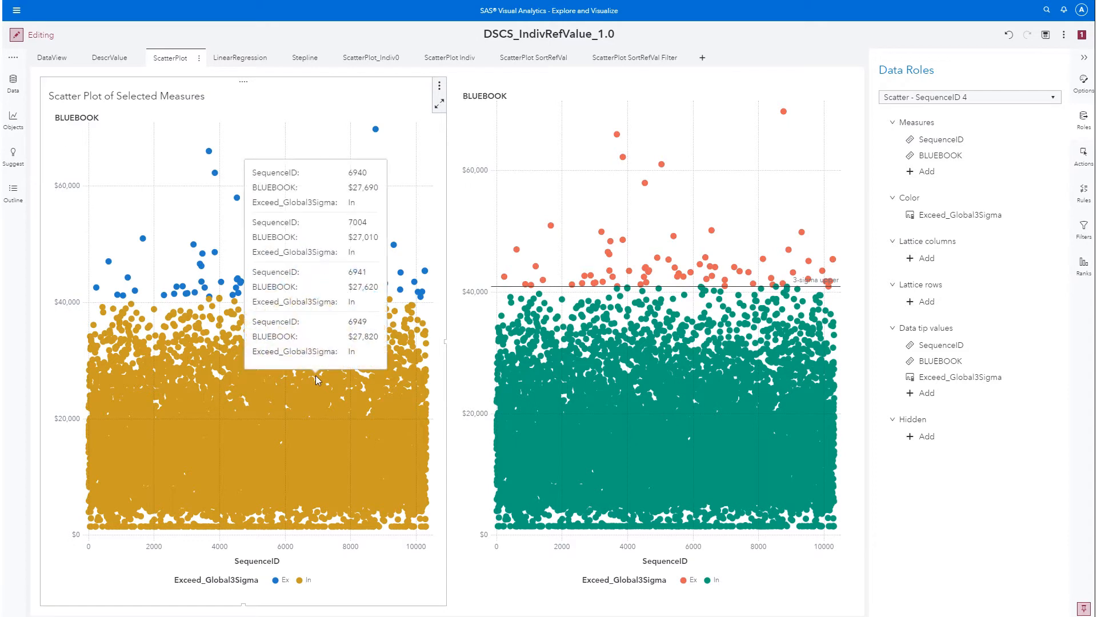
mouse_move(296, 437)
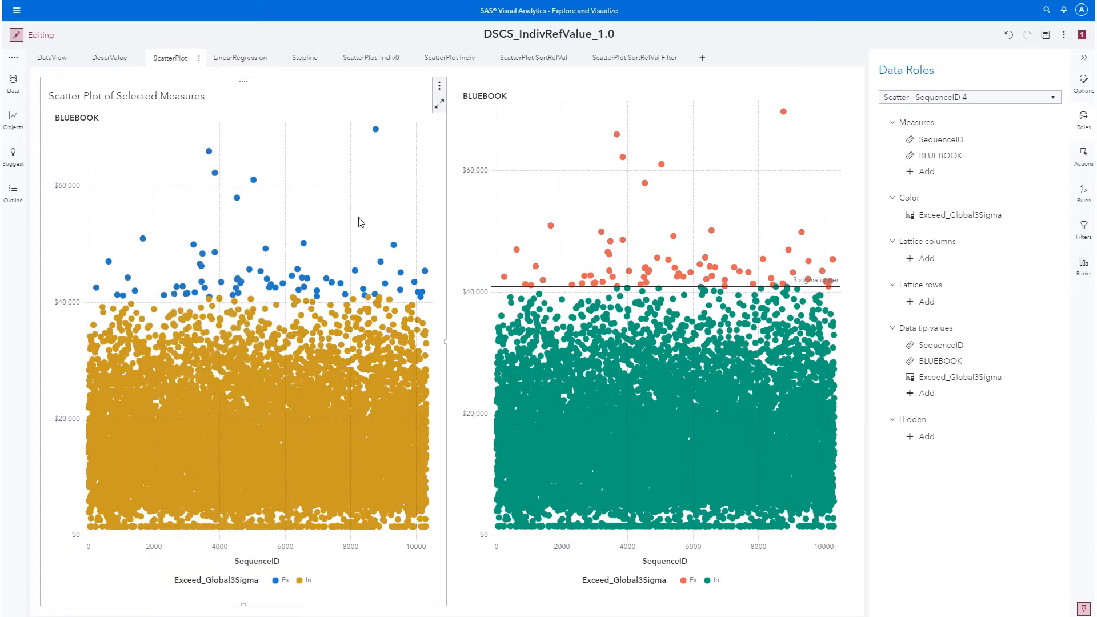
- Recolor the new scatter plot's Exceed_Global3Sigma markers, giving Ex a coral red and In a green to match the existing plot
click(1088, 86)
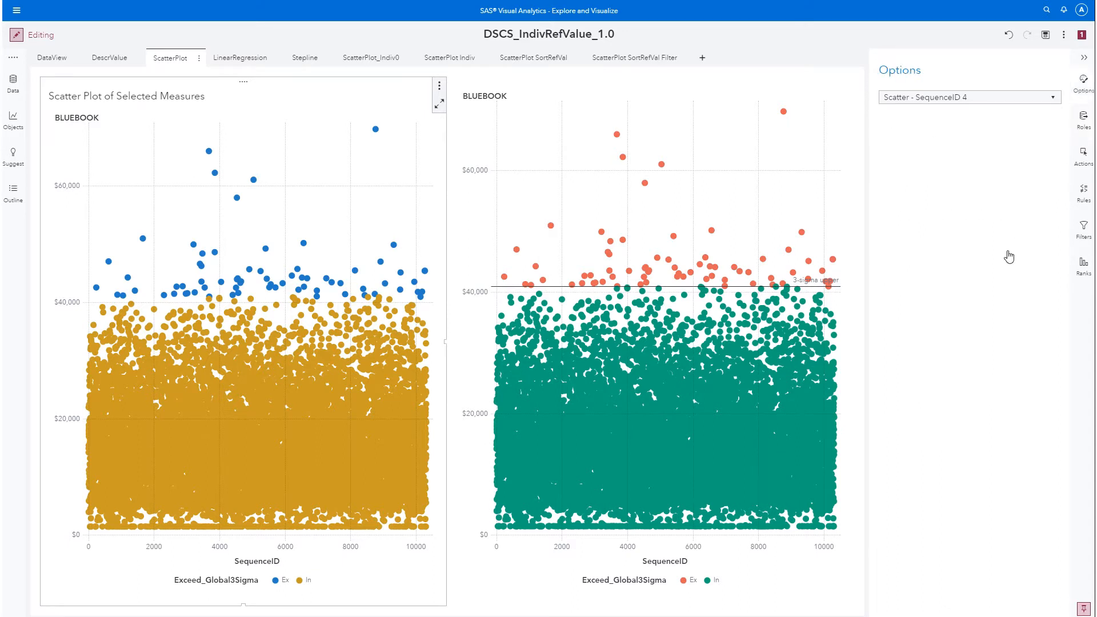
scroll(955, 337, down, 3)
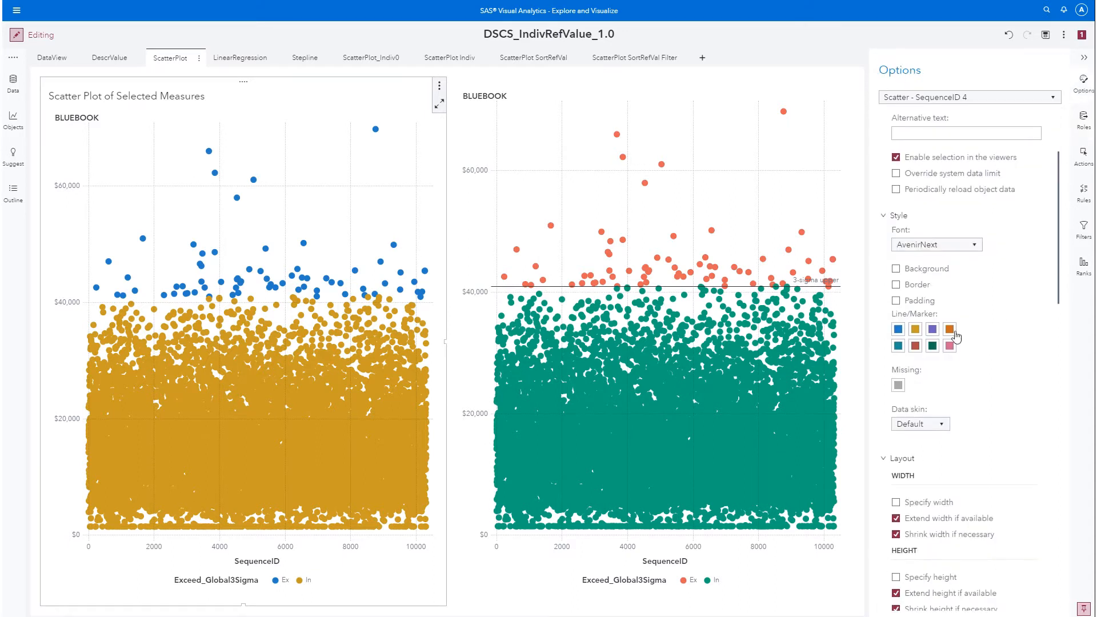
click(898, 330)
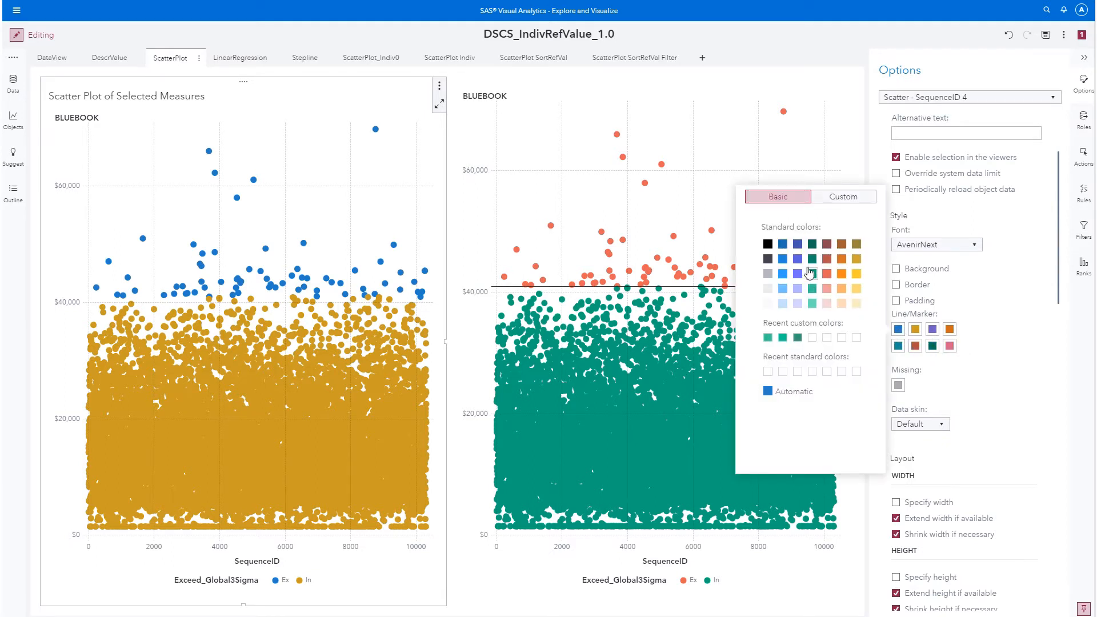
click(826, 275)
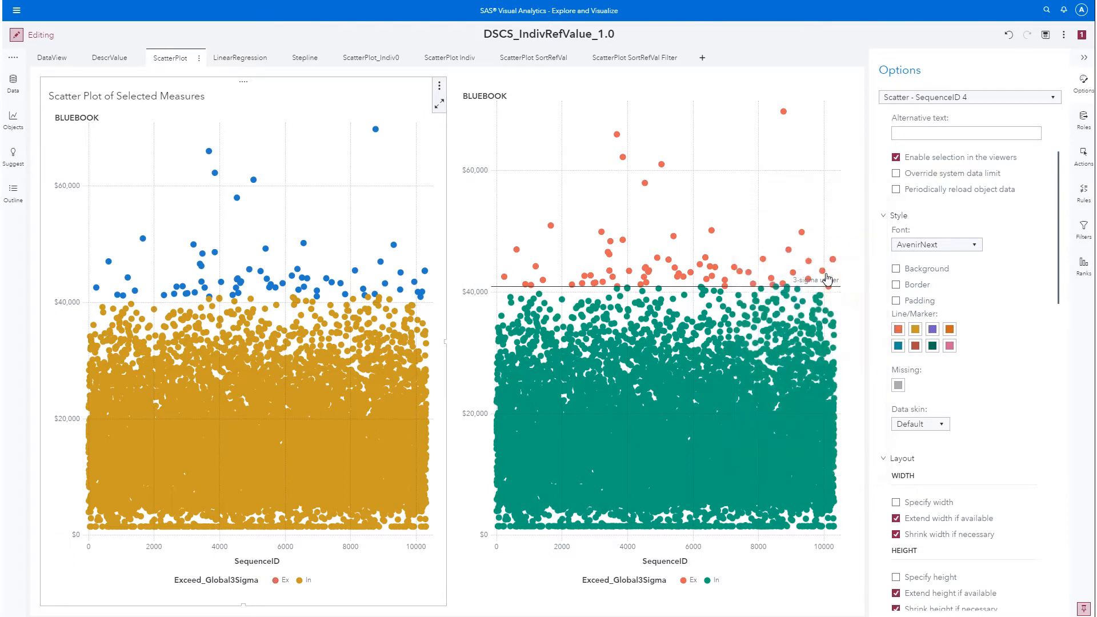
click(915, 331)
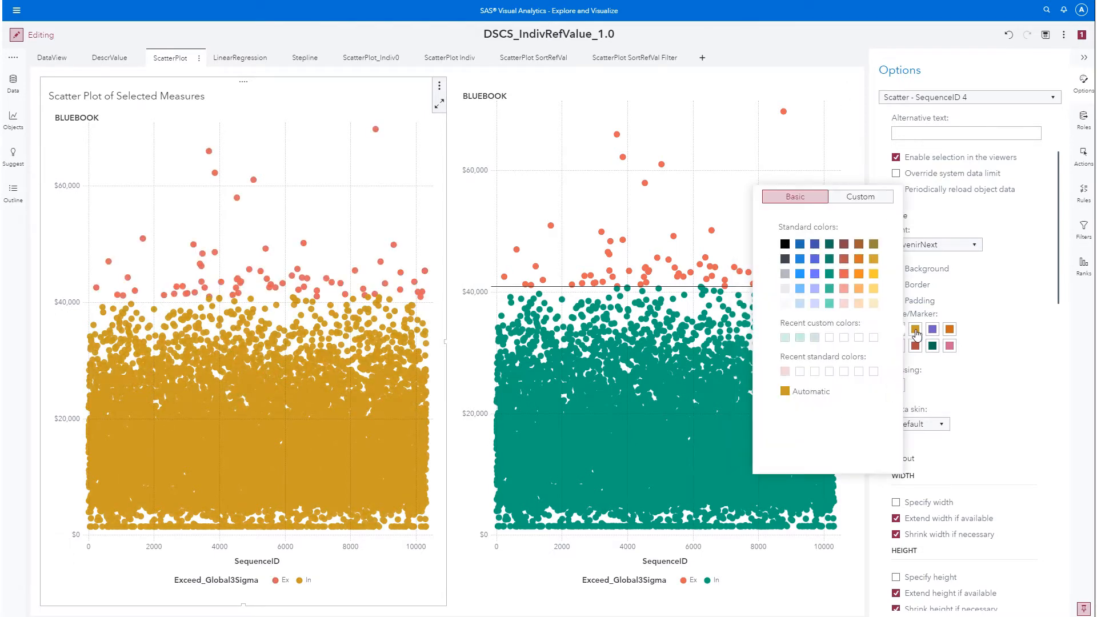
click(829, 275)
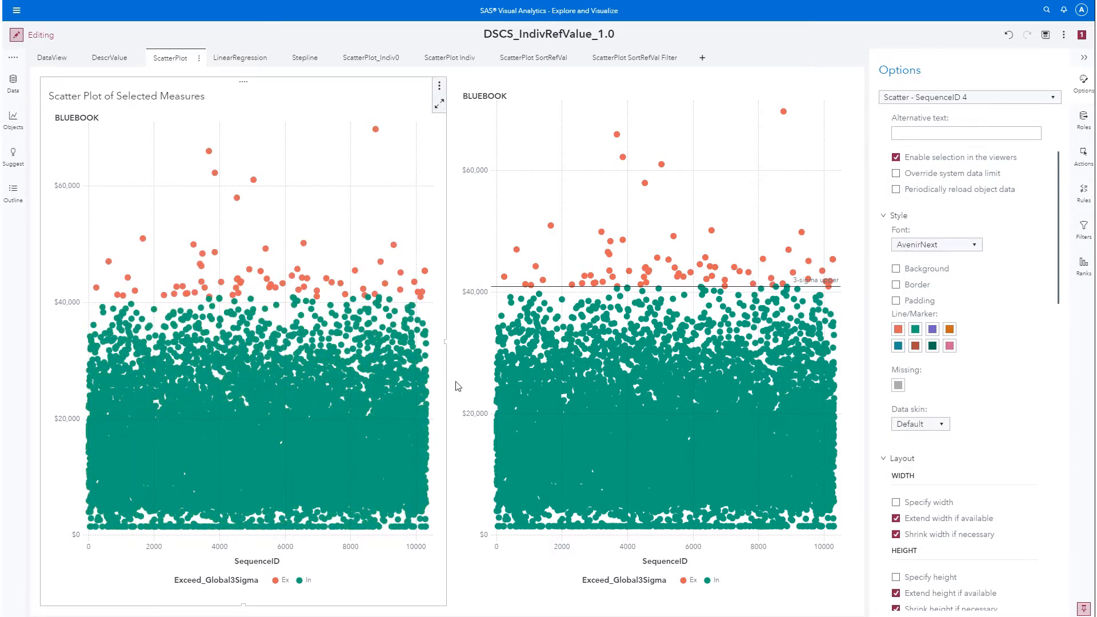
- Examine the label, value and axis settings of the 3-sigma upper reference line on the existing BLUEBOOK scatter plot
mouse_move(499, 481)
click(542, 203)
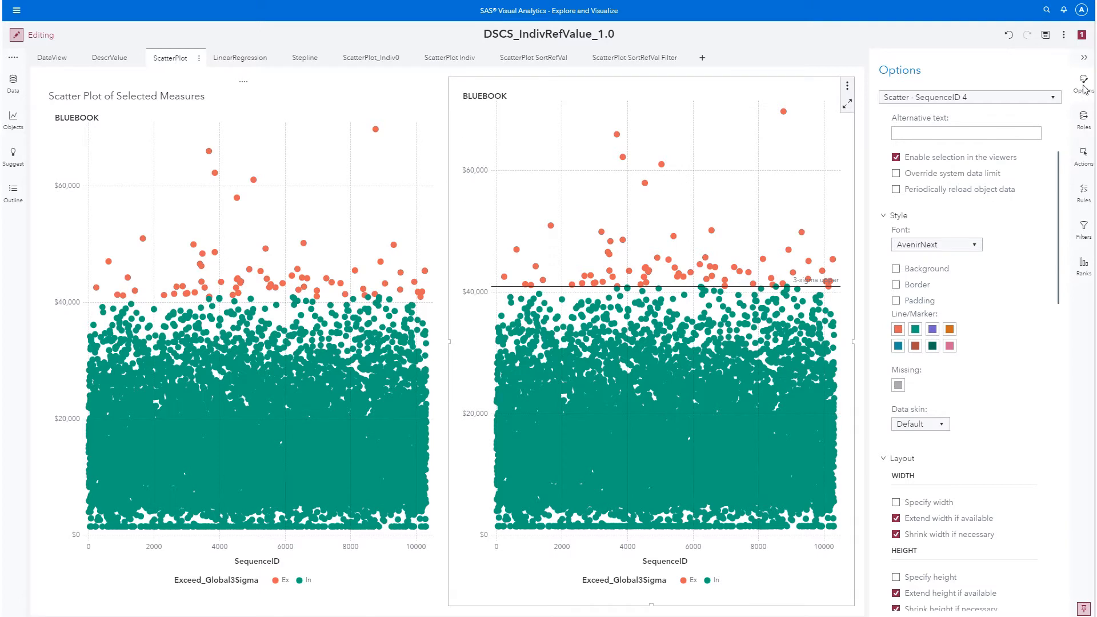
scroll(992, 337, down, 8)
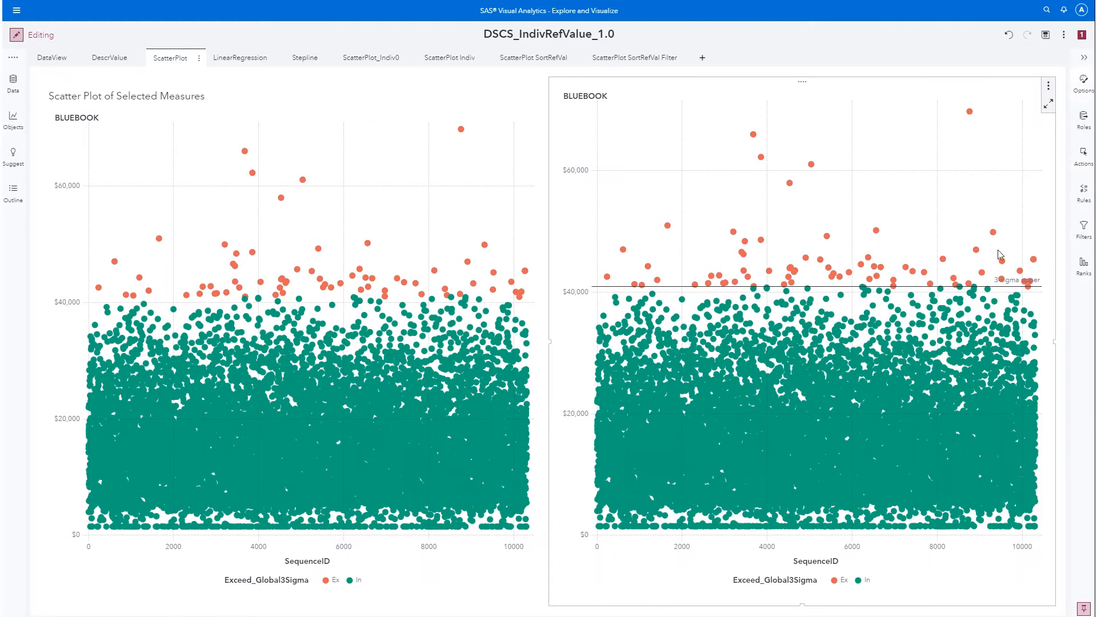
click(1080, 95)
scroll(961, 385, down, 3)
scroll(961, 385, down, 5)
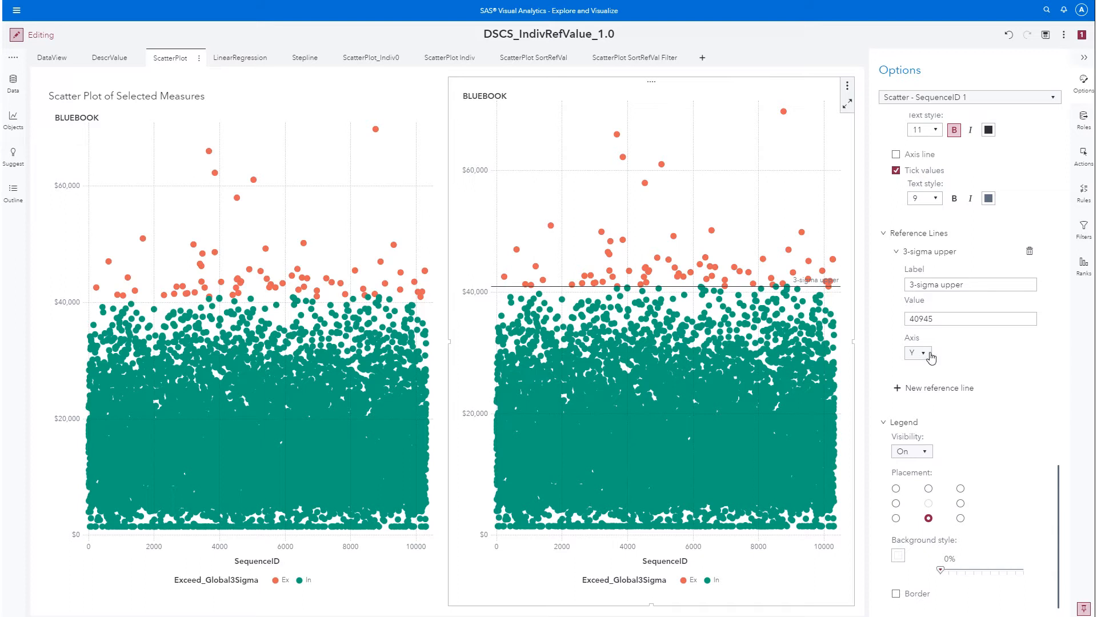
click(910, 286)
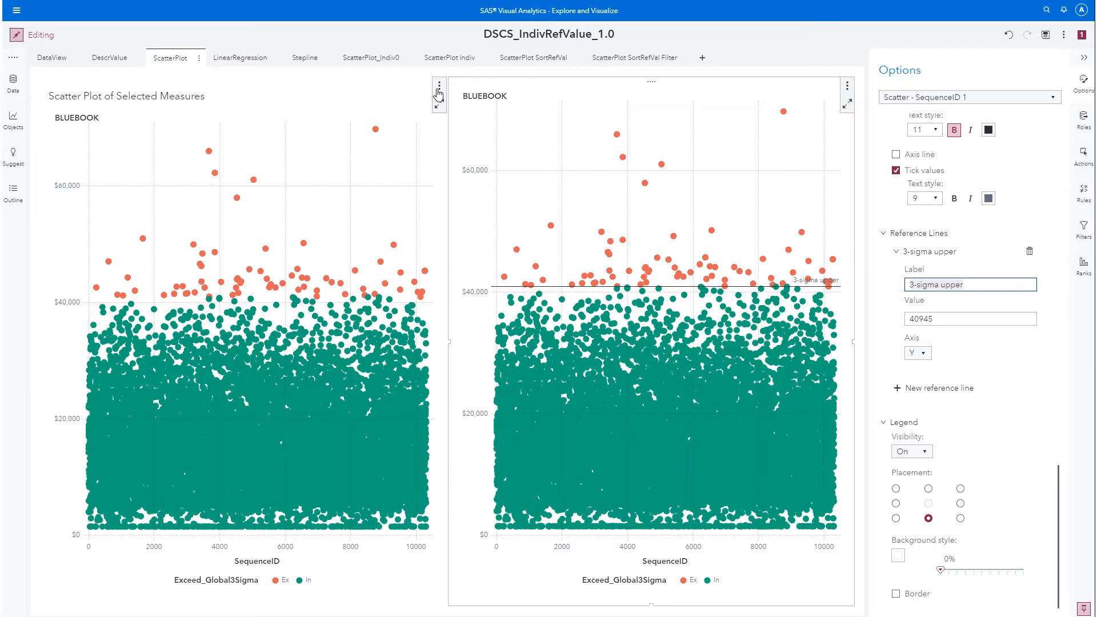
- Delete the newly added scatter plot titled Scatter Plot of Selected Measures from the ScatterPlot page
click(438, 86)
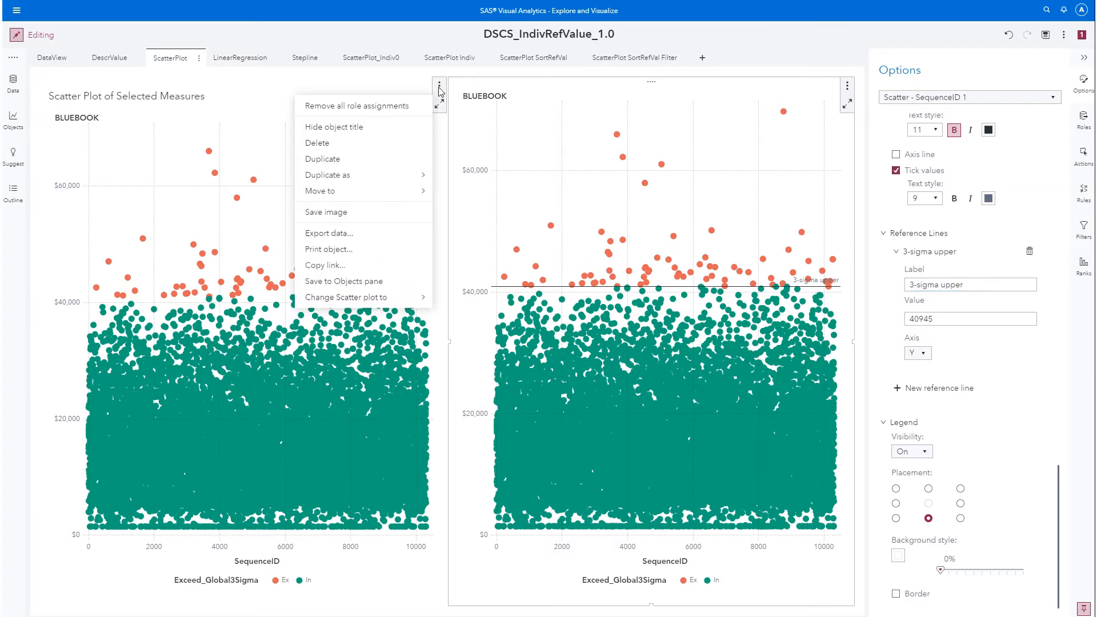
click(353, 145)
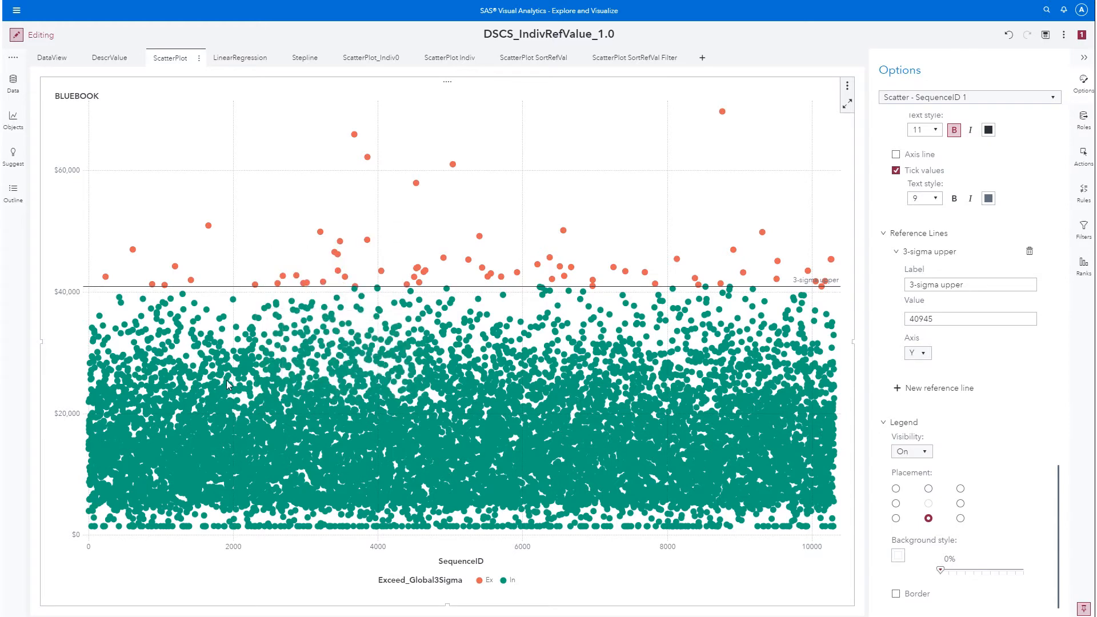
- Open the calculated item Exceed_Global3Sigma for editing and view its expression in both text and visual form
click(17, 85)
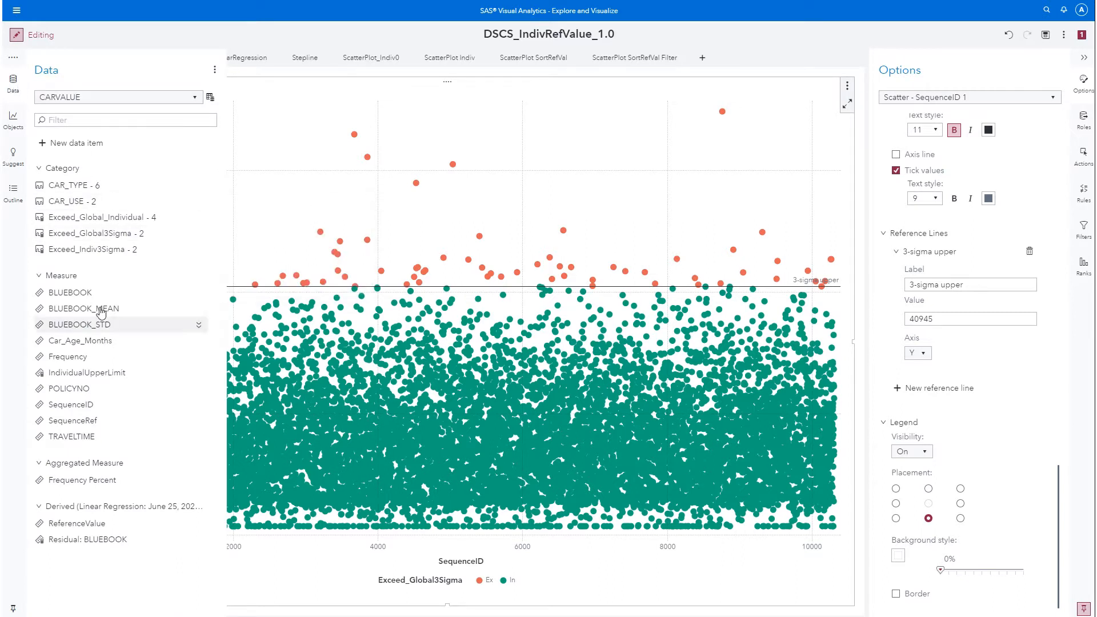
mouse_move(66, 232)
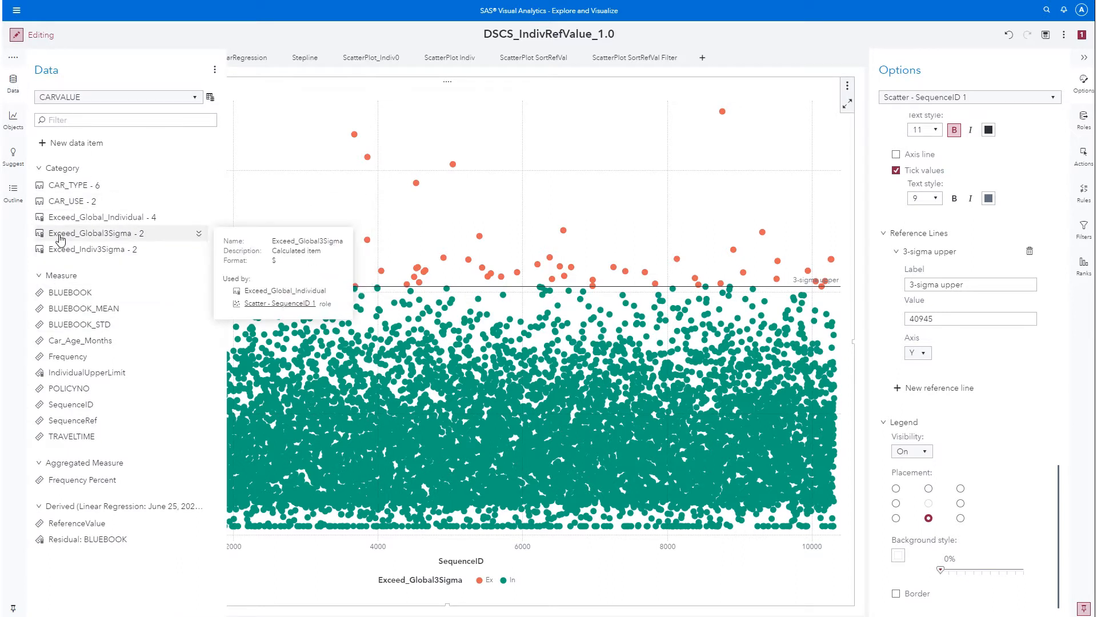
mouse_move(100, 222)
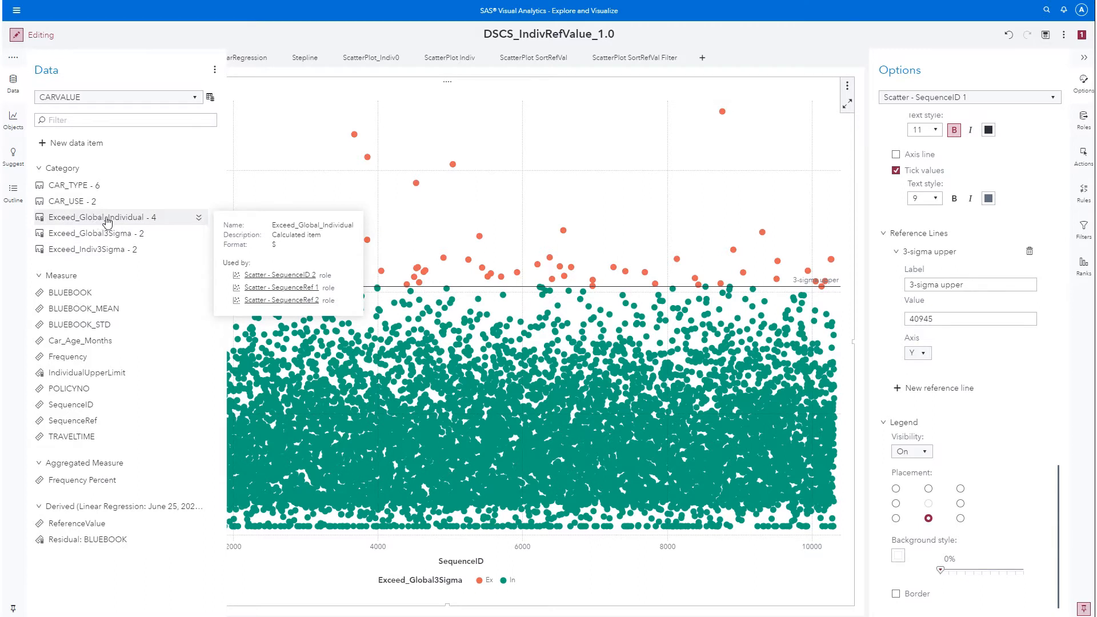
click(80, 143)
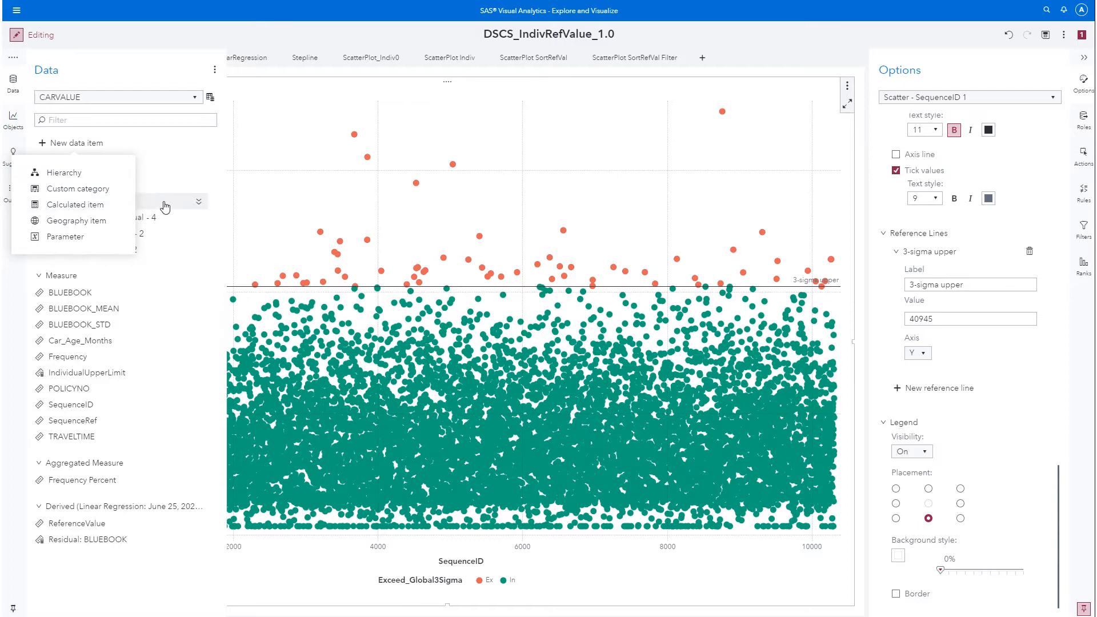
right_click(155, 234)
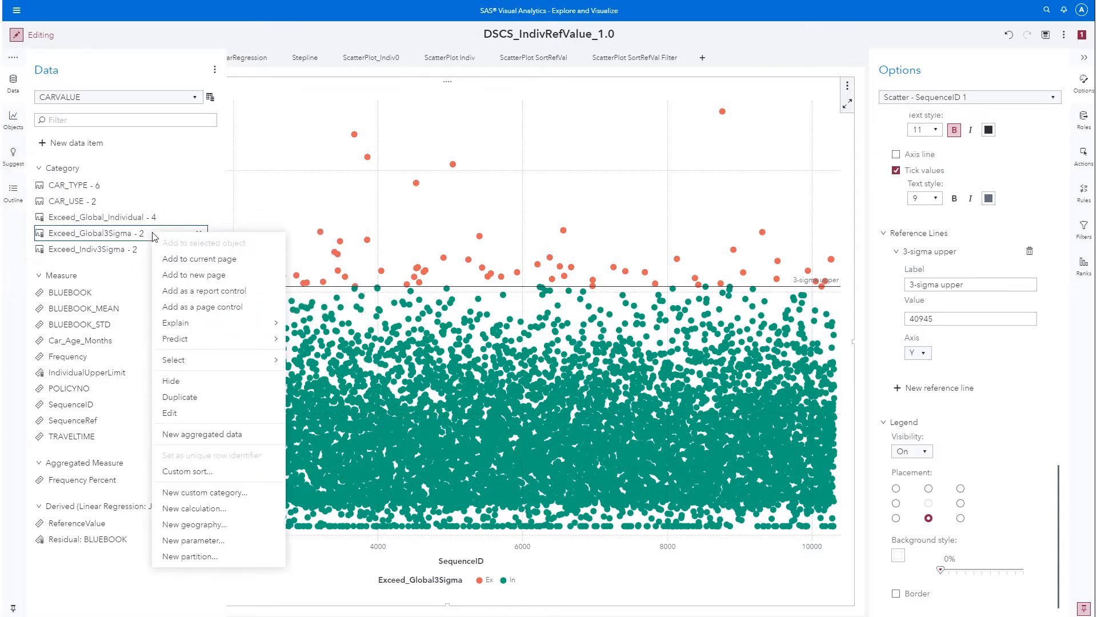
mouse_move(63, 240)
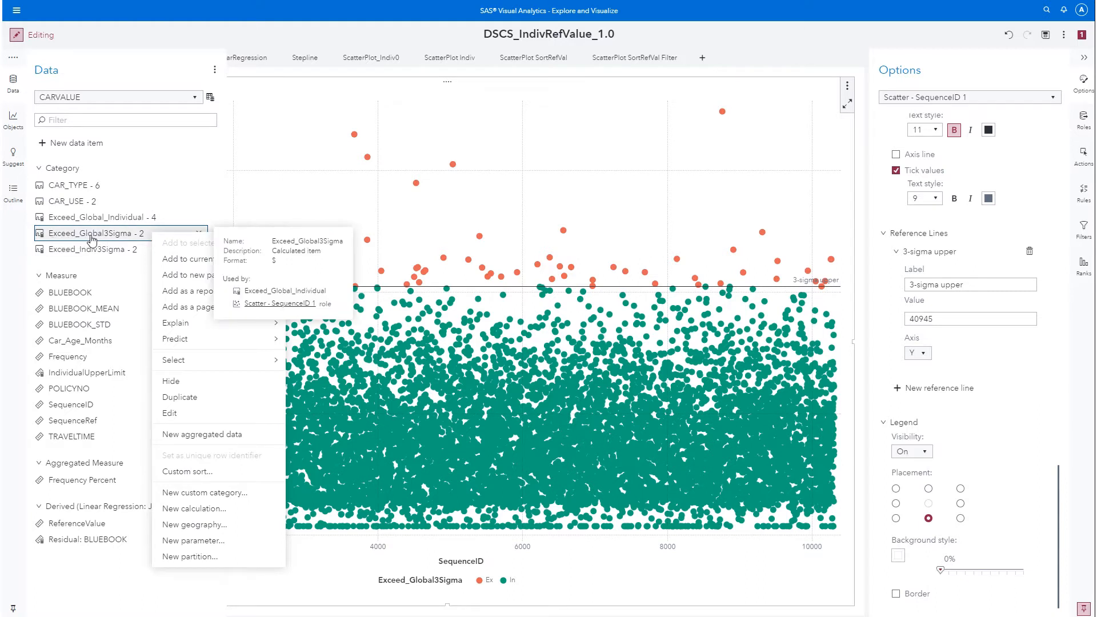
click(185, 413)
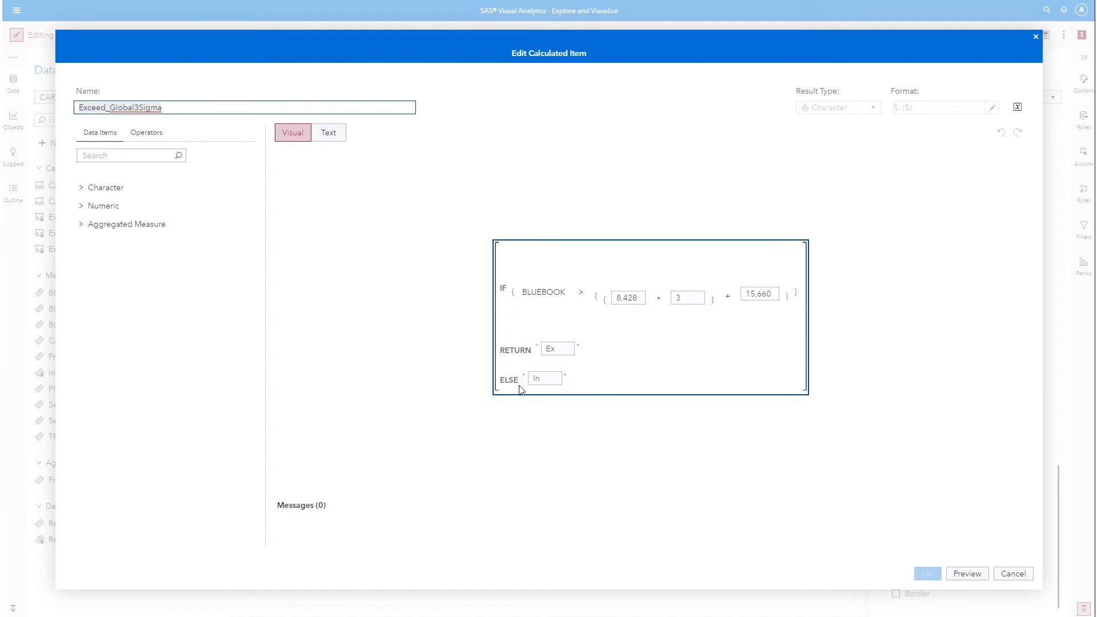
click(329, 133)
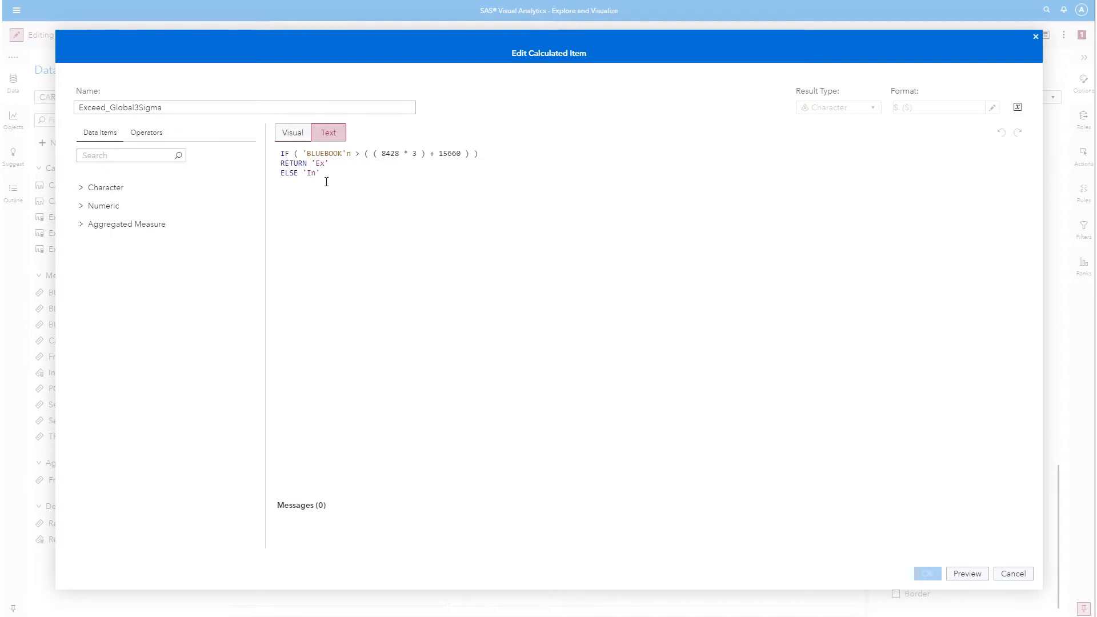
click(293, 134)
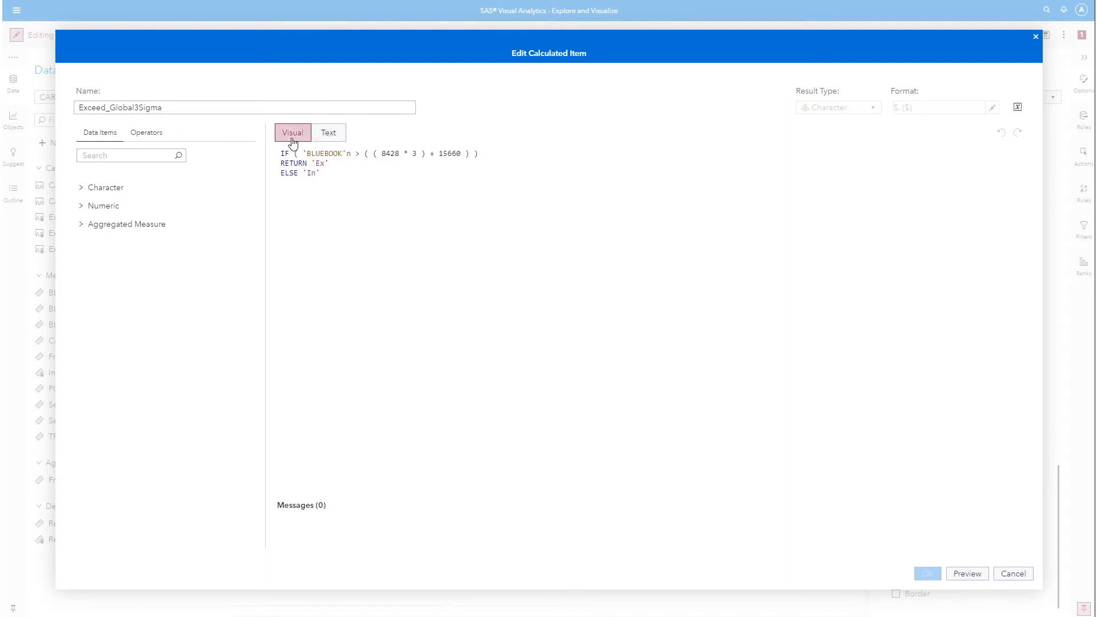
- Look through the Comparison, Boolean and Numeric (simple) operators available for the calculated item's expression
click(154, 137)
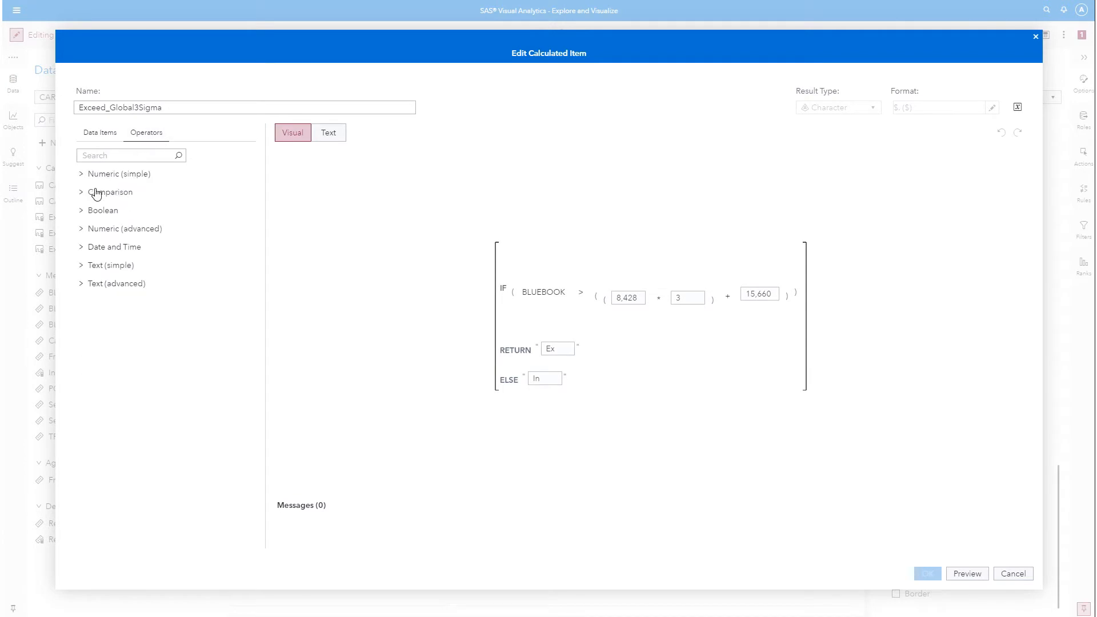
click(80, 194)
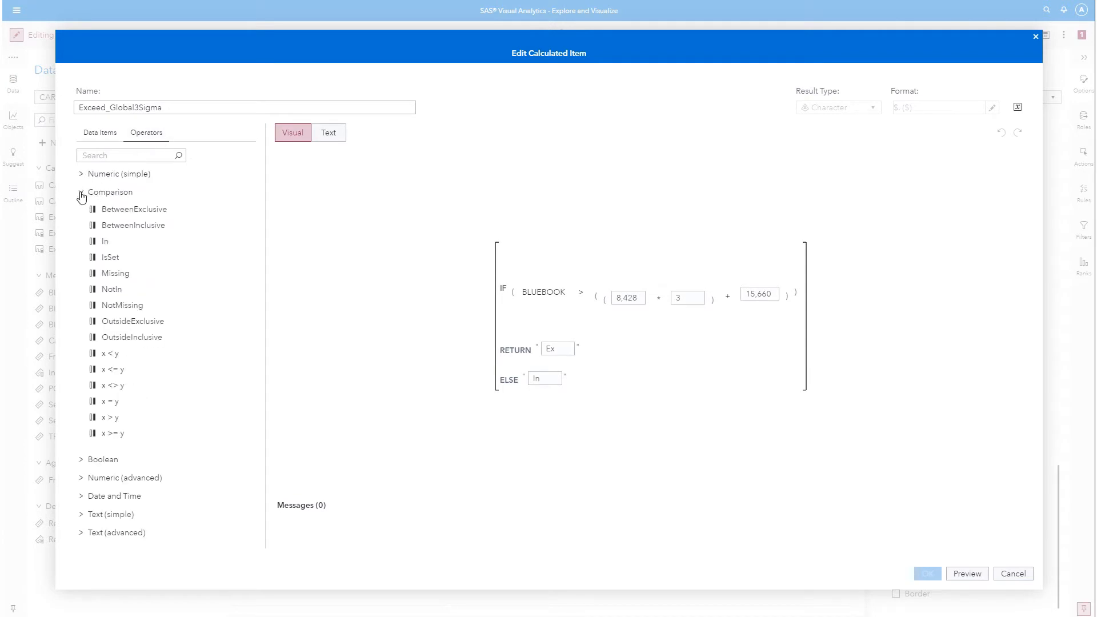
click(80, 458)
scroll(105, 448, down, 1)
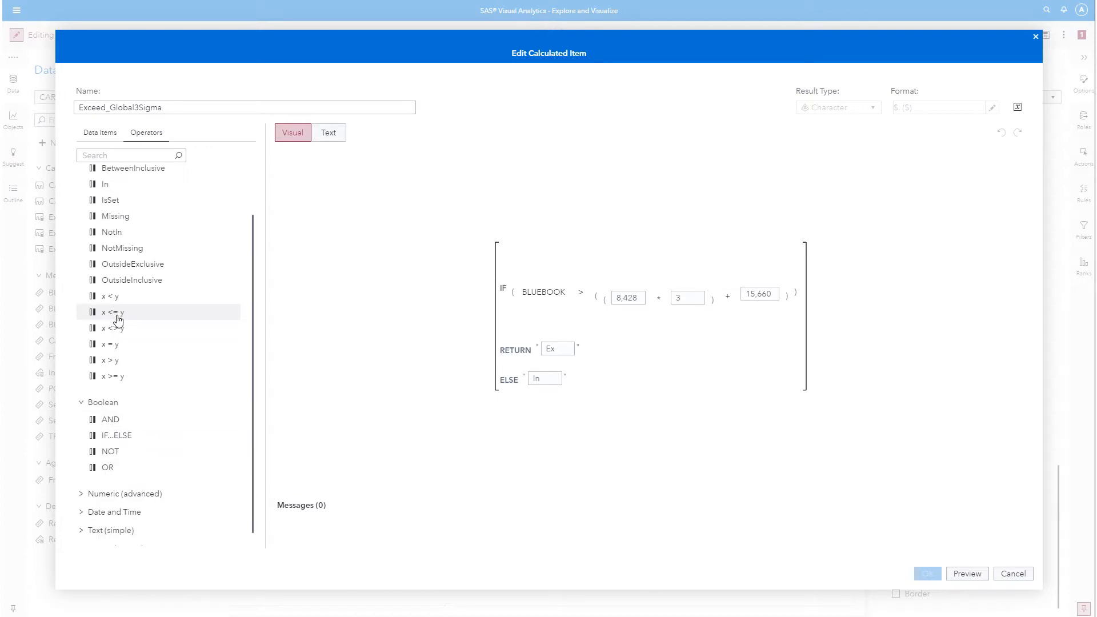
scroll(116, 323, up, 1)
click(84, 175)
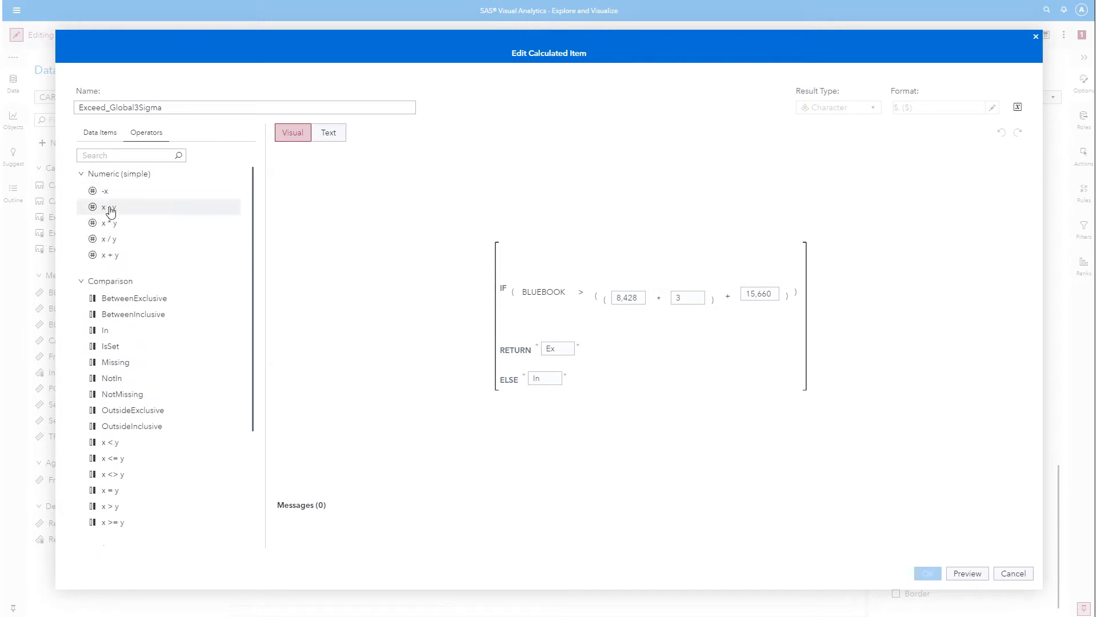
- Inspect the IF condition, RETURN value and ELSE value of the expression, and close the calculated item without saving
drag(109, 207, 525, 298)
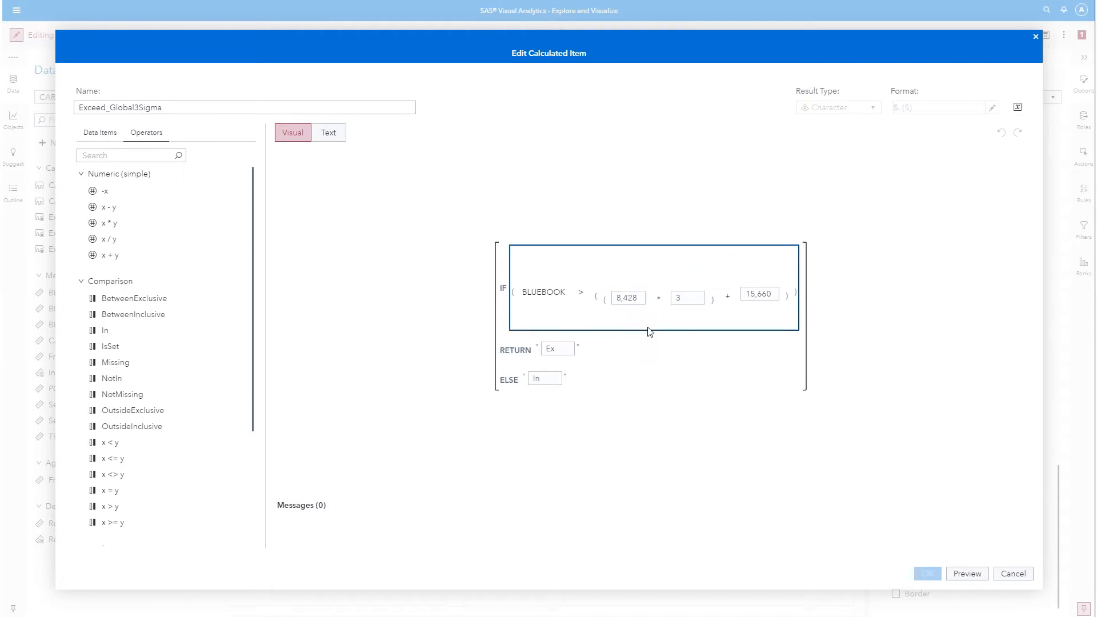
click(768, 301)
click(744, 341)
click(557, 351)
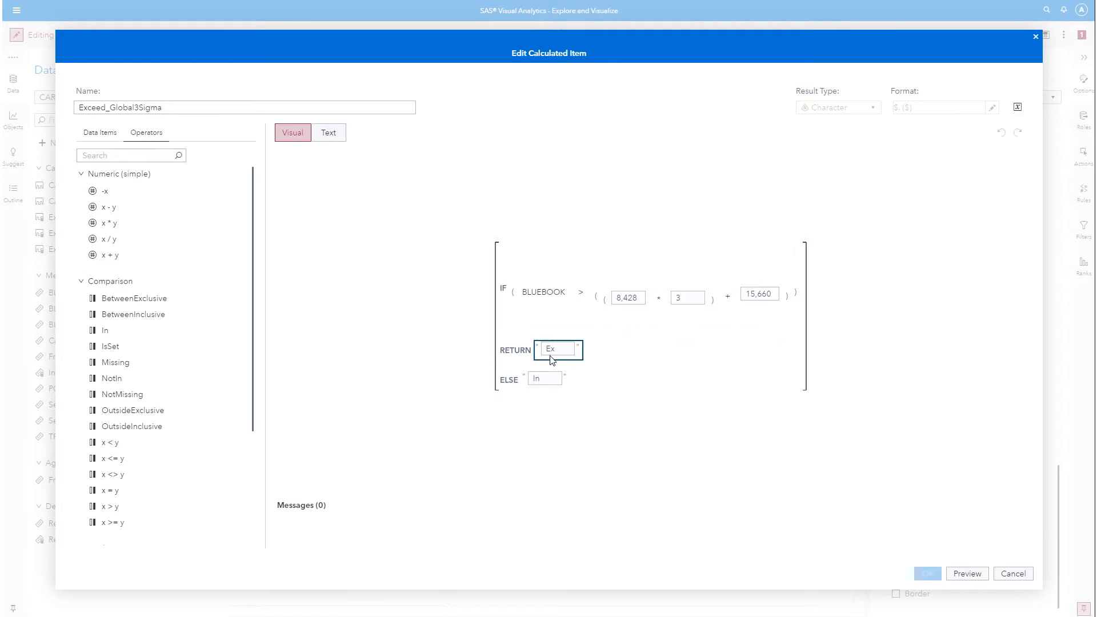
click(535, 386)
click(1011, 574)
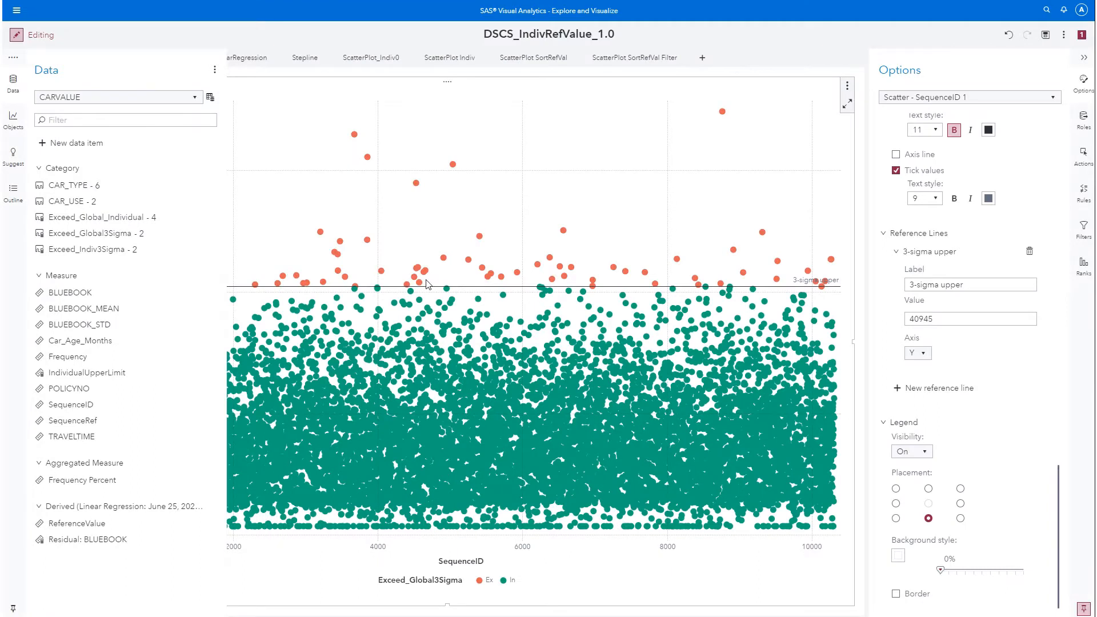
- Review the data roles assigned to the remaining BLUEBOOK scatter plot
click(575, 200)
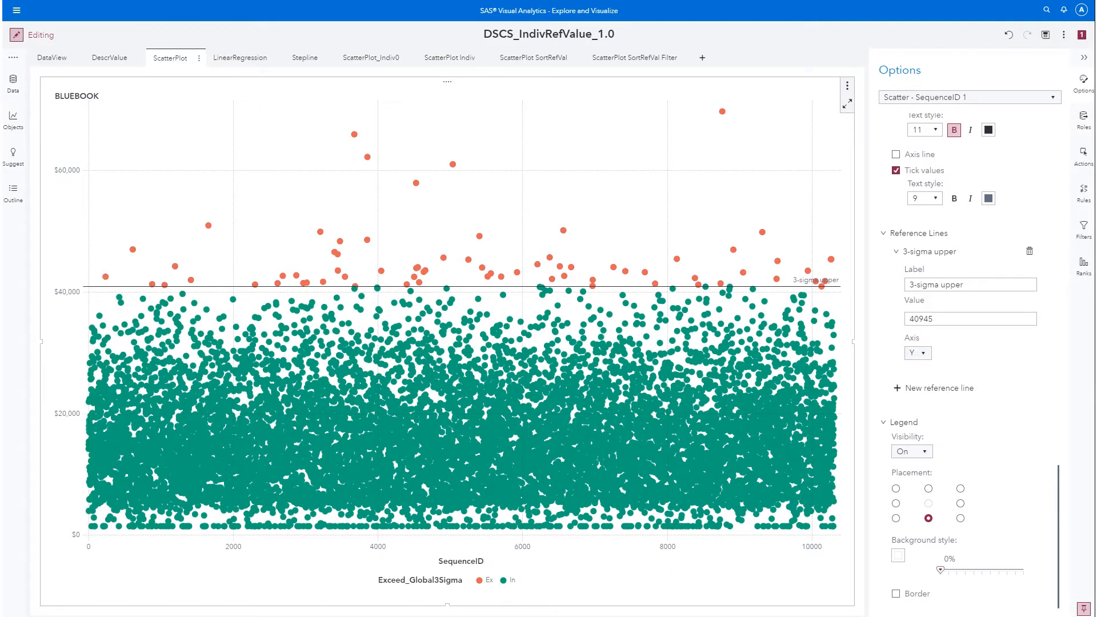
click(1082, 119)
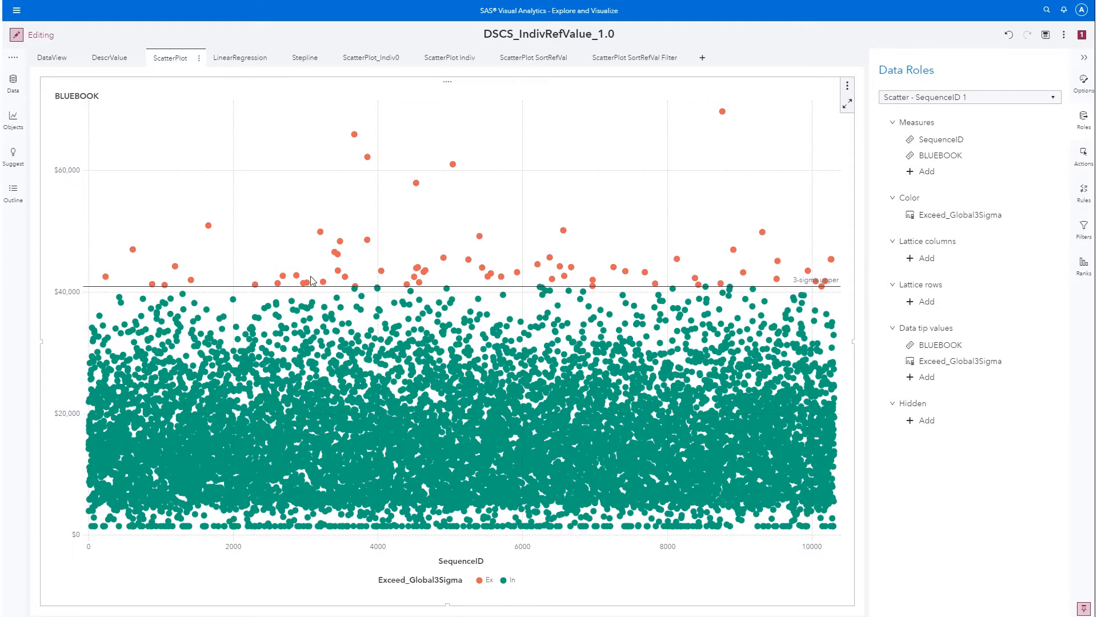
mouse_move(335, 257)
- Add CAR_TYPE as the row category of the BLUEBOOK_MEAN and BLUEBOOK_STD crosstab on the DescrValue page, and return to the ScatterPlot page
click(112, 59)
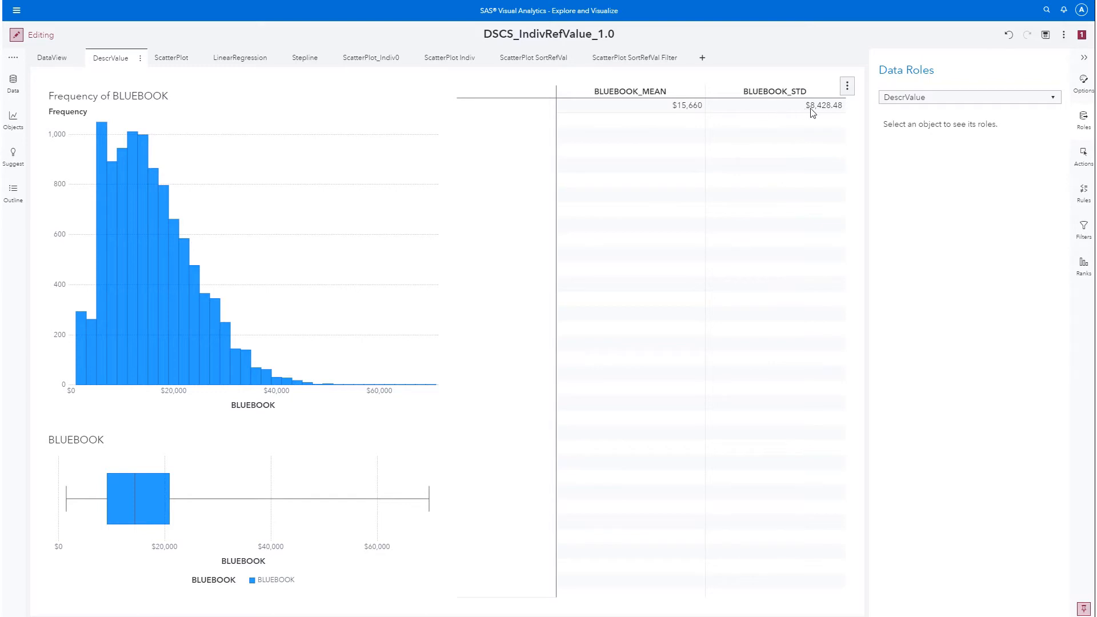
click(649, 160)
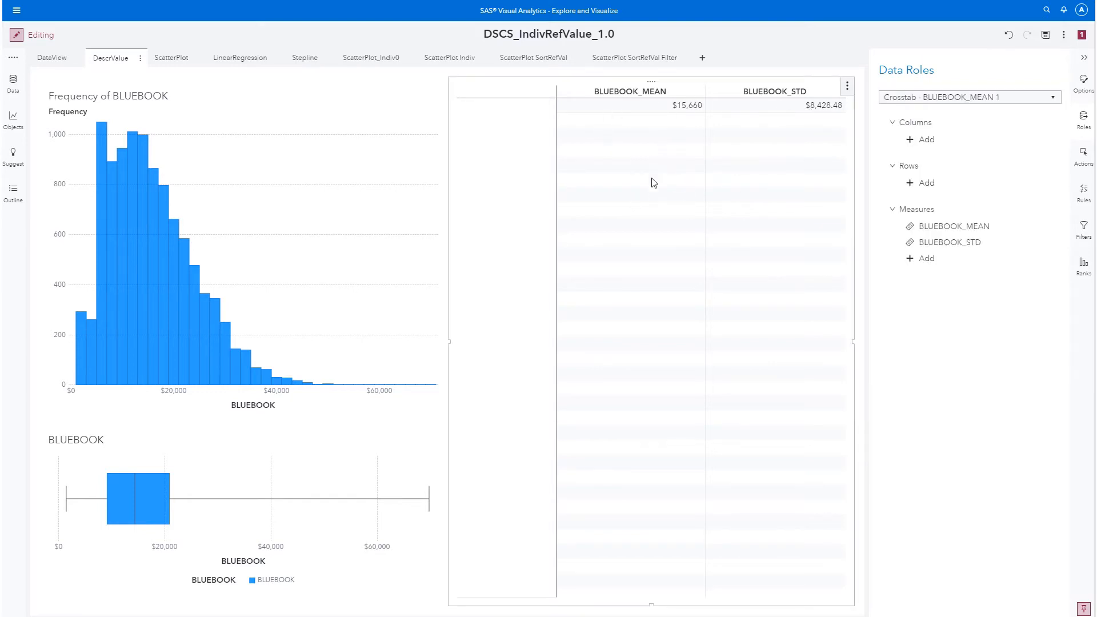
click(910, 185)
click(738, 166)
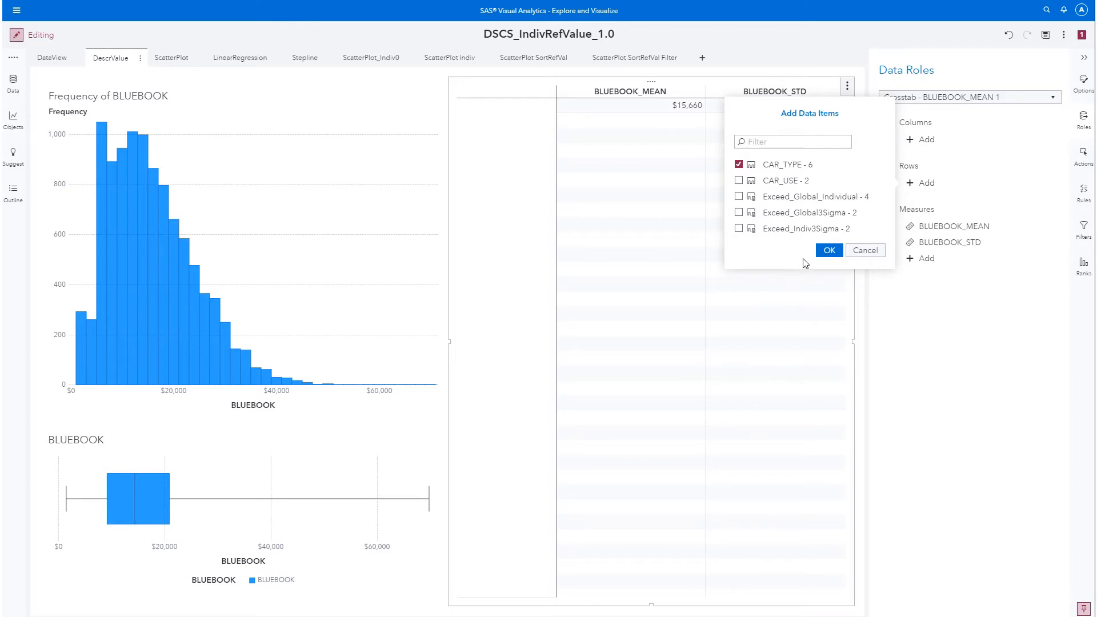
click(836, 253)
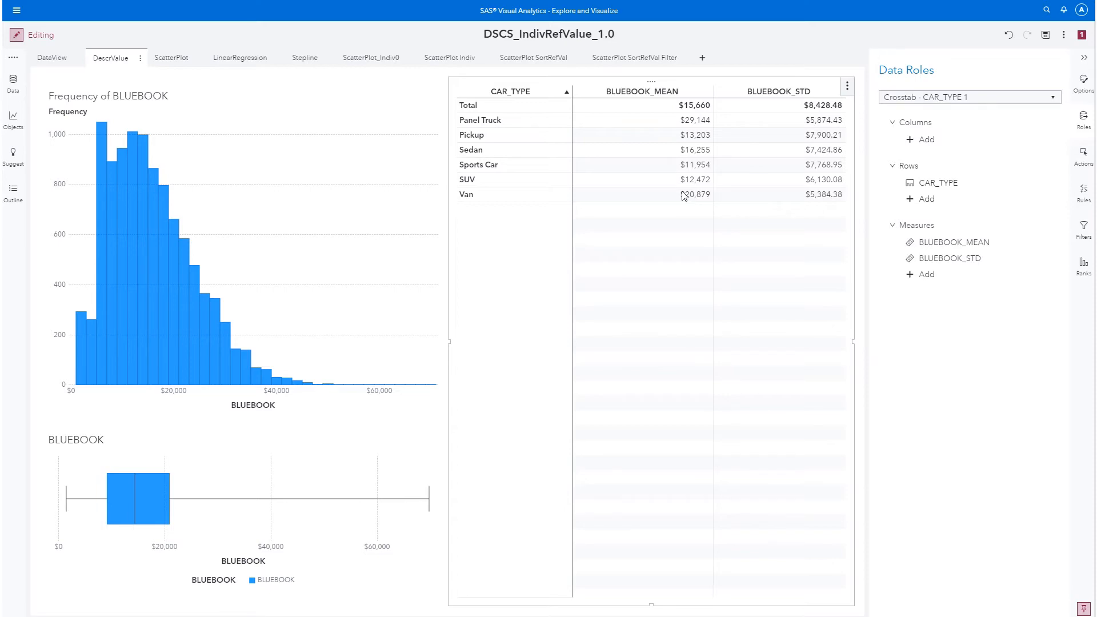
click(165, 57)
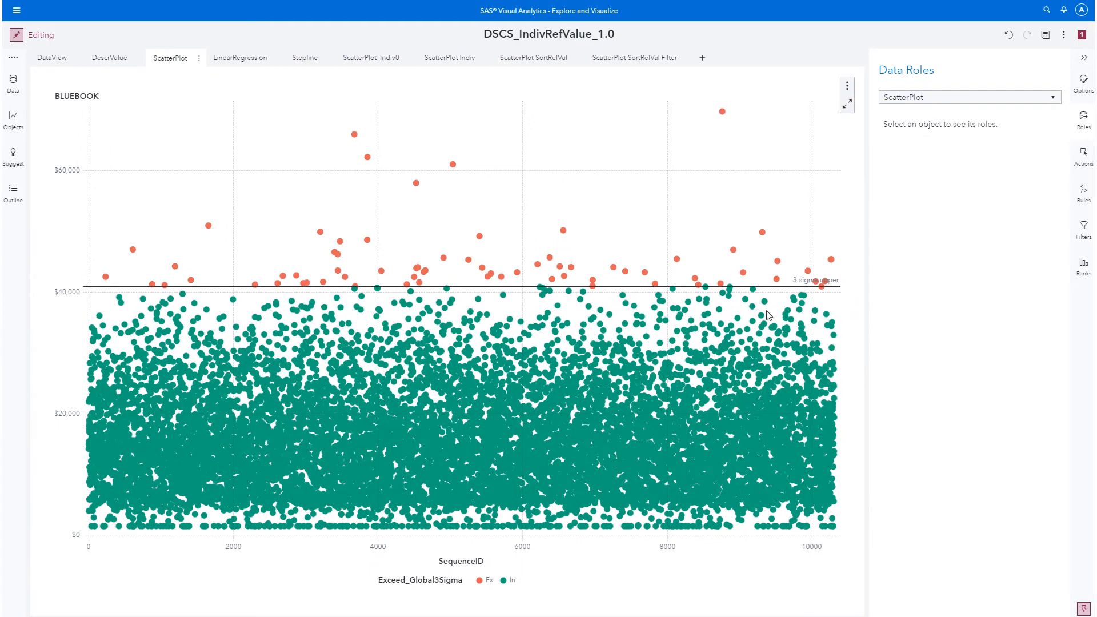
- Add a new page to the report and place a Linear regression object on it
mouse_move(761, 320)
click(14, 120)
scroll(106, 339, down, 6)
scroll(108, 341, down, 6)
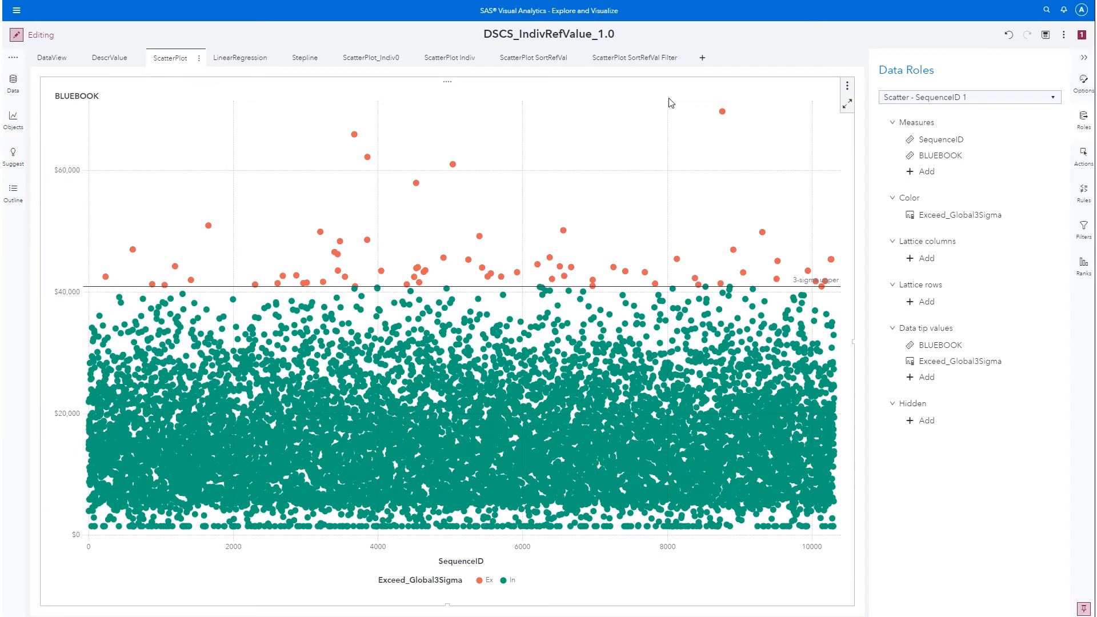
click(704, 60)
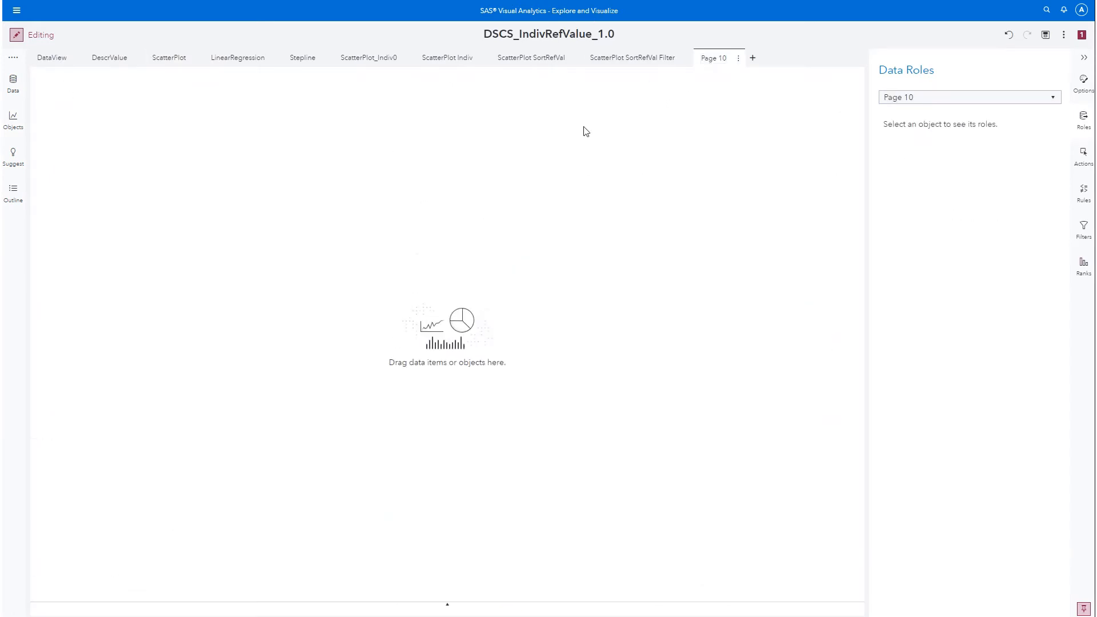
click(12, 121)
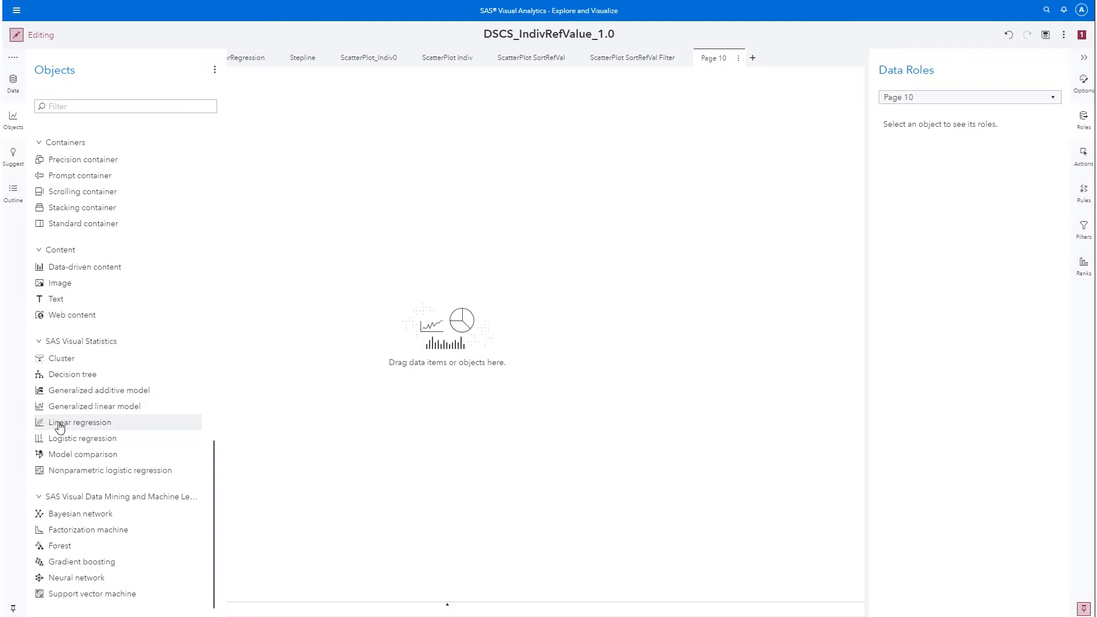
drag(60, 427, 331, 413)
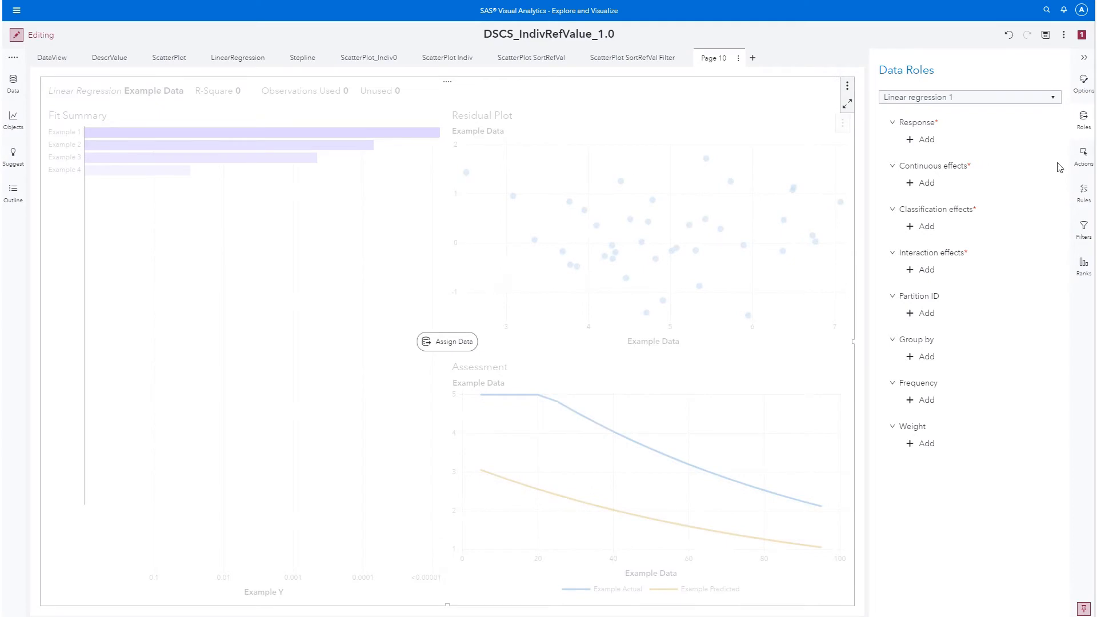
- Assign BLUEBOOK as the regression's response and CAR_TYPE and CAR_USE as its classification effects
click(924, 141)
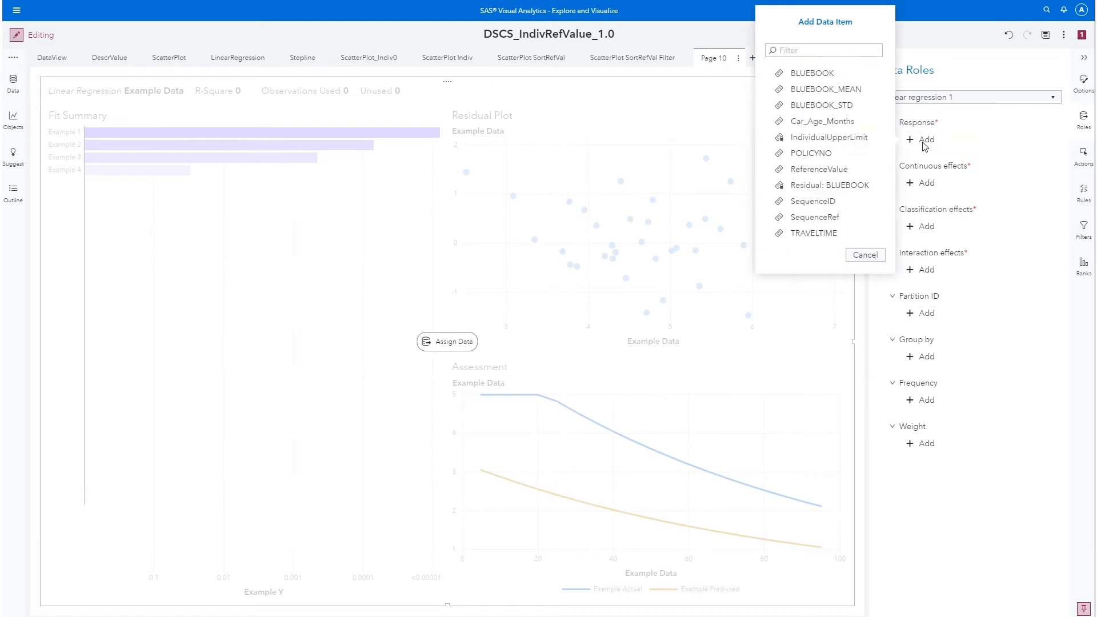
click(812, 74)
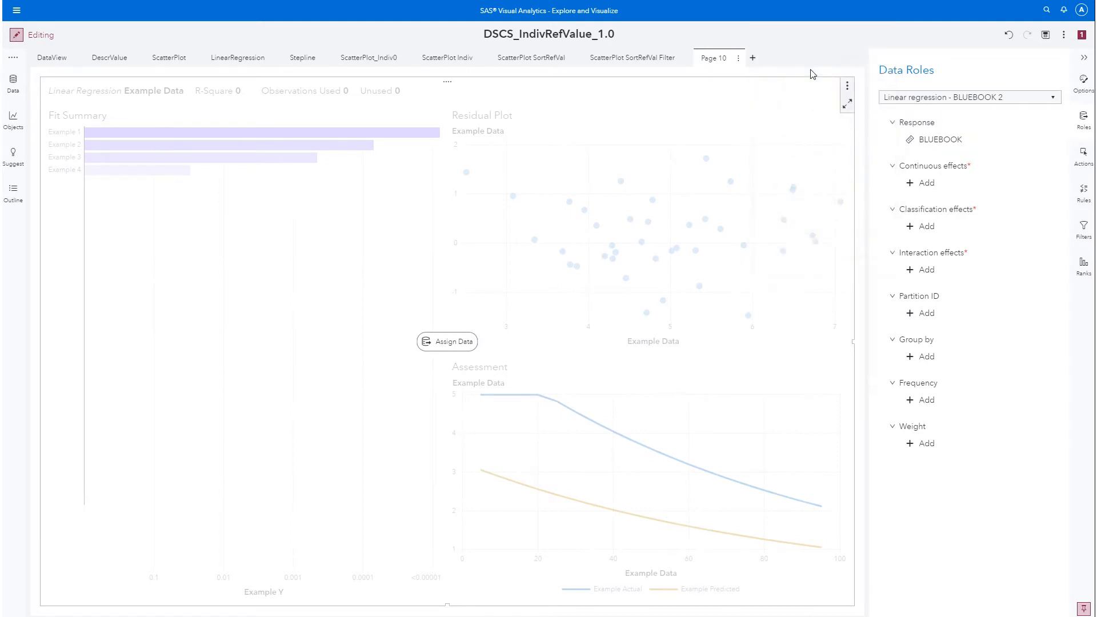
click(923, 229)
click(739, 209)
click(738, 224)
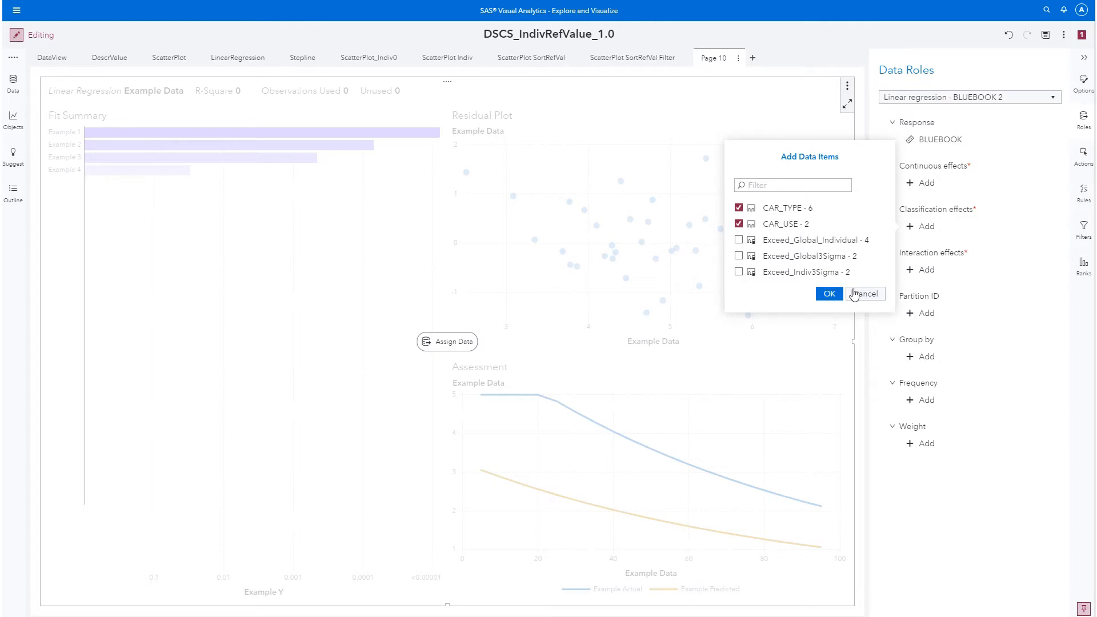
click(829, 294)
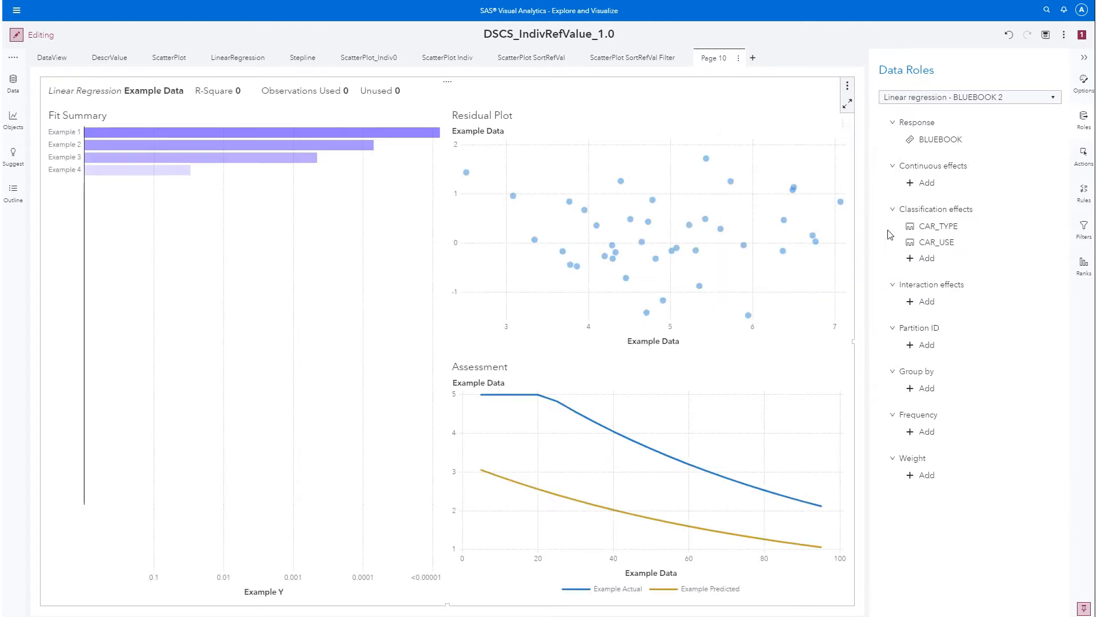
- Add Car_Age_Months and TRAVELTIME as continuous effects of the BLUEBOOK linear regression
click(909, 183)
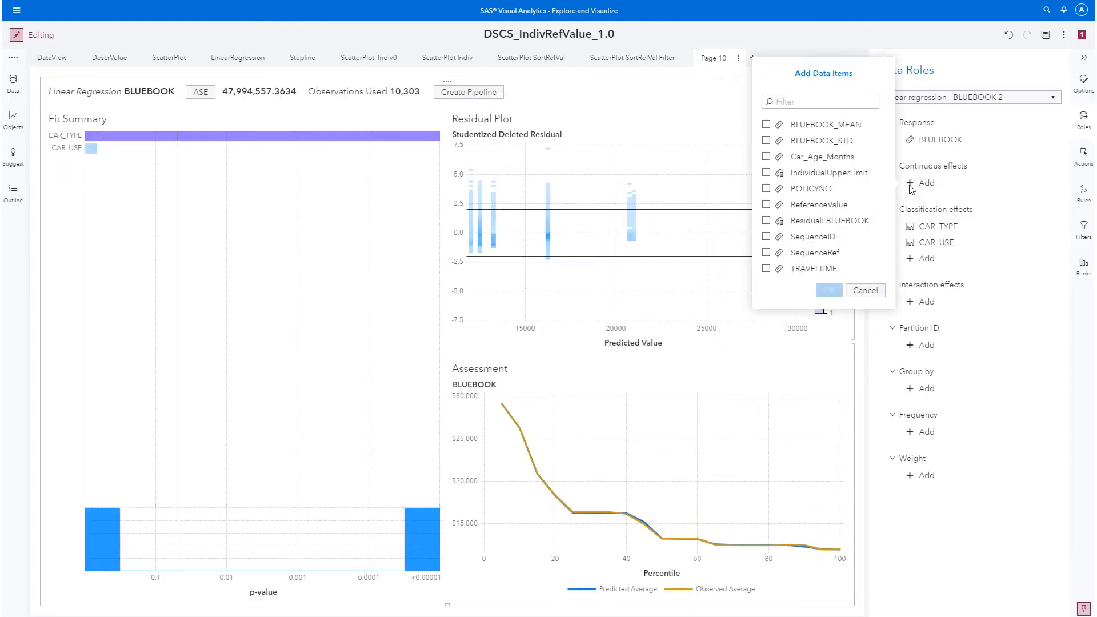
click(767, 157)
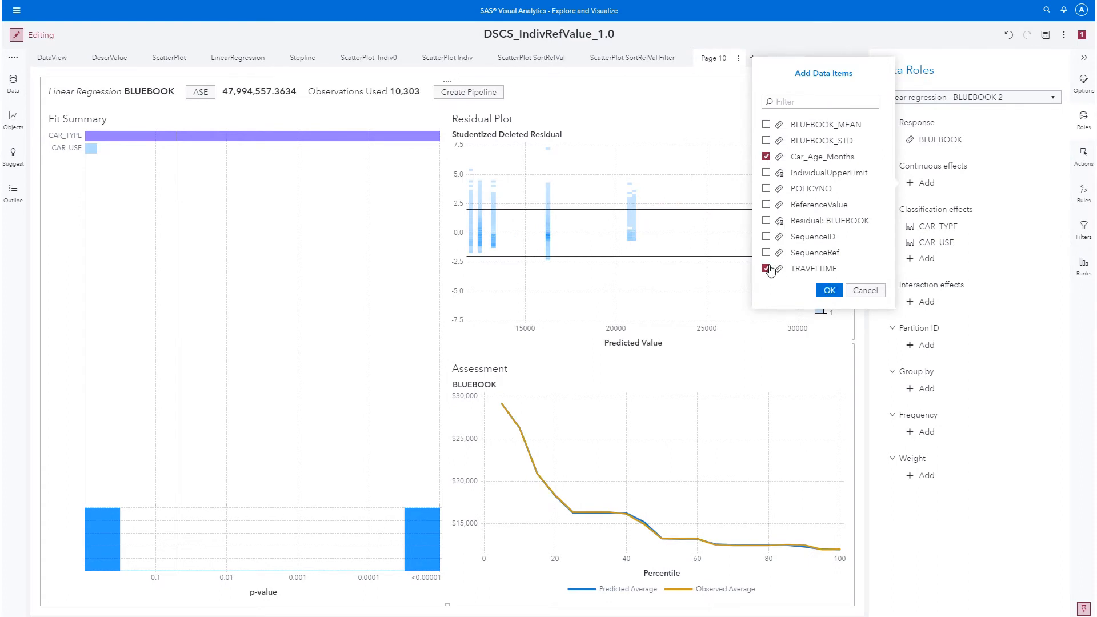
click(830, 296)
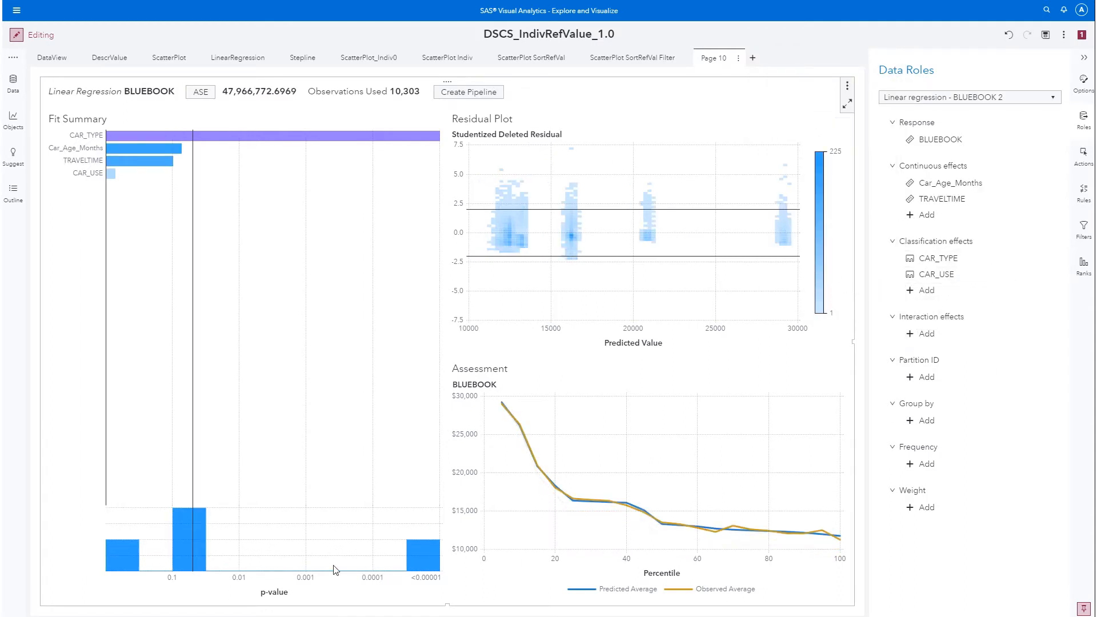
- Review the parameter estimates in the maximized linear regression, restore its size, and show R-Square as the fit statistic
mouse_move(181, 547)
click(847, 105)
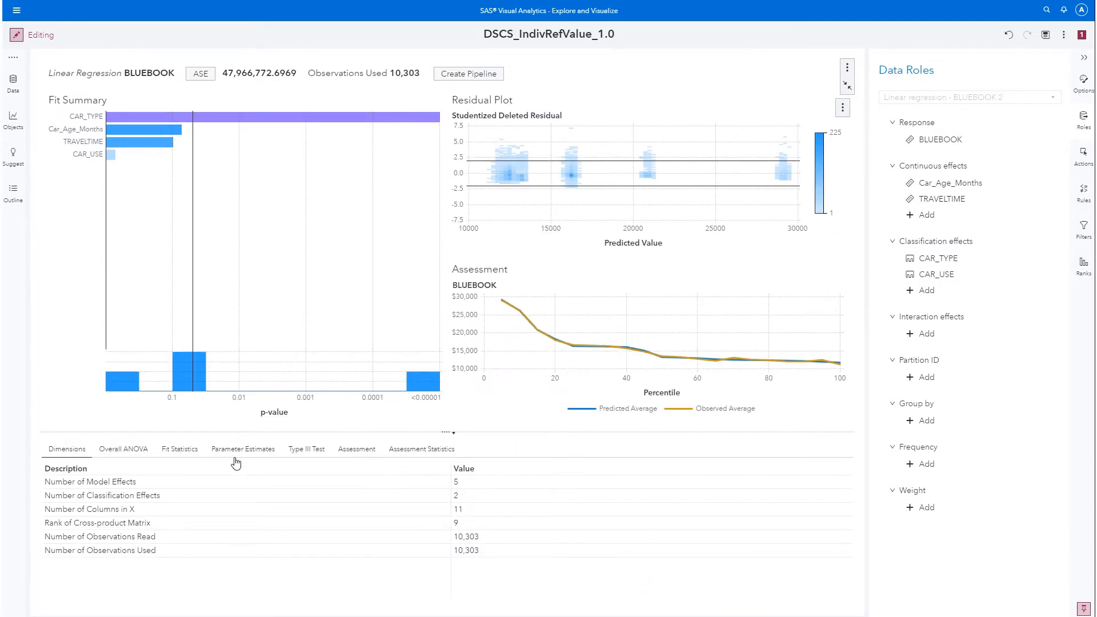
click(240, 455)
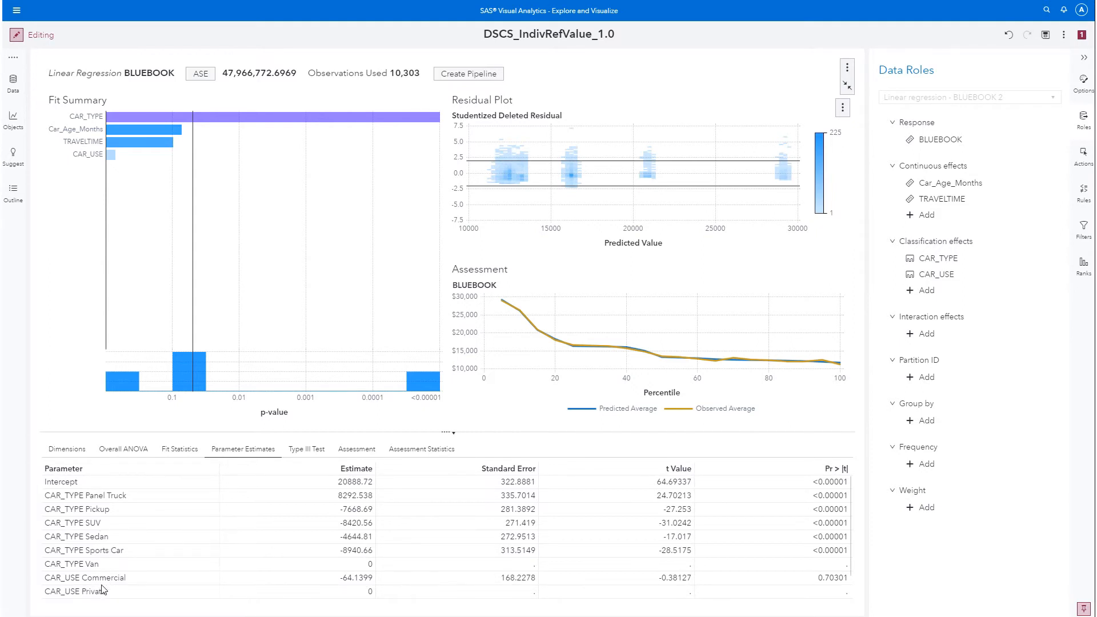
scroll(139, 583, down, 1)
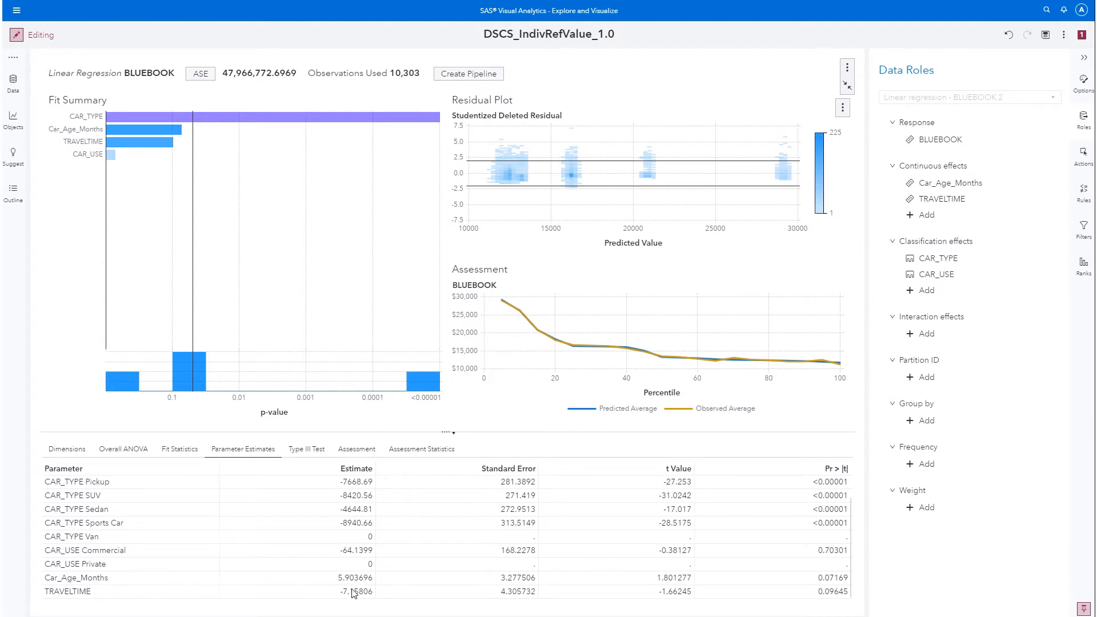
scroll(354, 593, up, 1)
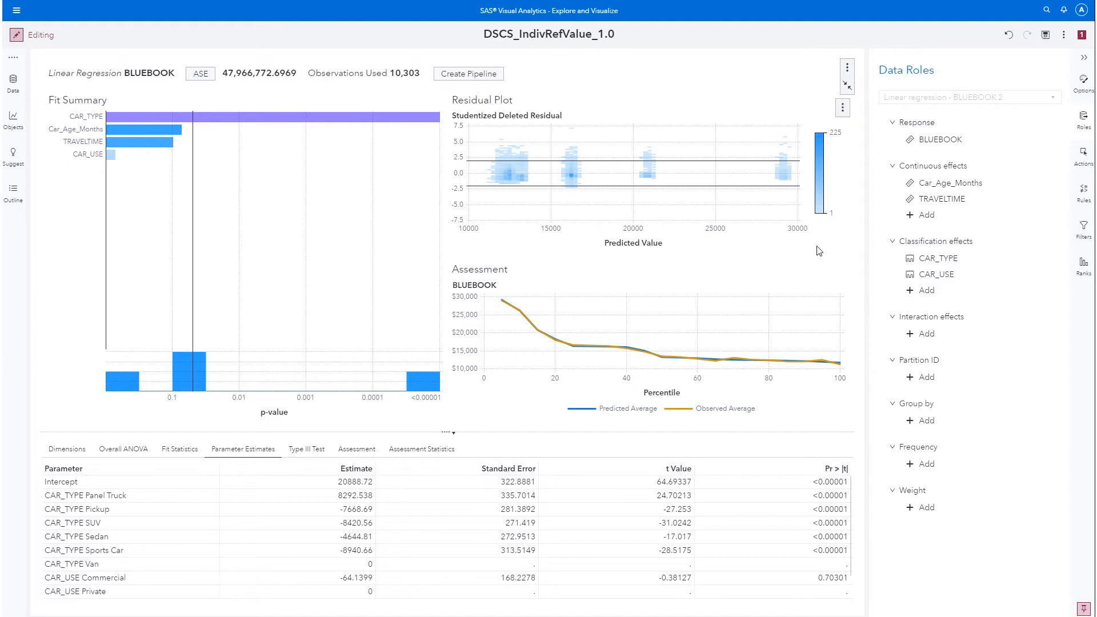
click(847, 86)
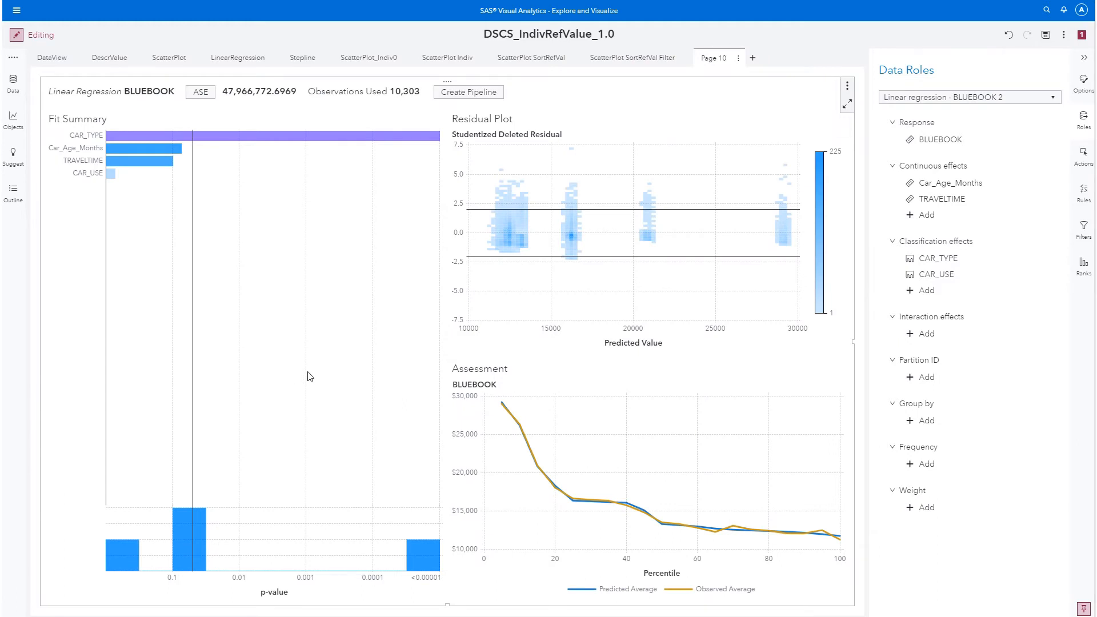
click(201, 95)
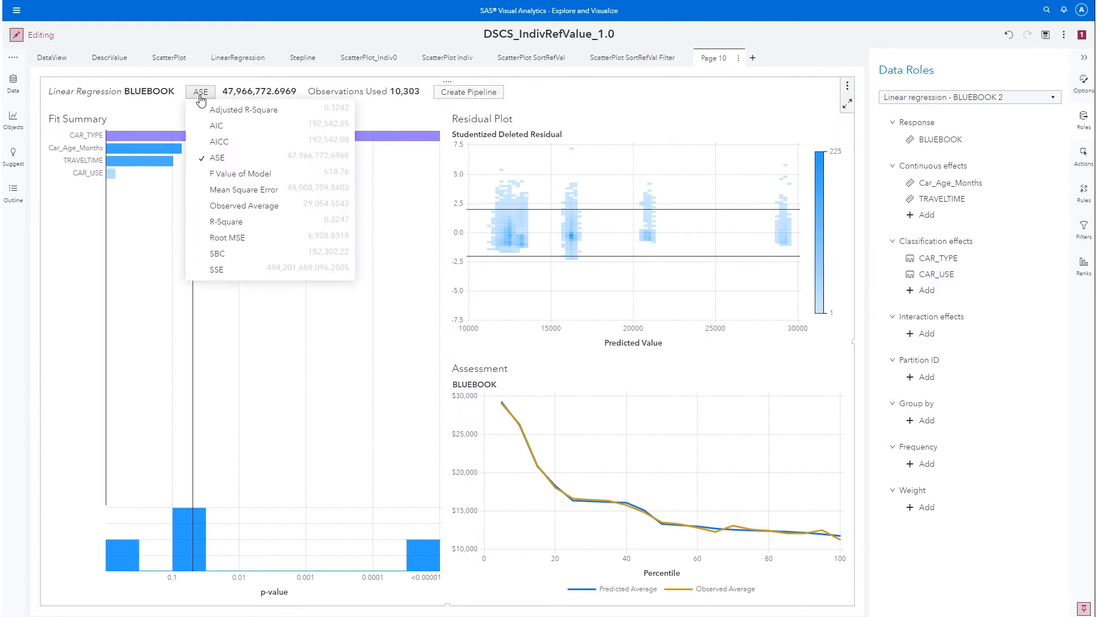
click(239, 222)
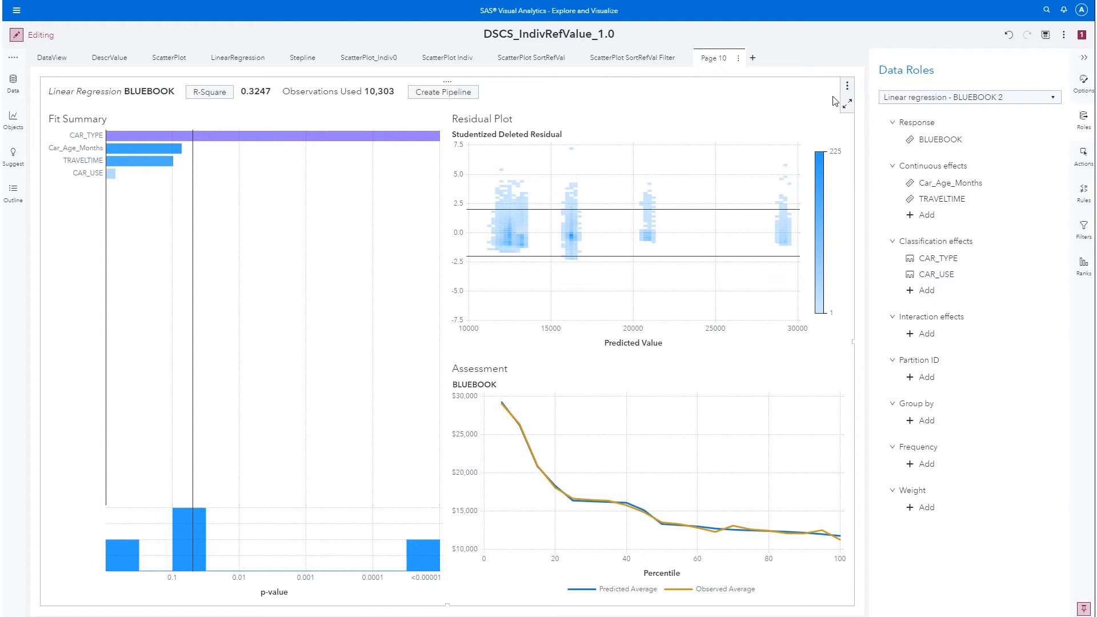
- Derive the regression's predicted values as a data item named Bluebook_Predictive_By_Model, leaving the residual values out
click(848, 87)
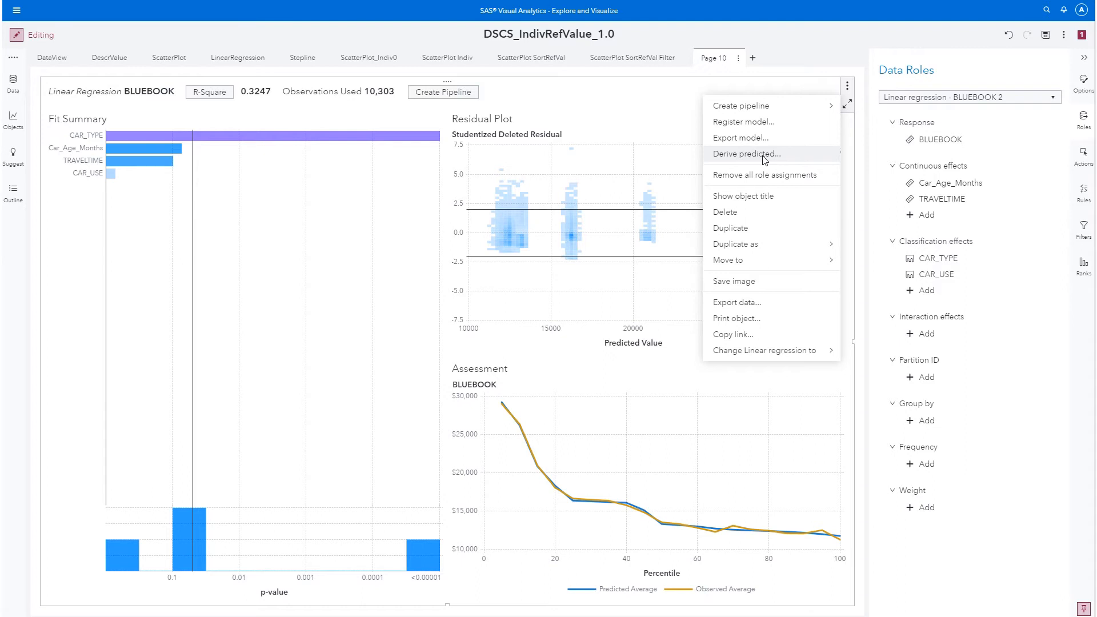
click(732, 155)
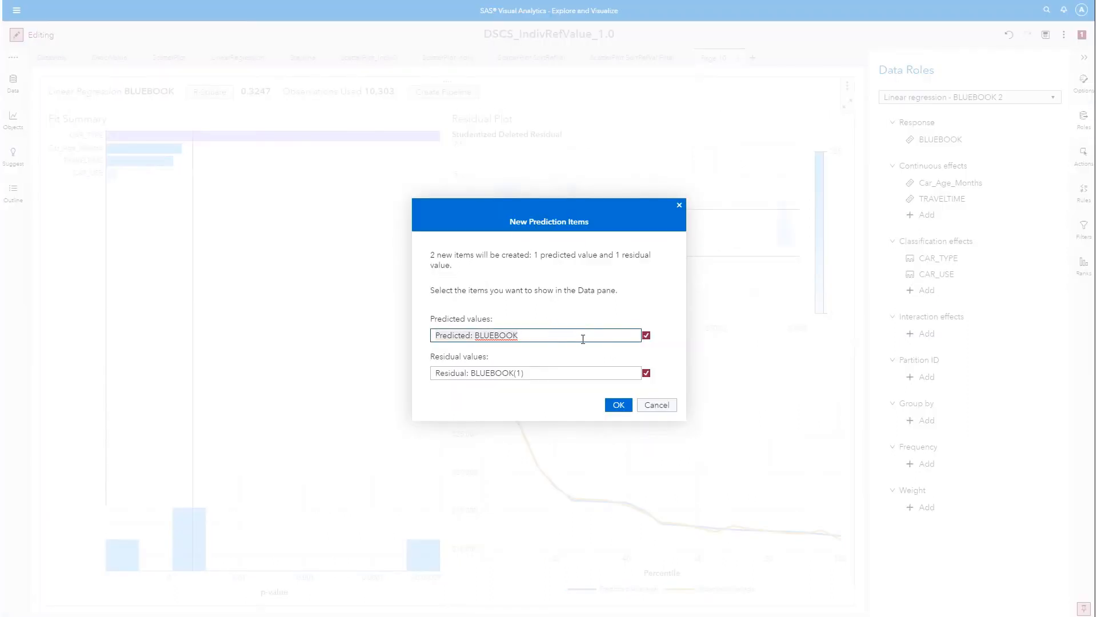
triple_click(583, 338)
text(Blueb)
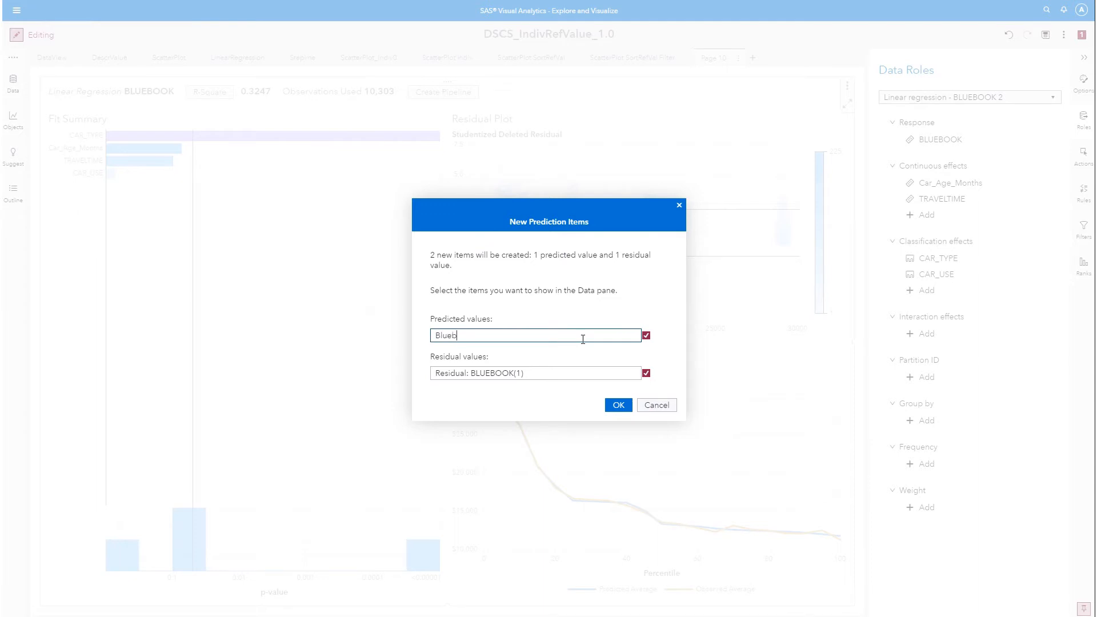
text(ook_Predictive_By_Model)
click(646, 373)
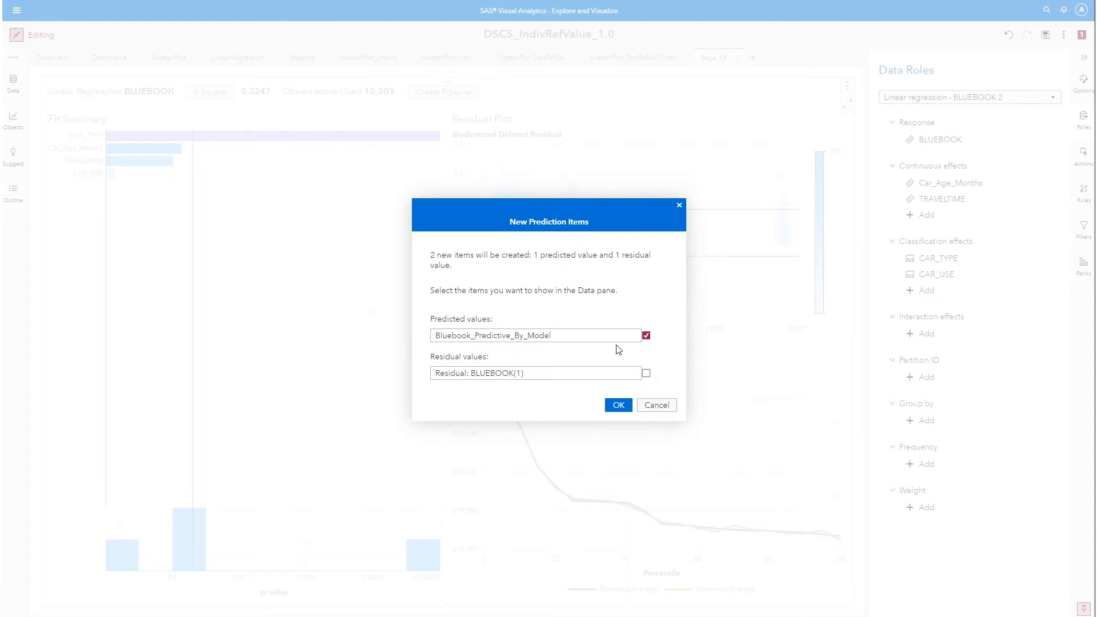
click(620, 411)
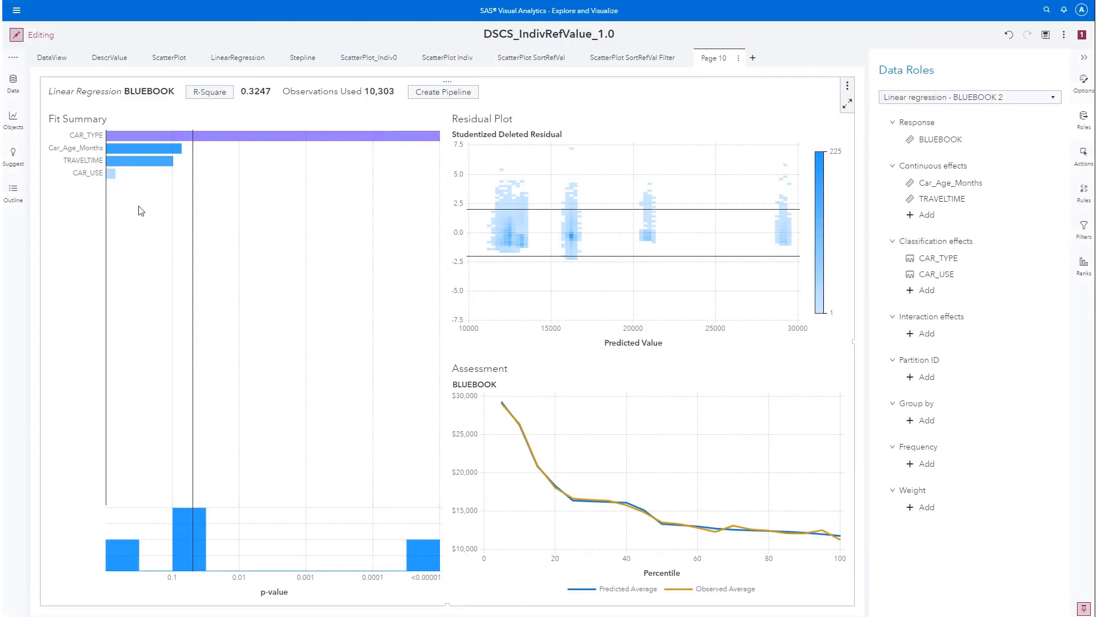
- Check Bluebook_Predictive_By_Model among the data items and compare the DescrValue, Page 10 and LinearRegression pages
click(13, 85)
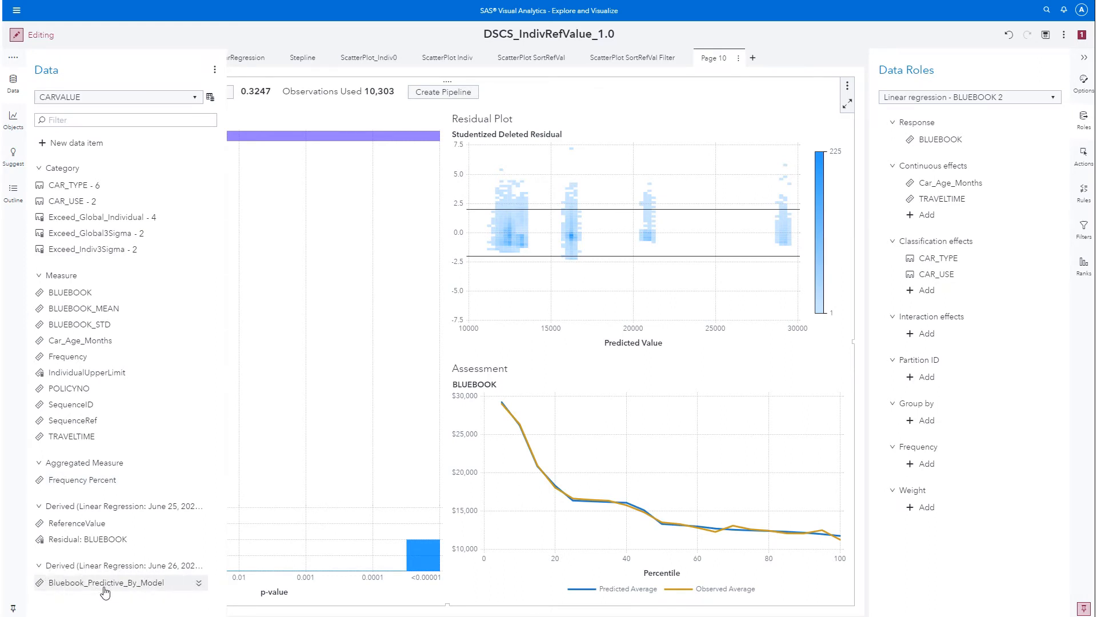
mouse_move(64, 593)
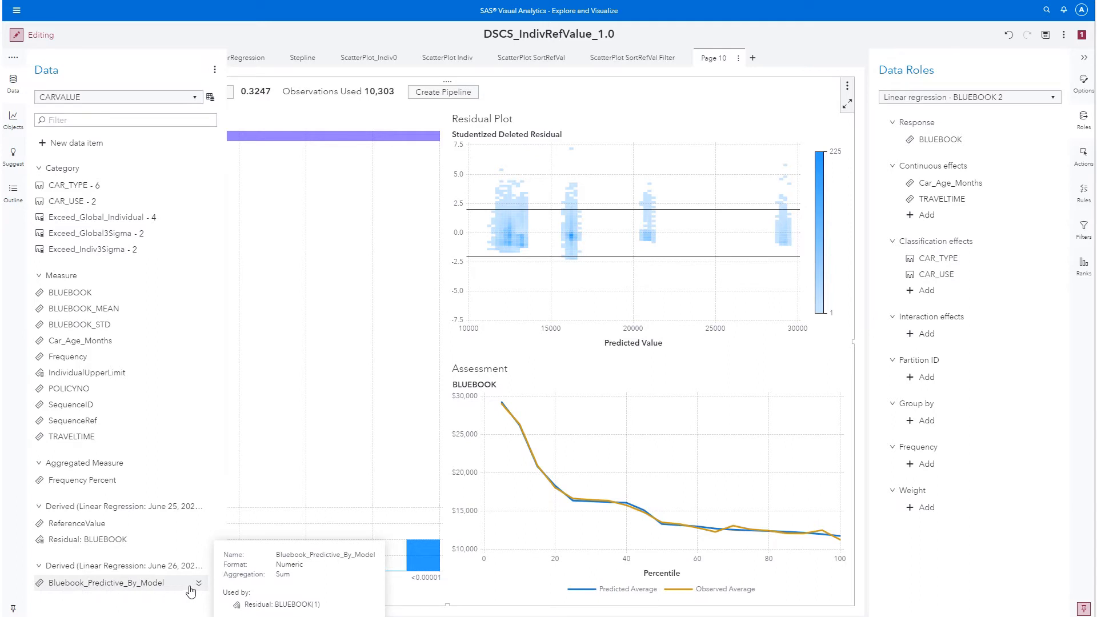
click(215, 32)
click(110, 58)
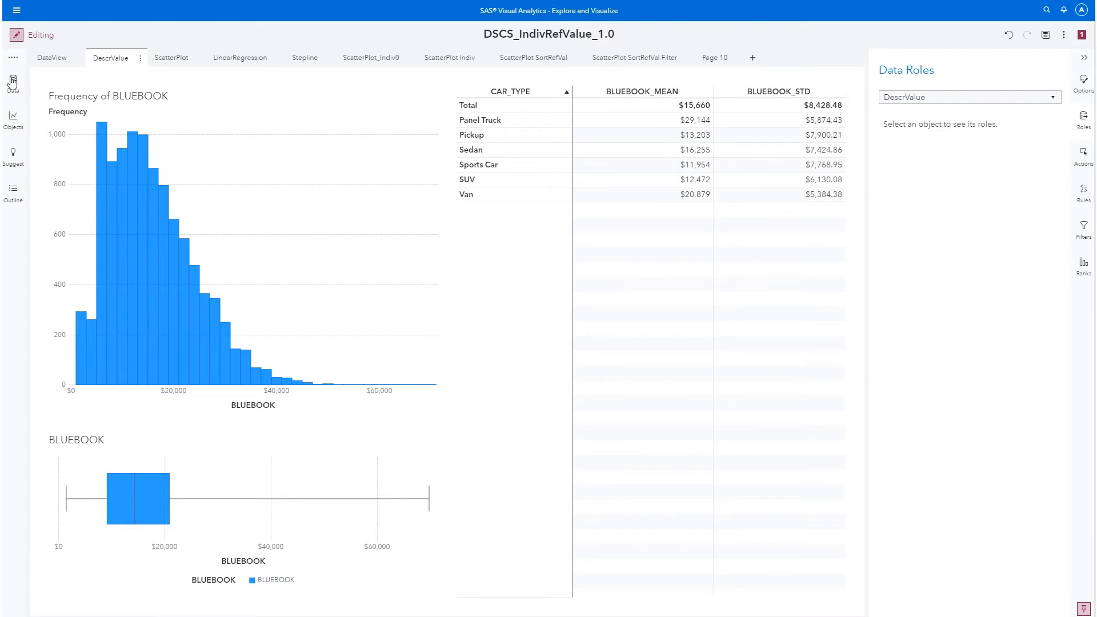
click(713, 58)
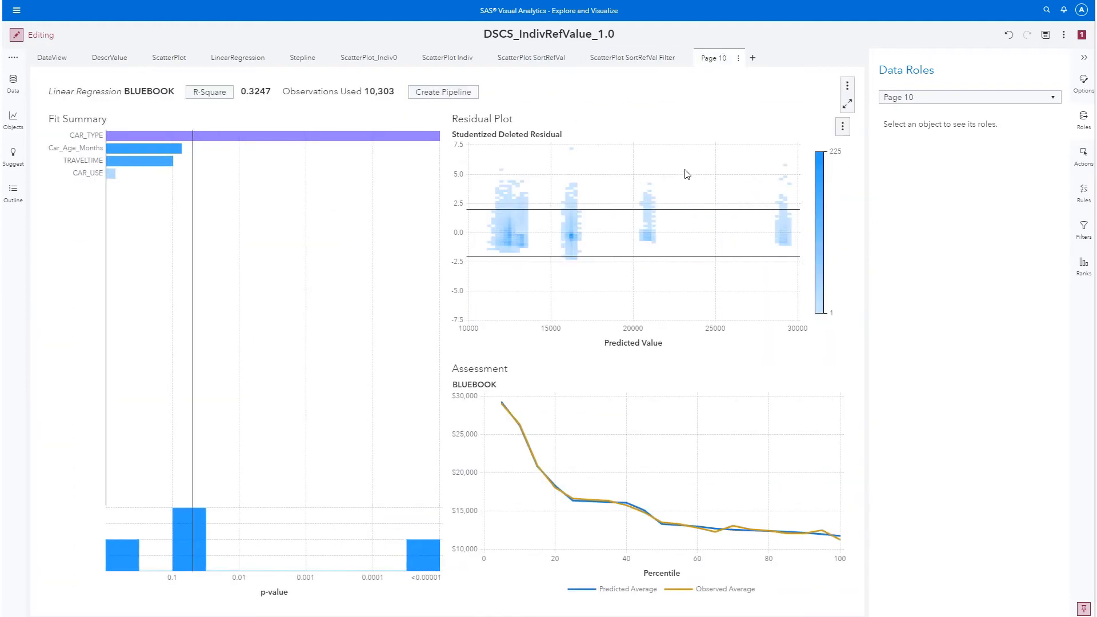
click(222, 60)
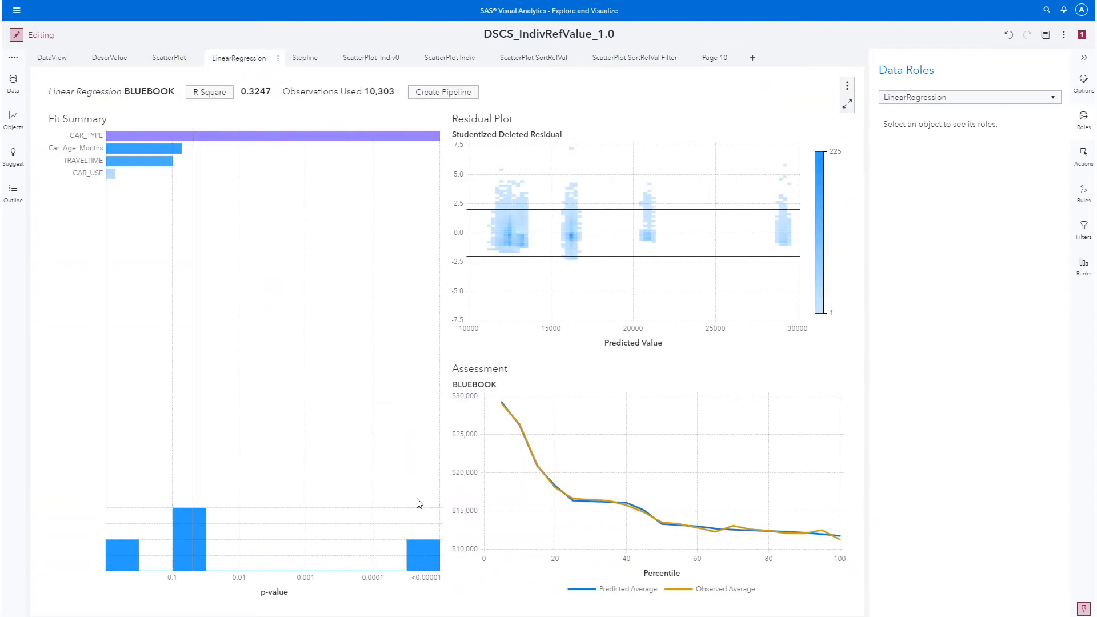
click(12, 91)
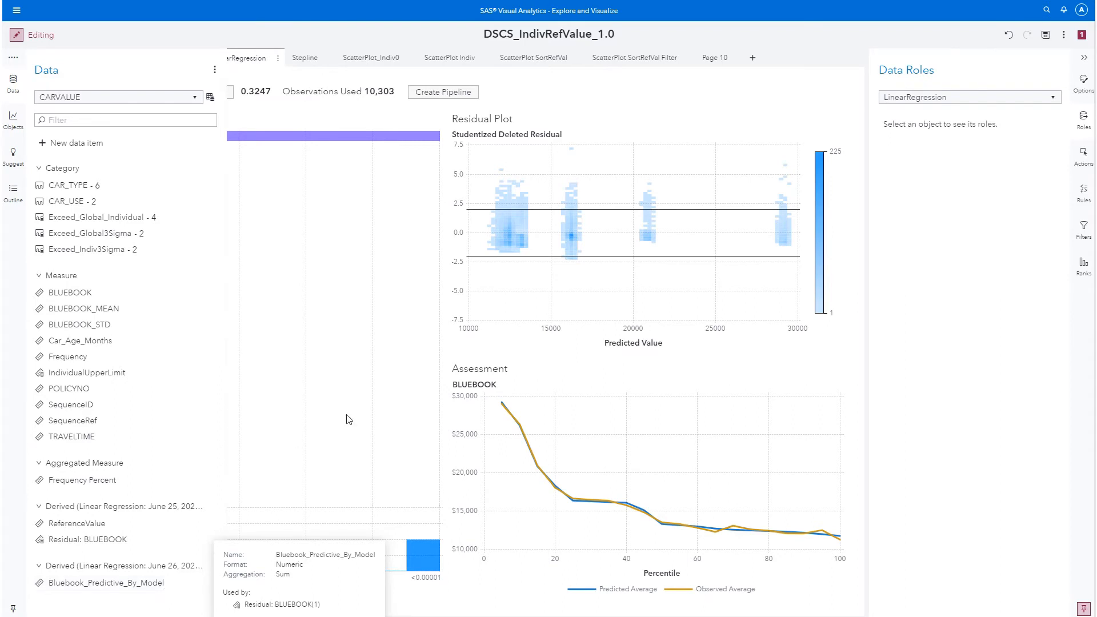
- Add another new page to the report and place a List table object on it
click(751, 60)
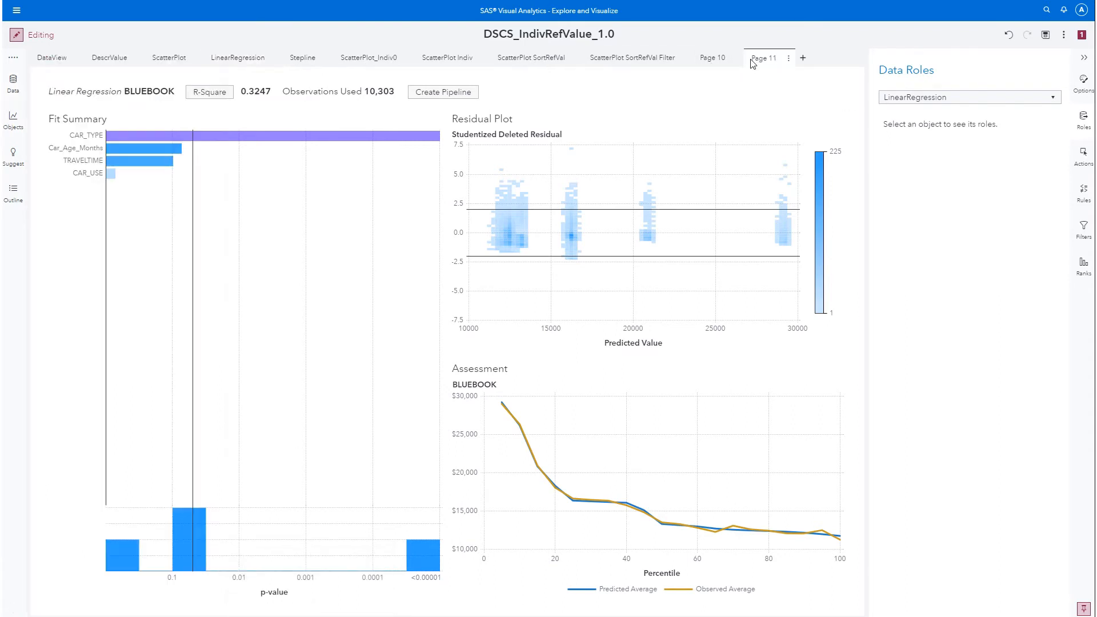
click(13, 85)
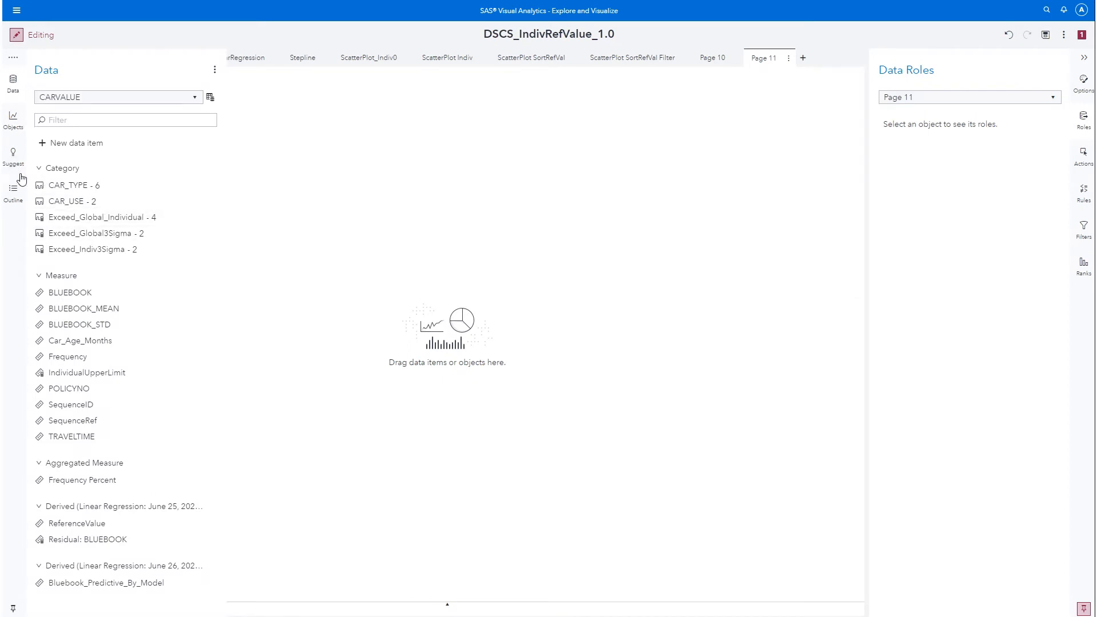
click(12, 121)
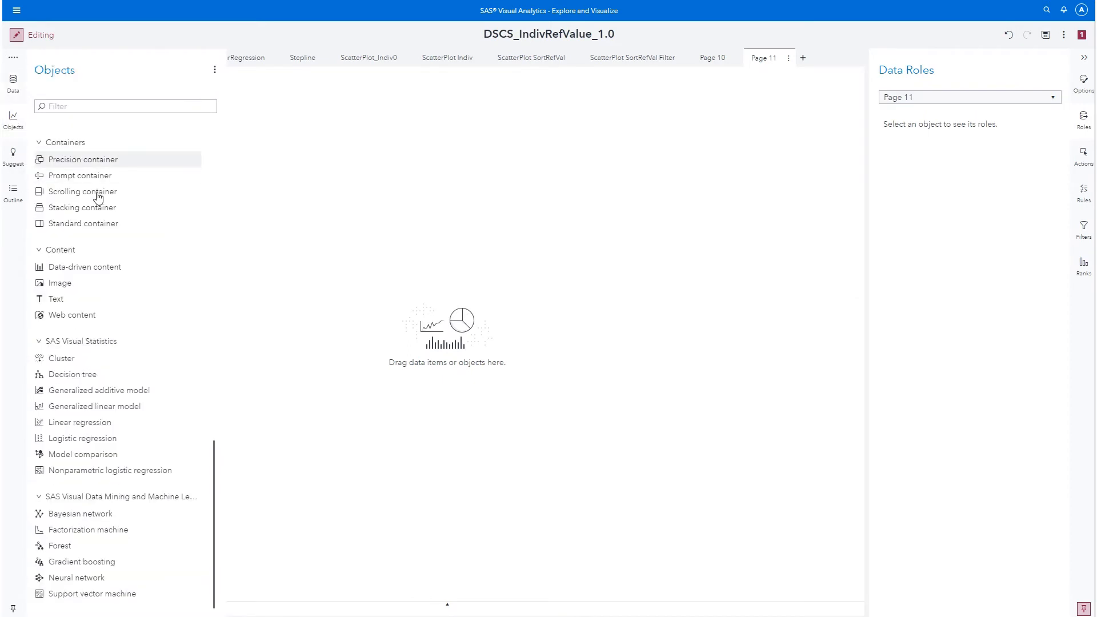
scroll(113, 223, up, 15)
drag(96, 164, 287, 217)
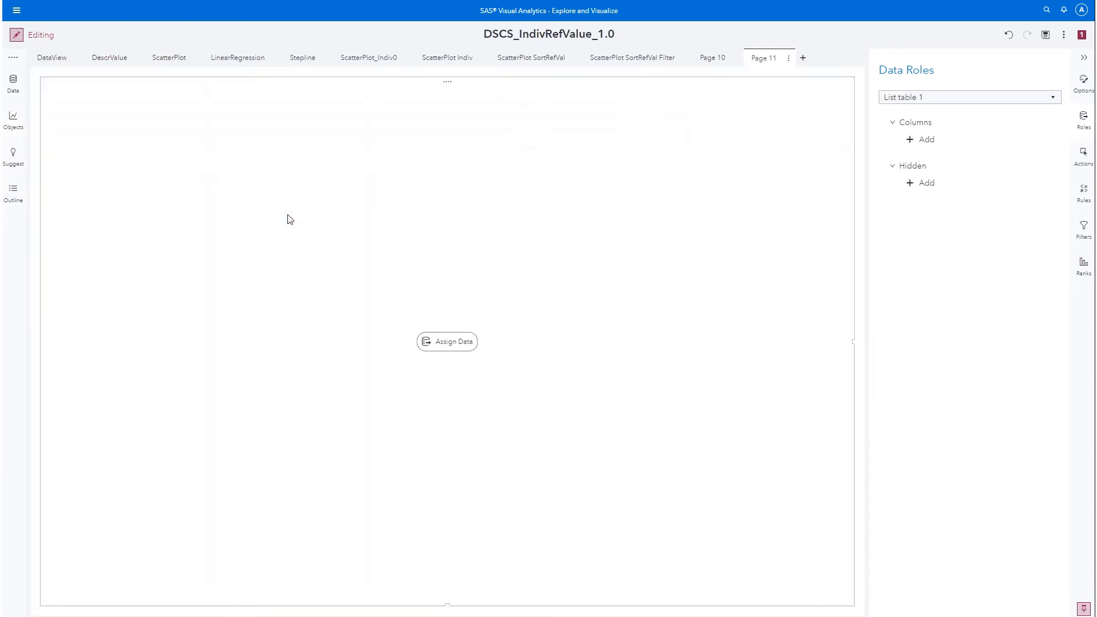
- Assign POLICYNO, CAR_TYPE, Car_Age_Months, BLUEBOOK and Bluebook_Predictive_By_Model as the list table's columns and turn on detail data
click(447, 344)
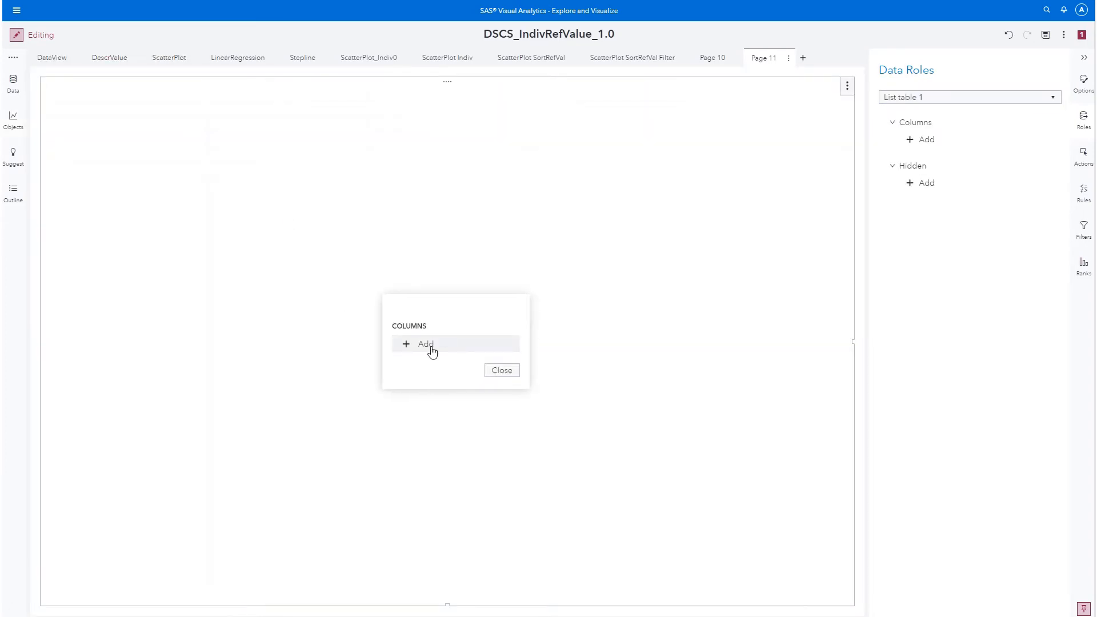
click(433, 350)
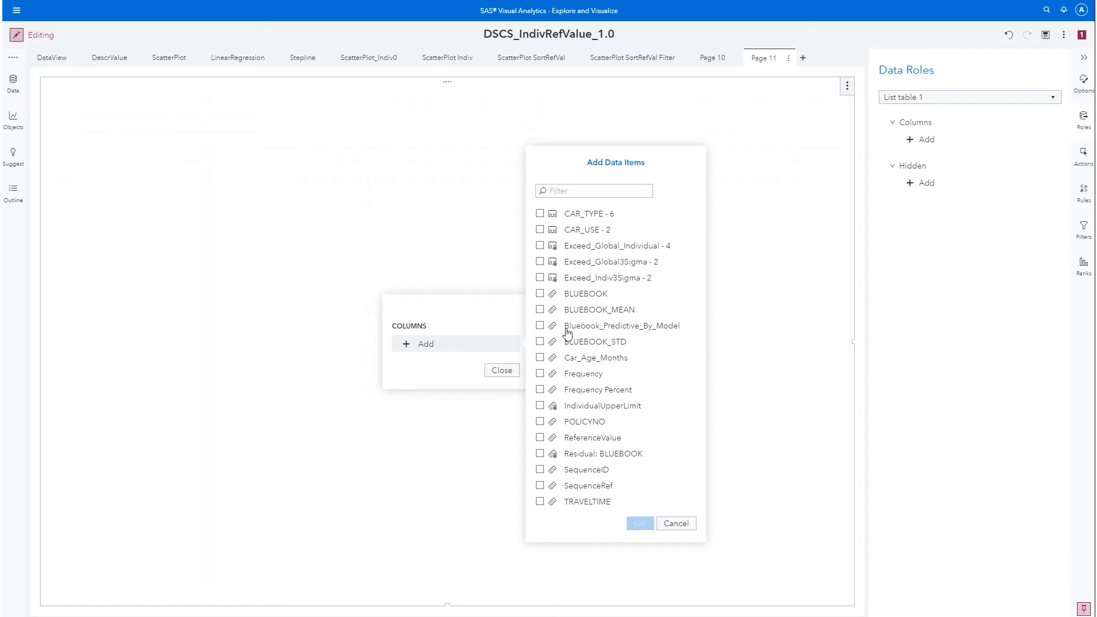
click(540, 422)
click(540, 213)
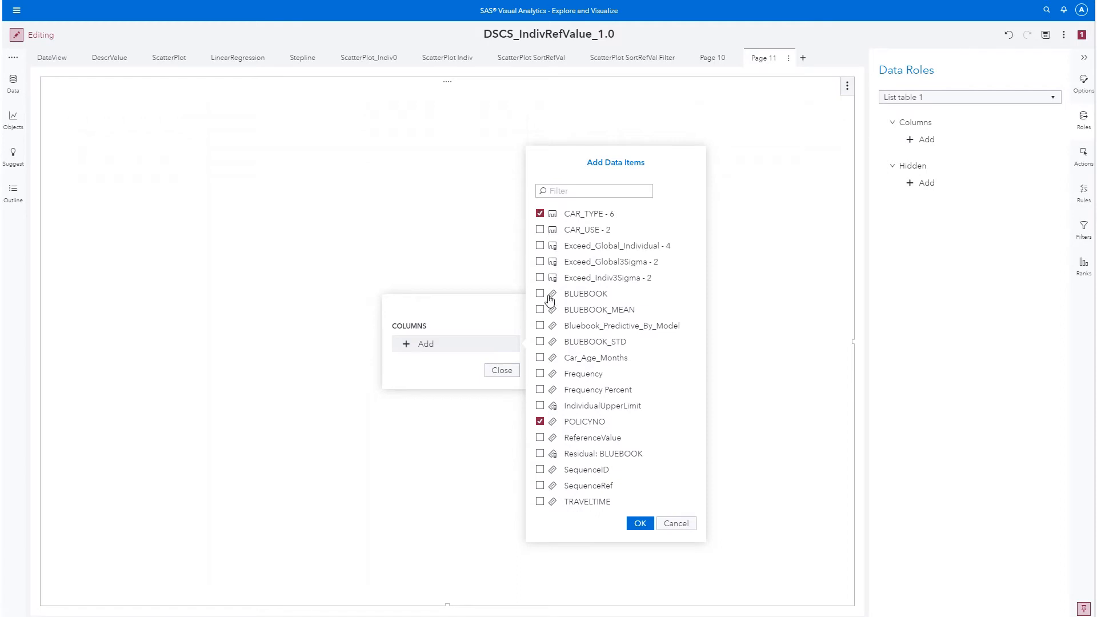
click(539, 358)
click(540, 326)
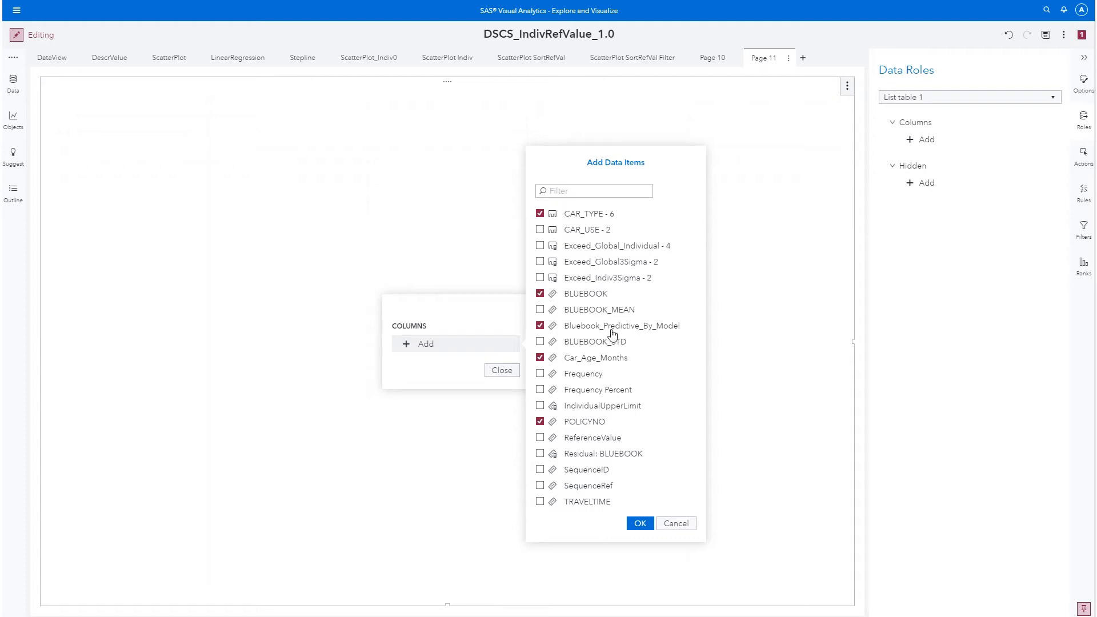
click(639, 524)
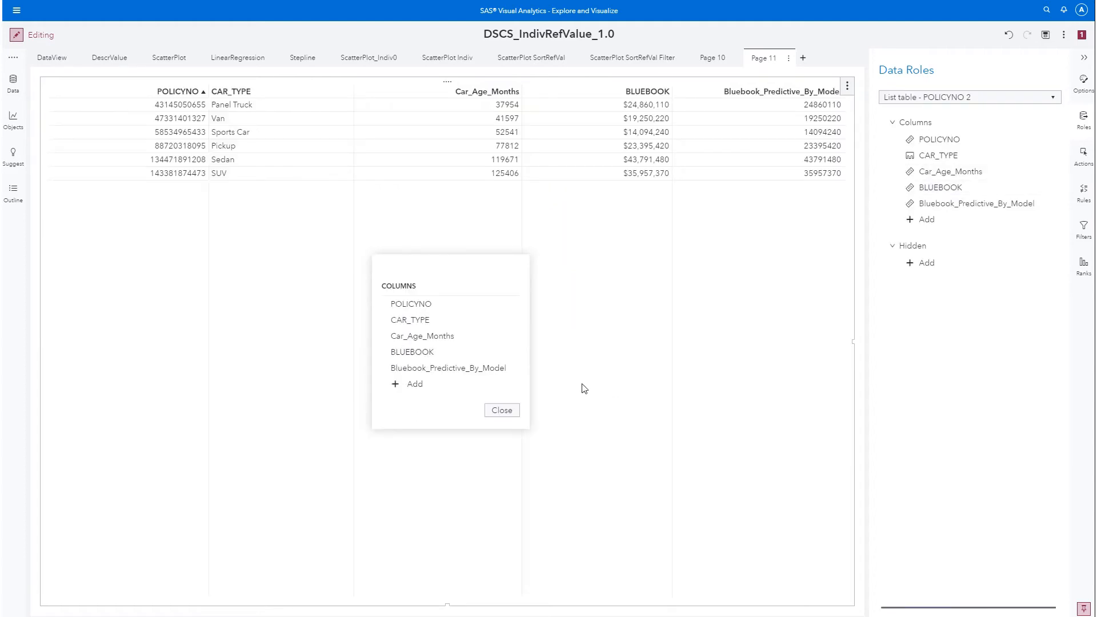
click(502, 410)
click(1085, 98)
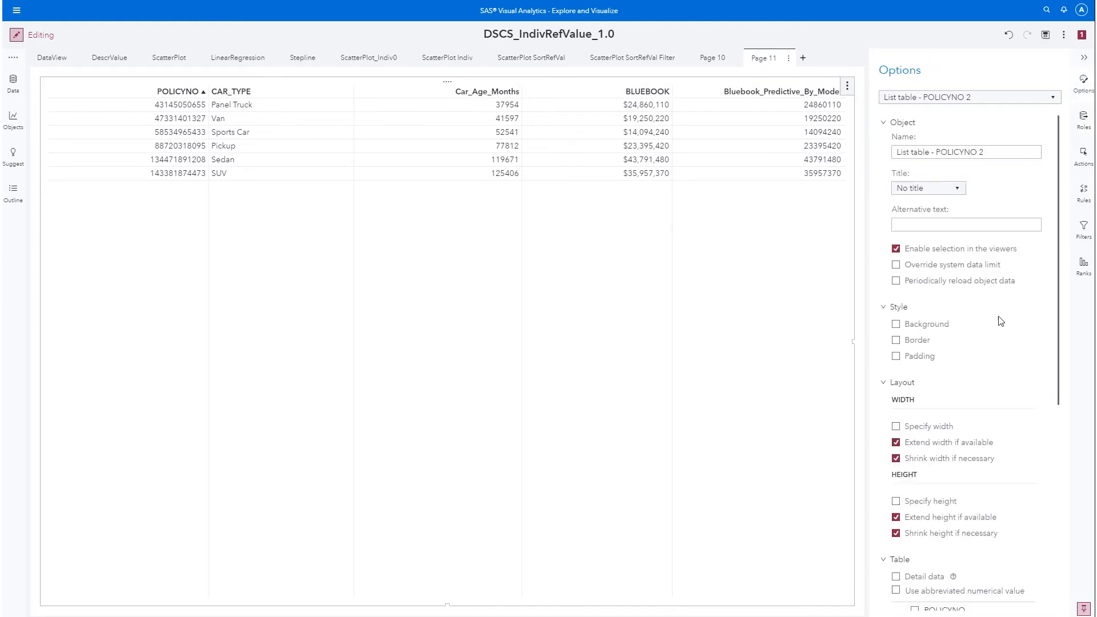
click(896, 576)
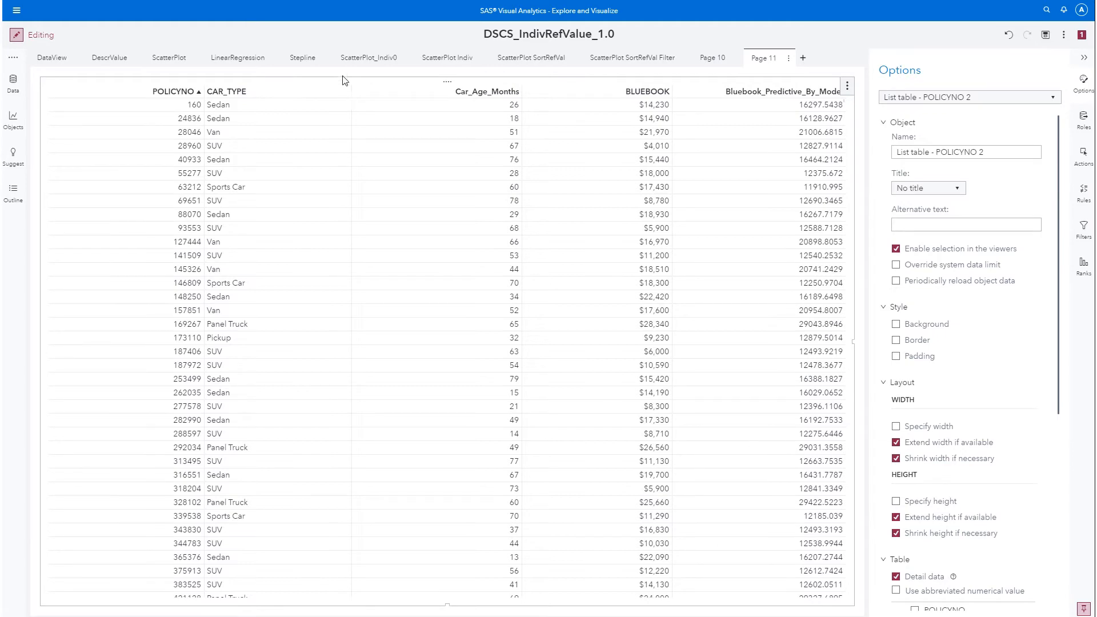
- From the LinearRegression page, check the details of the derived ReferenceValue item and examine the formula of the calculated item IndividualUpperLimit
click(237, 57)
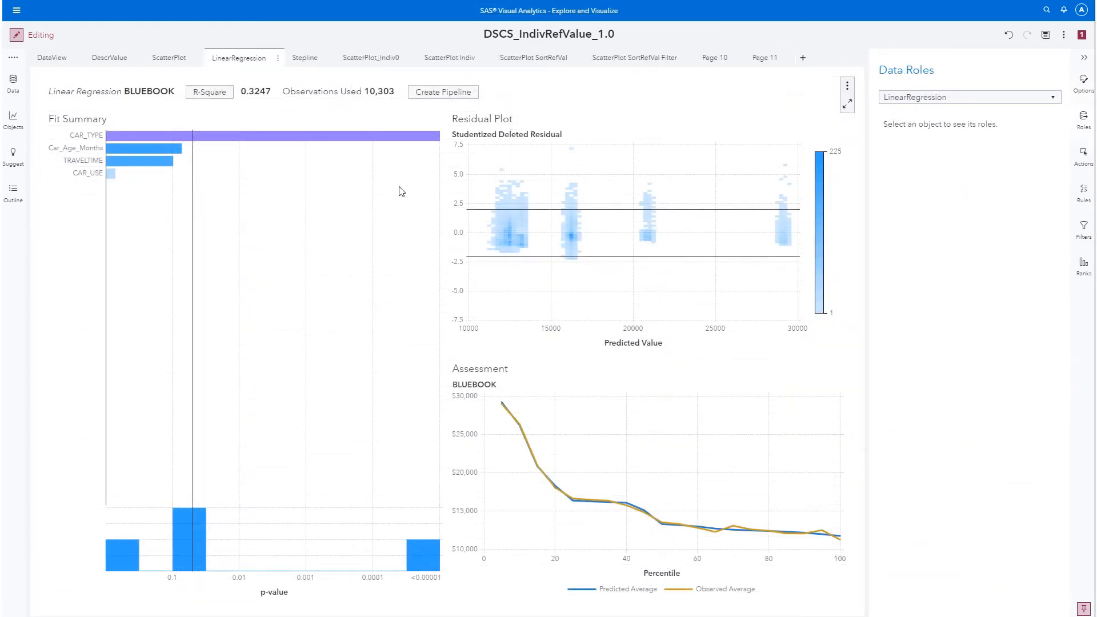
click(12, 84)
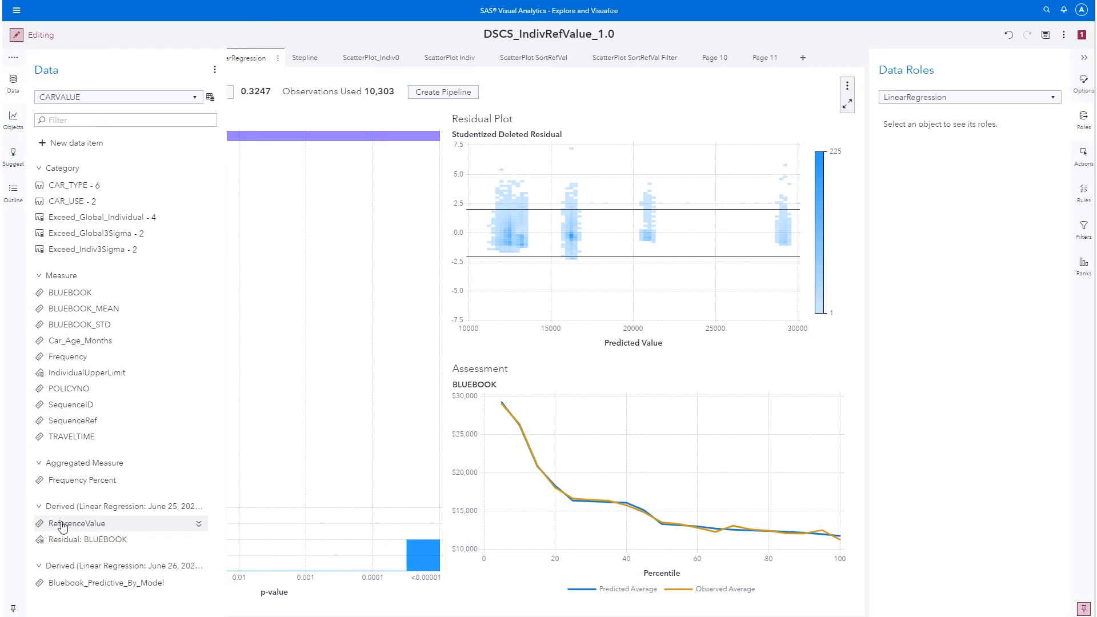
mouse_move(57, 523)
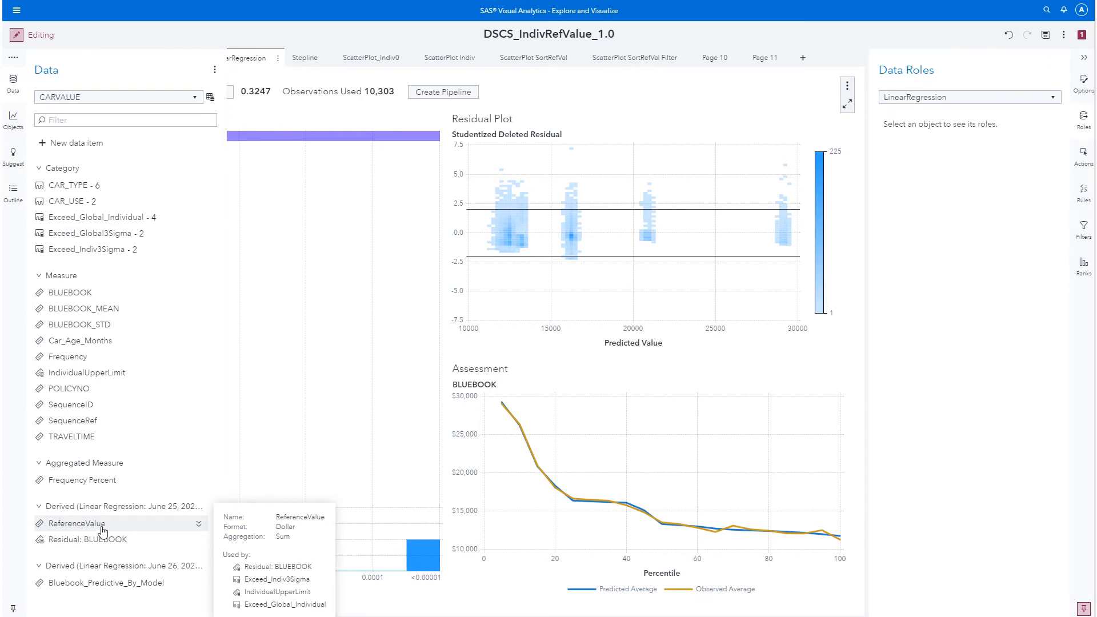
mouse_move(115, 478)
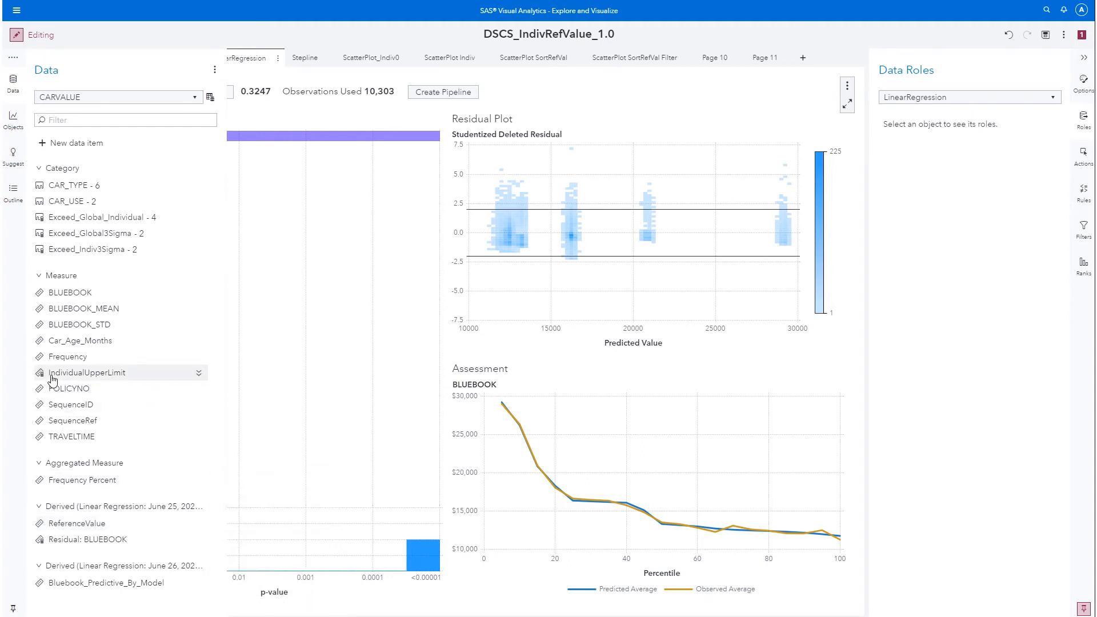
mouse_move(68, 380)
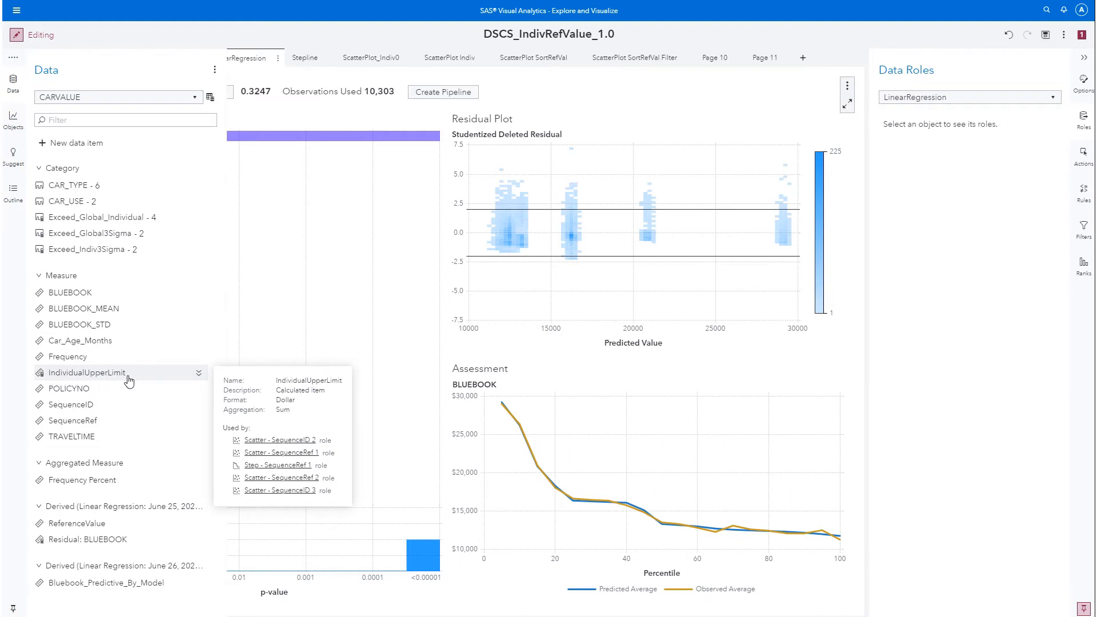
right_click(88, 378)
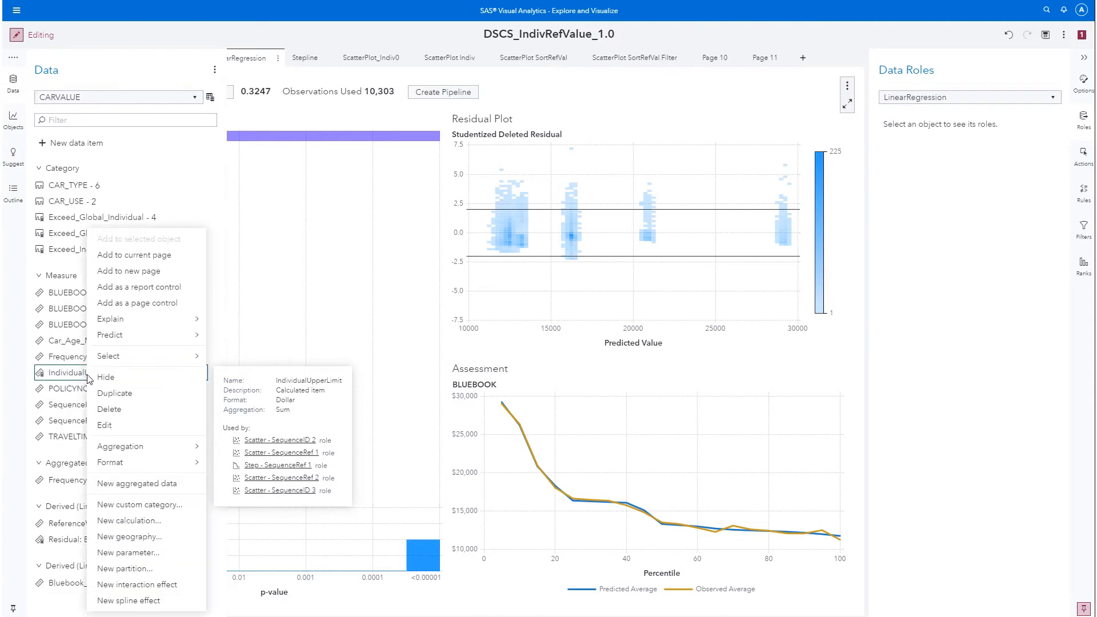
click(114, 429)
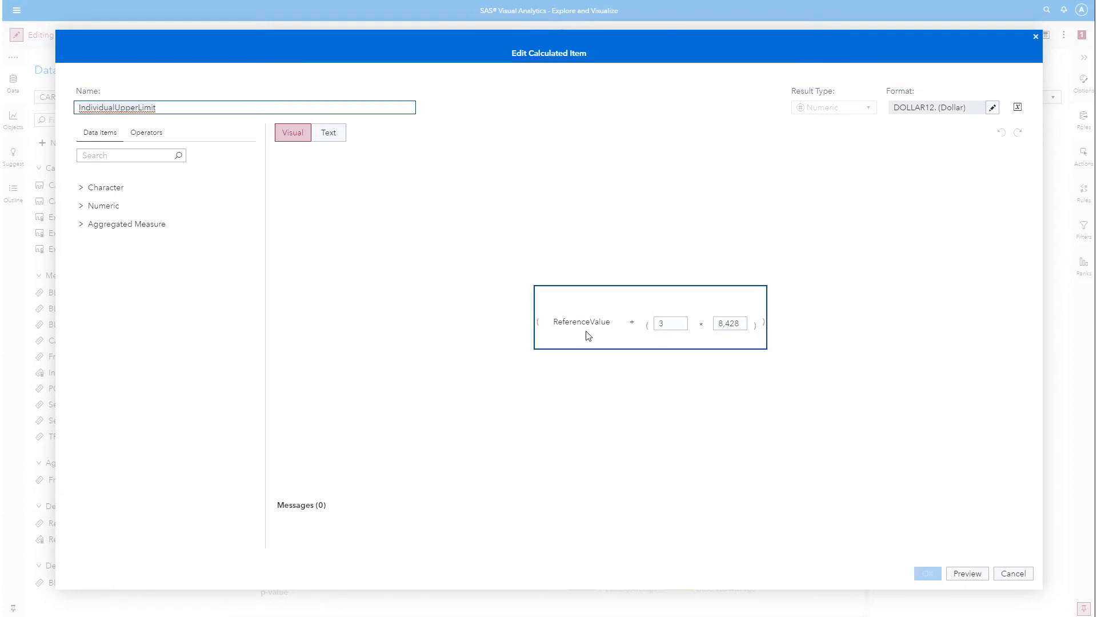
click(662, 325)
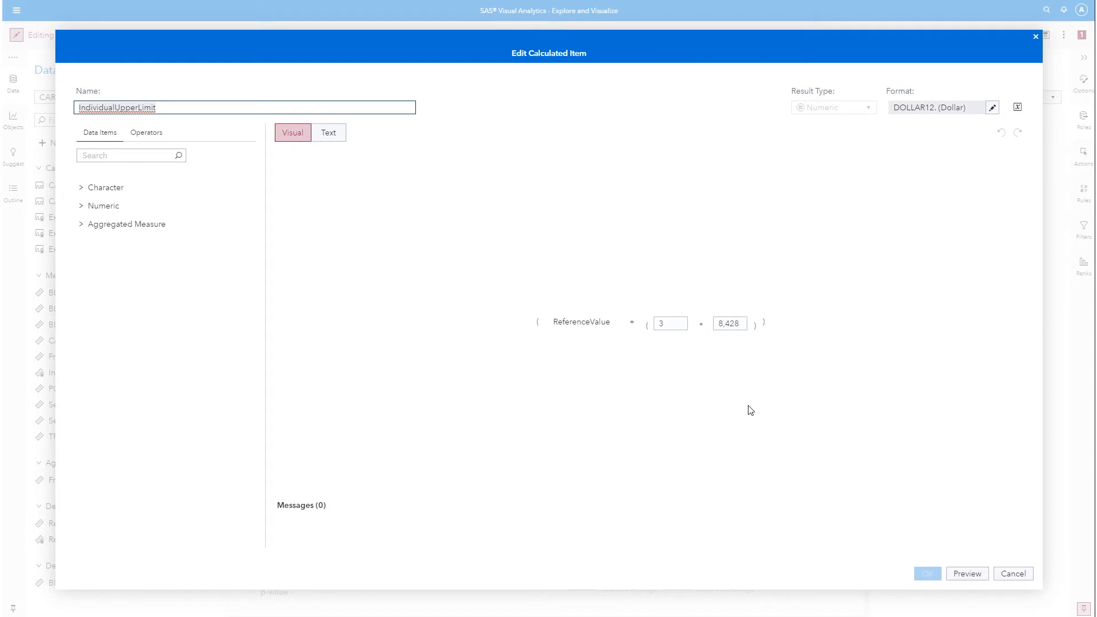
click(1013, 574)
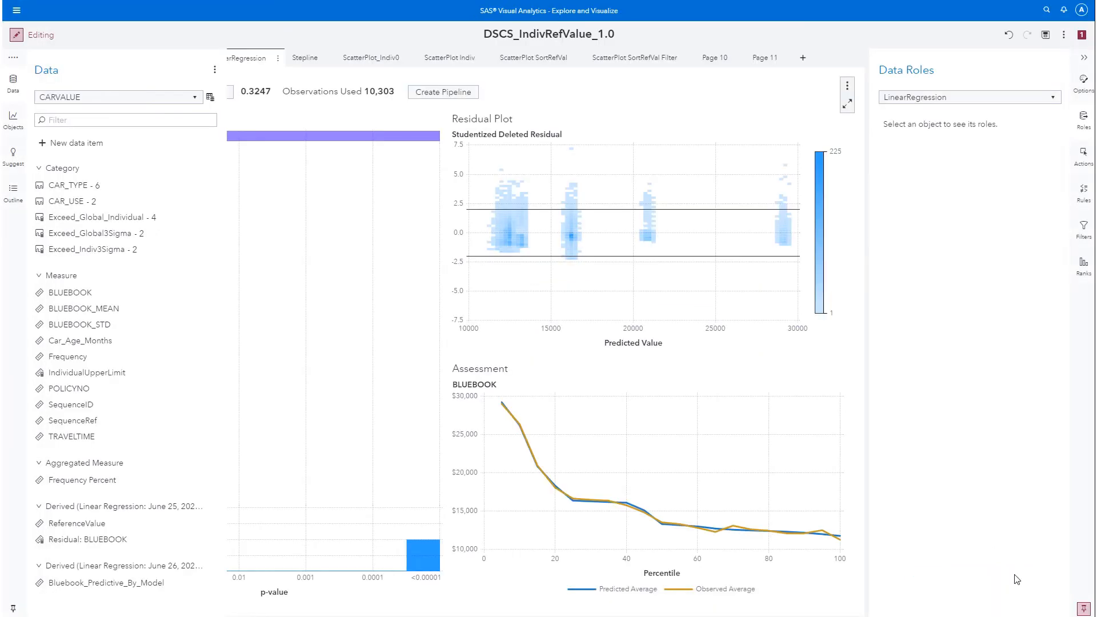
click(621, 94)
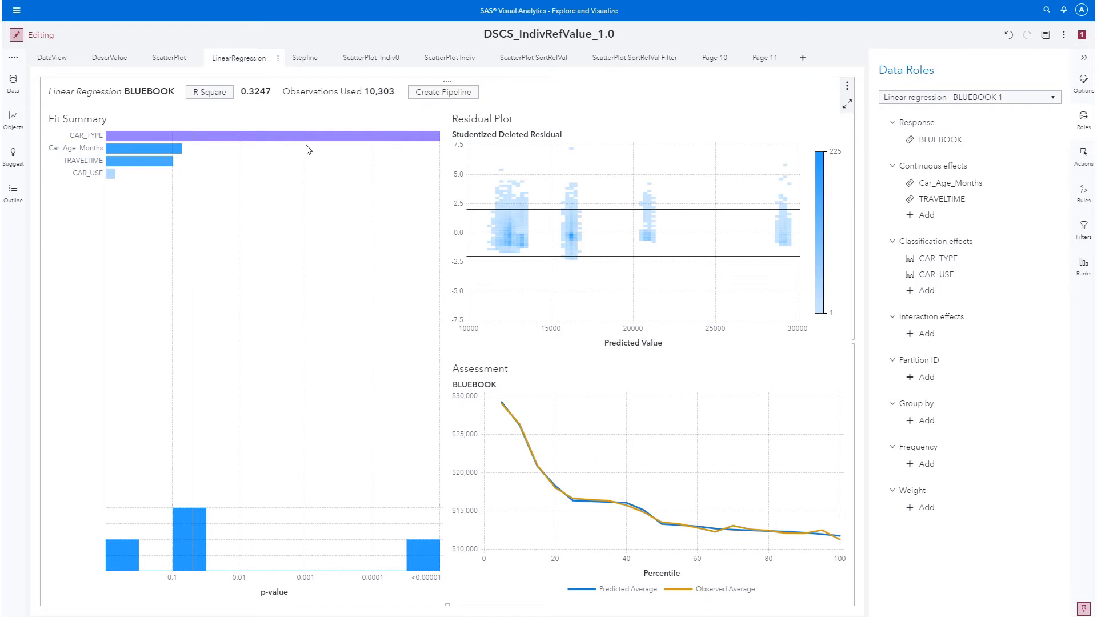
- Review the step plot on the Stepline page, its object type in the object list, and its X and Y axis roles
click(302, 62)
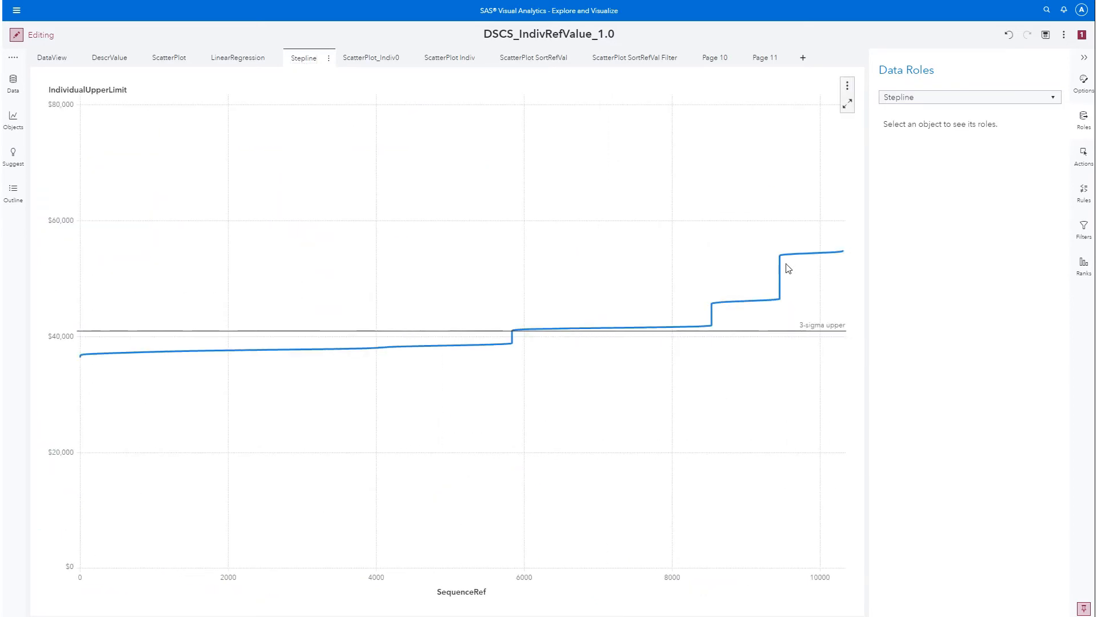
click(13, 121)
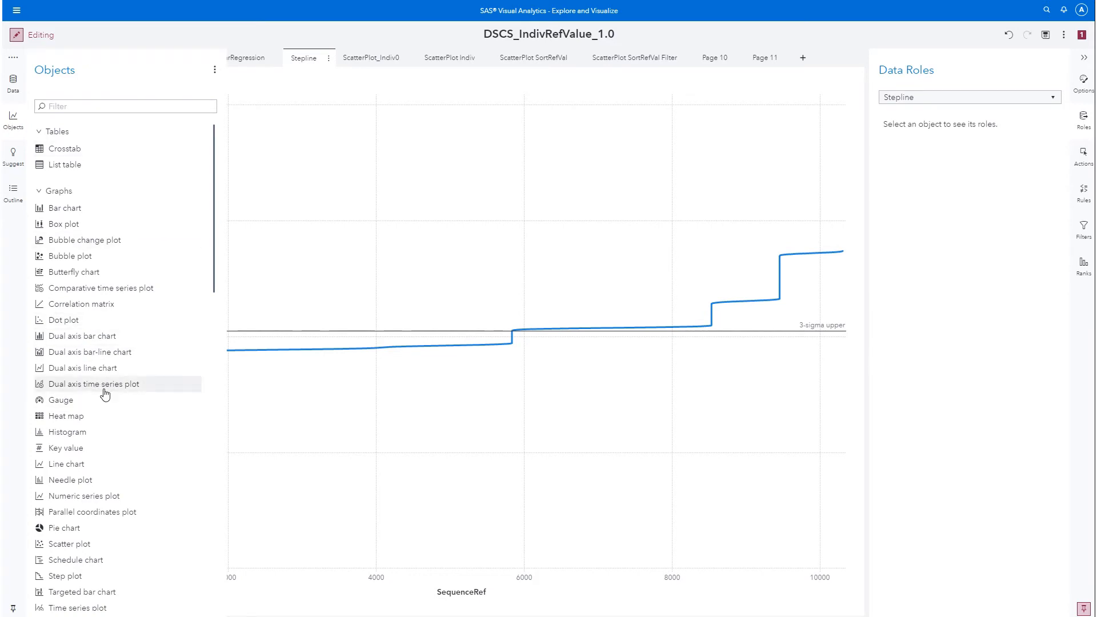
scroll(114, 421, down, 2)
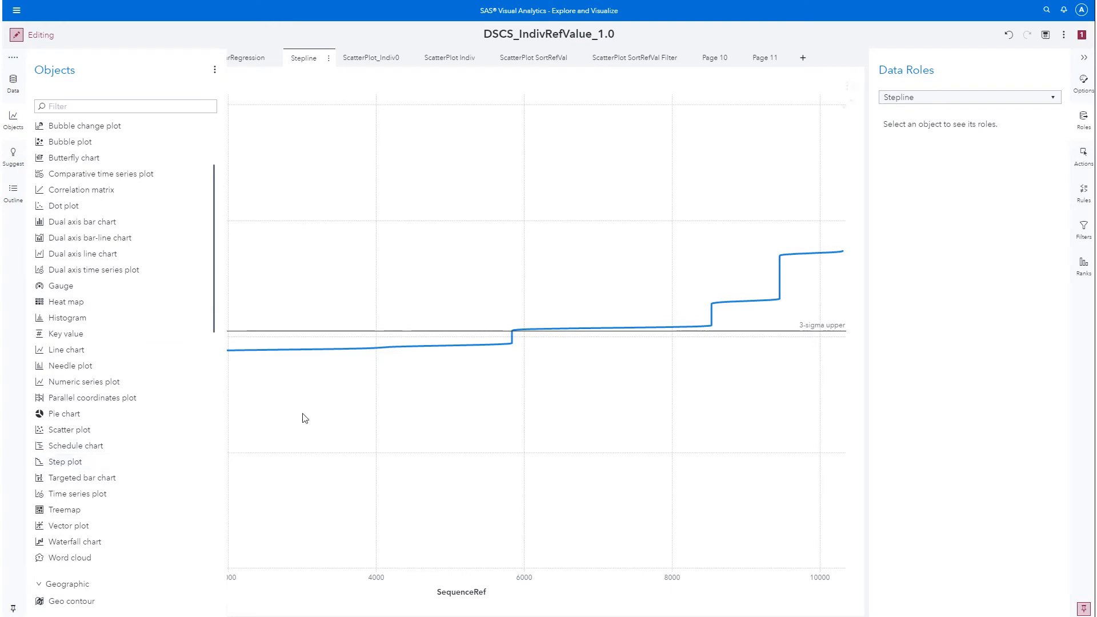
click(318, 399)
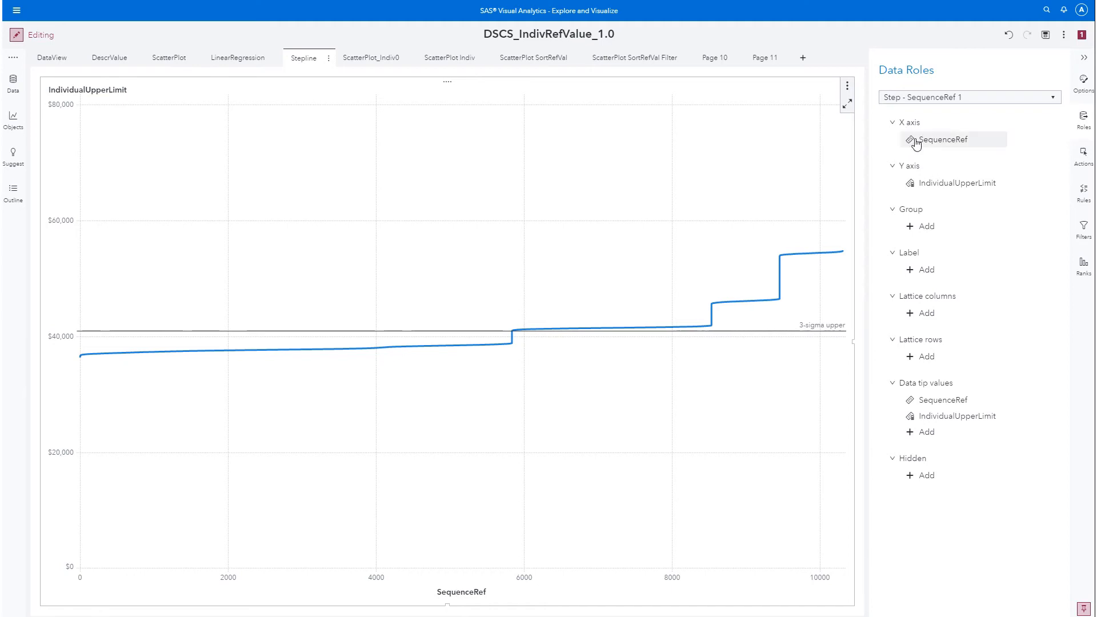
mouse_move(937, 146)
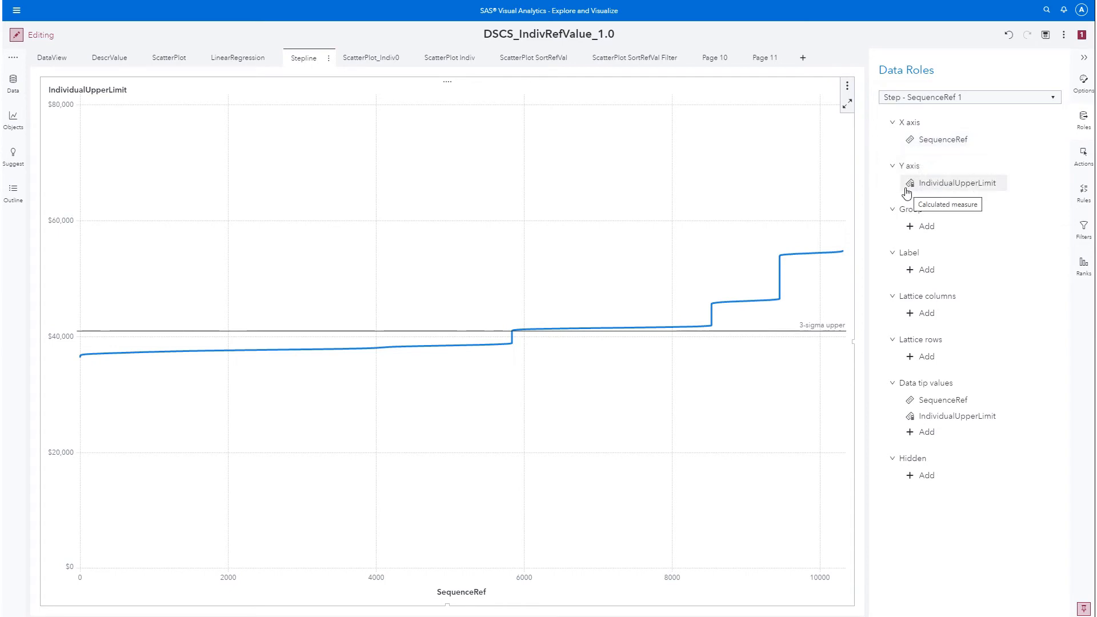
mouse_move(1000, 194)
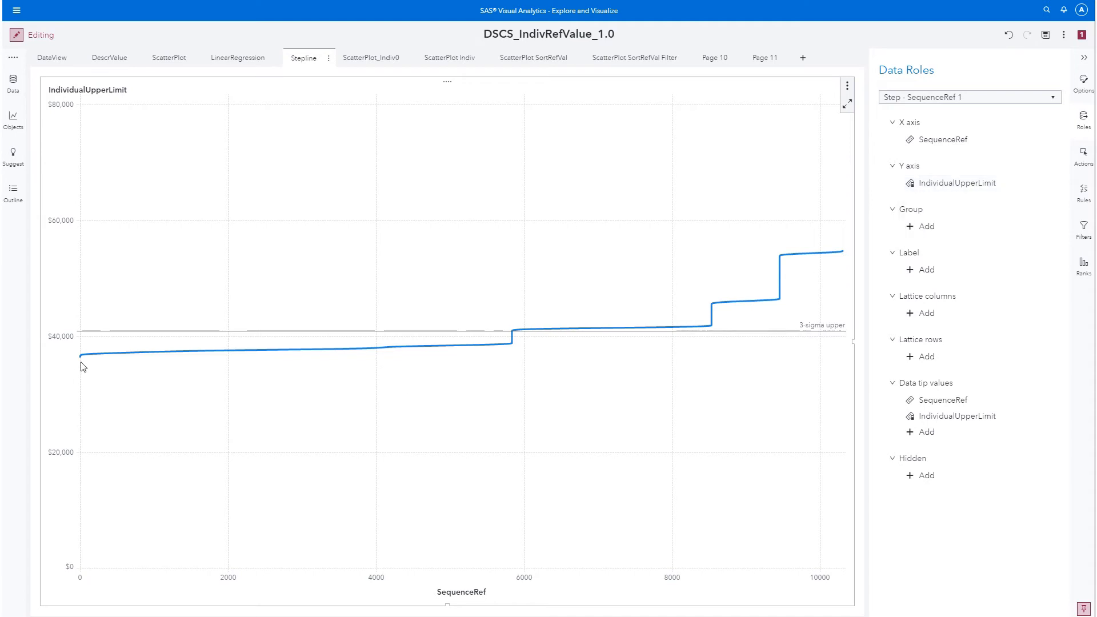
mouse_move(81, 357)
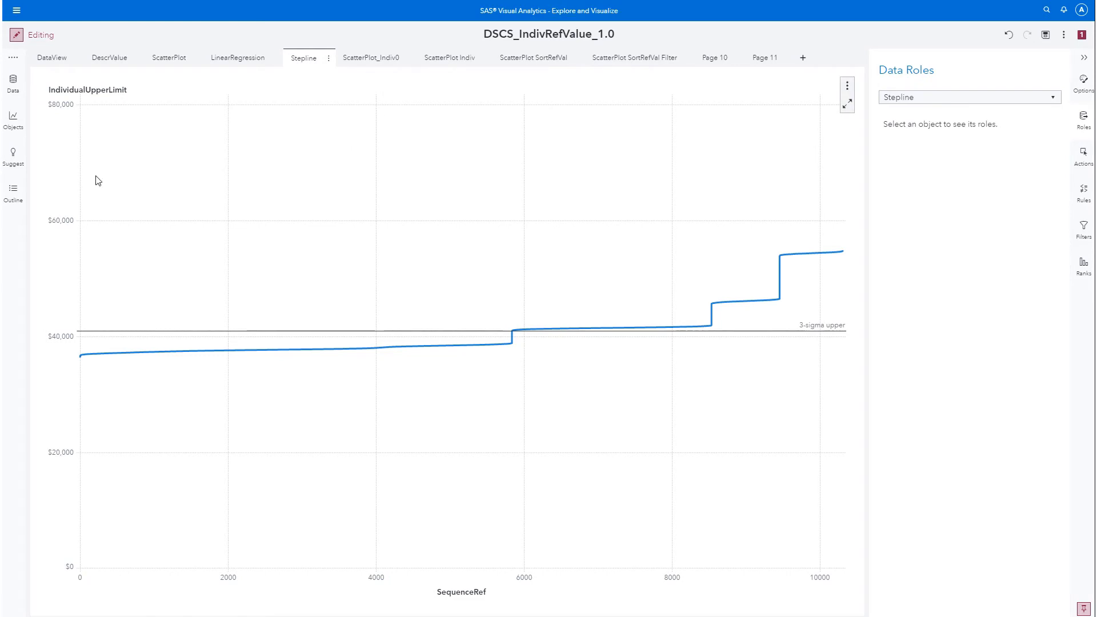
- Examine the IF...ELSE formula of the calculated category Exceed_Indiv3Sigma and the Boolean operators available for it
click(14, 86)
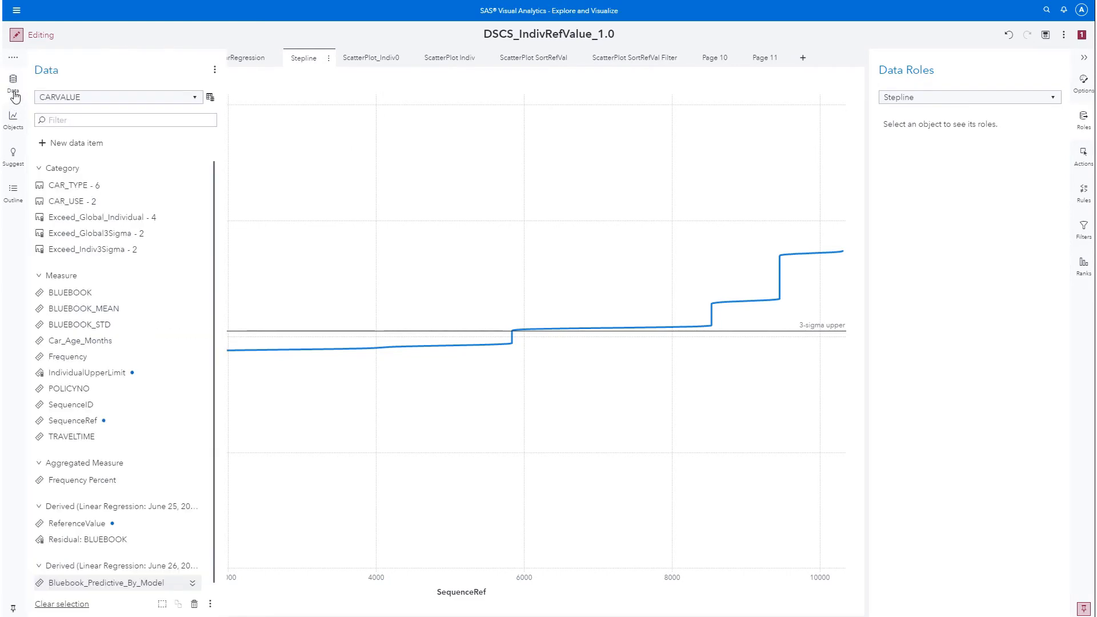
mouse_move(89, 251)
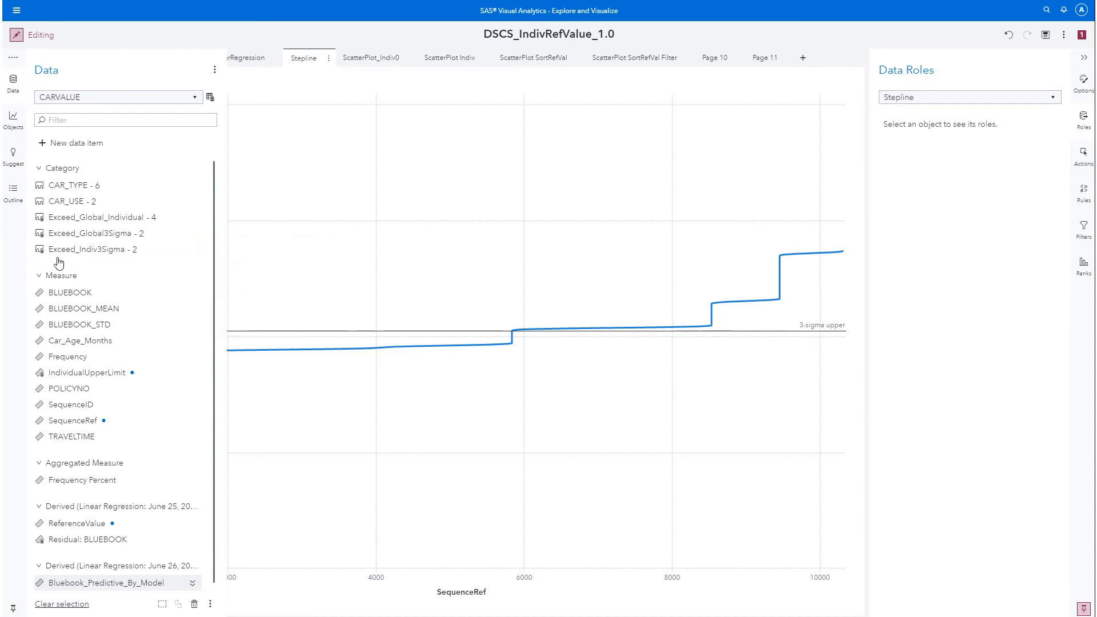
right_click(104, 253)
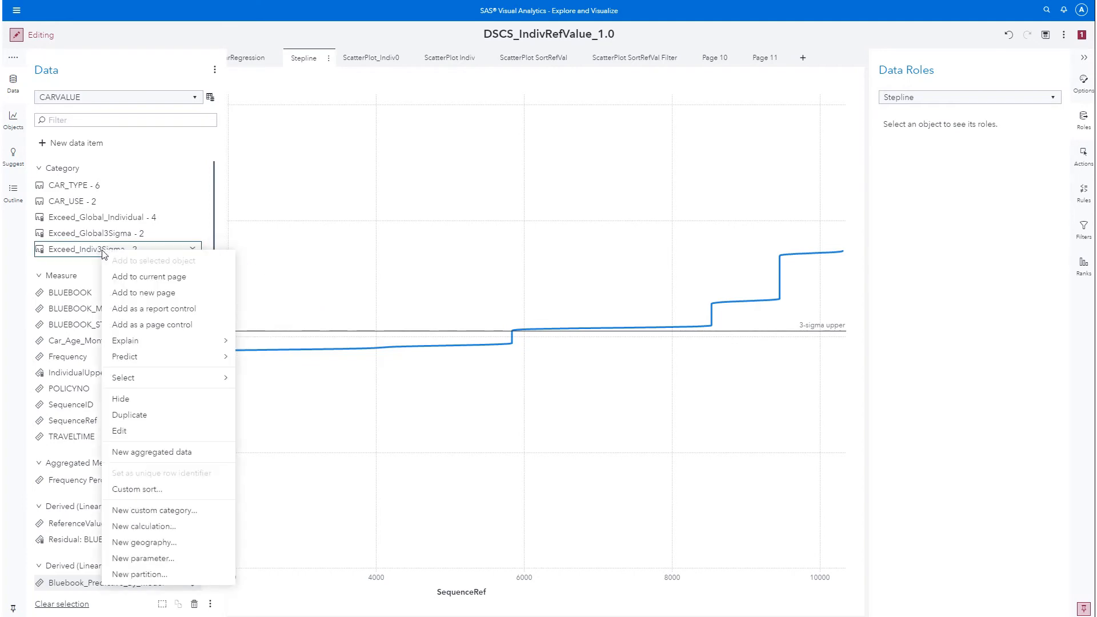
click(120, 431)
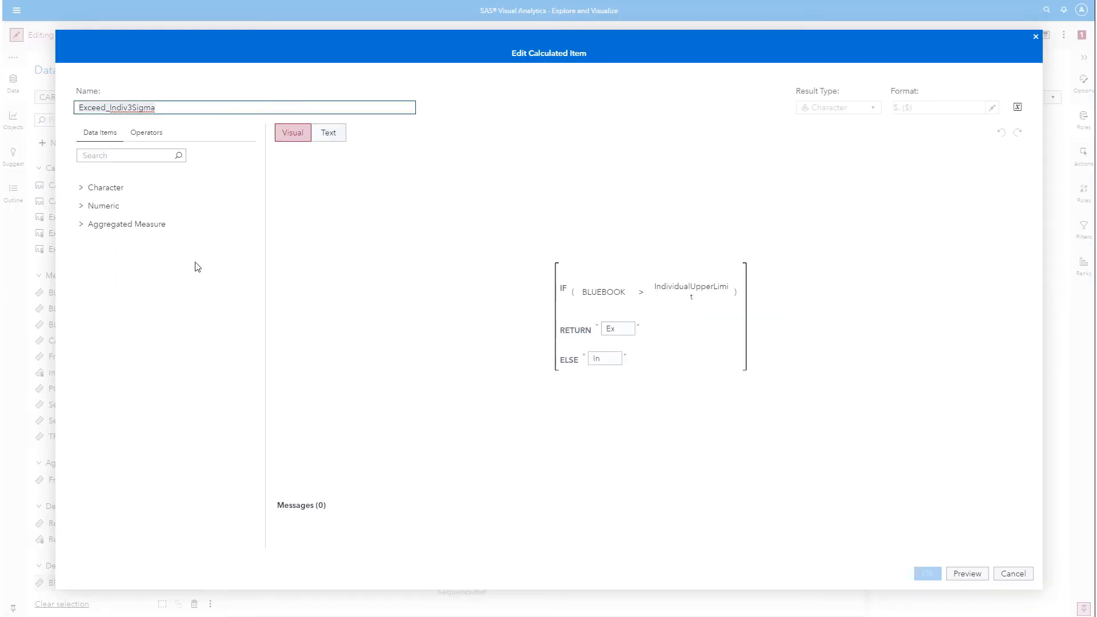
click(143, 134)
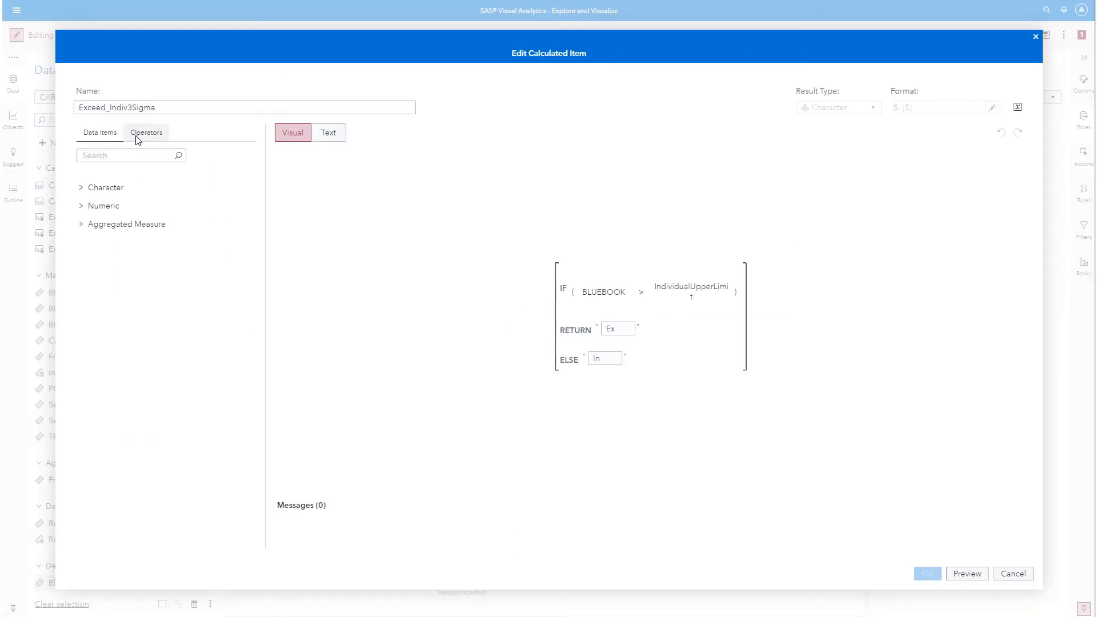
click(81, 211)
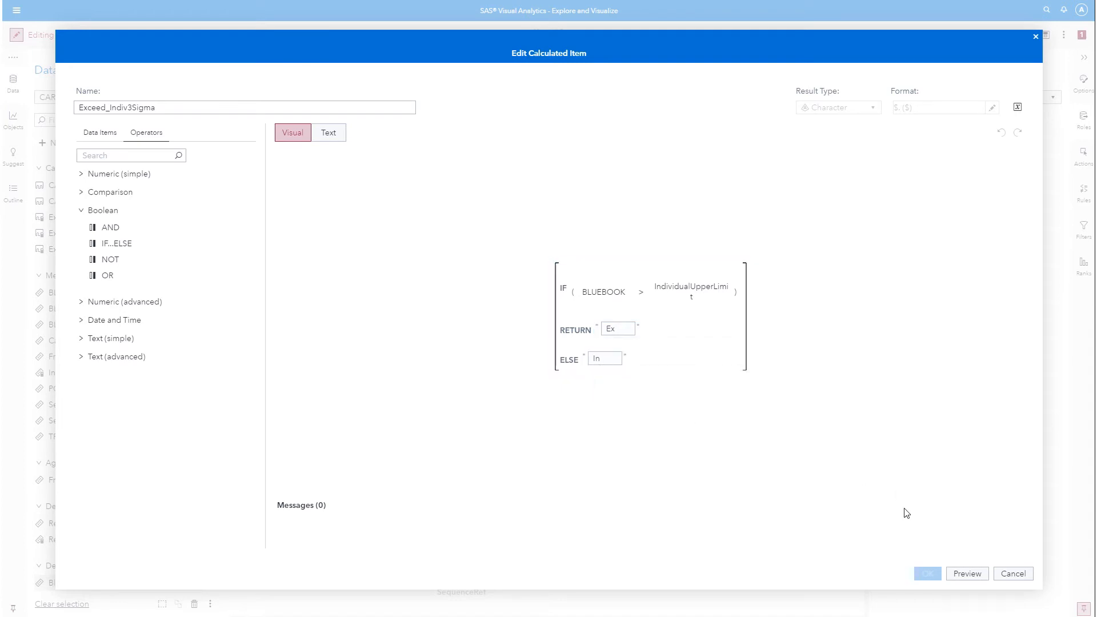
click(1012, 573)
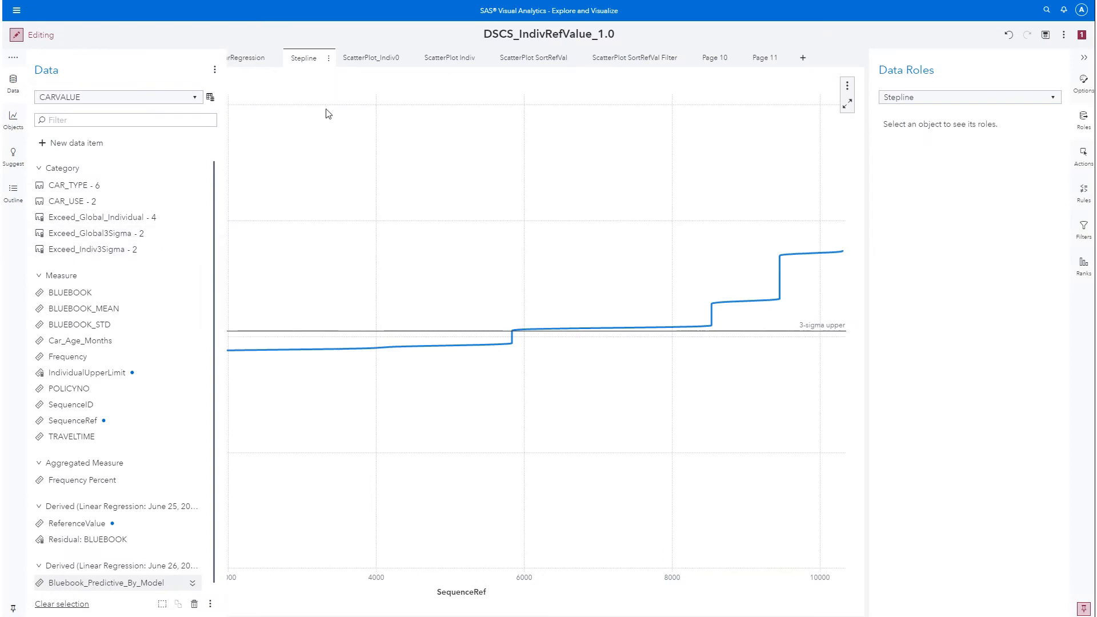
click(256, 29)
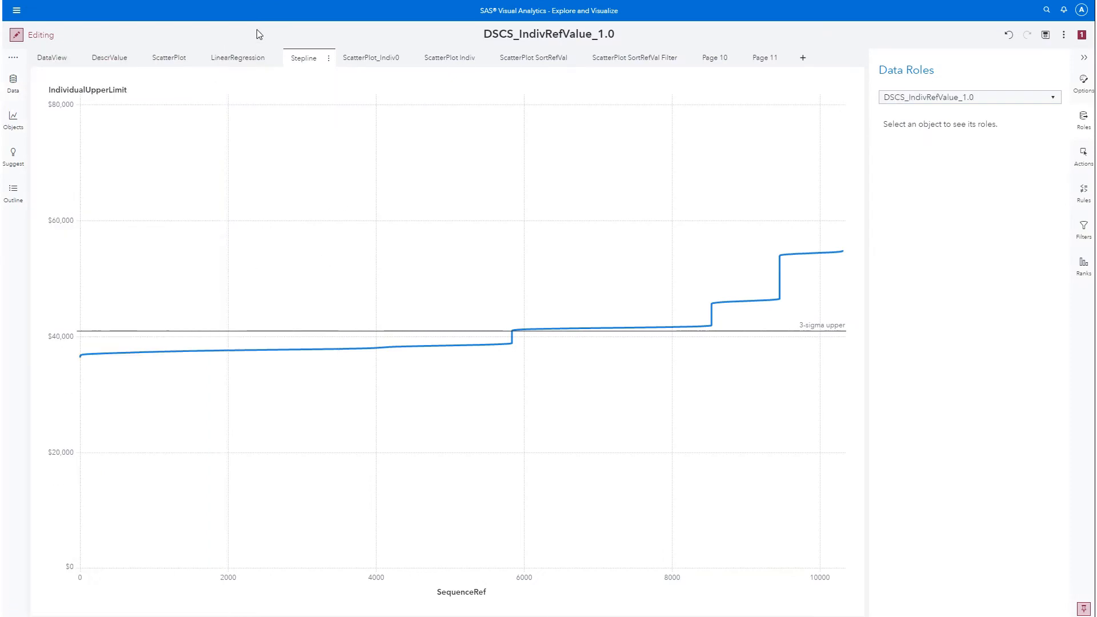
- Duplicate the ScatterPlot page of the report
click(165, 61)
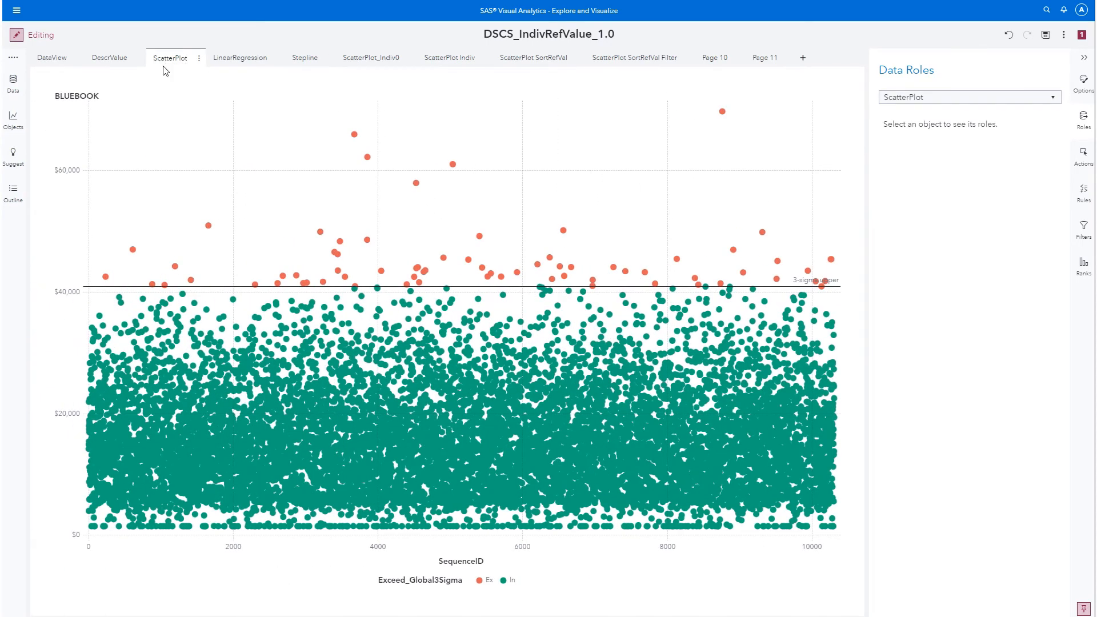
click(199, 59)
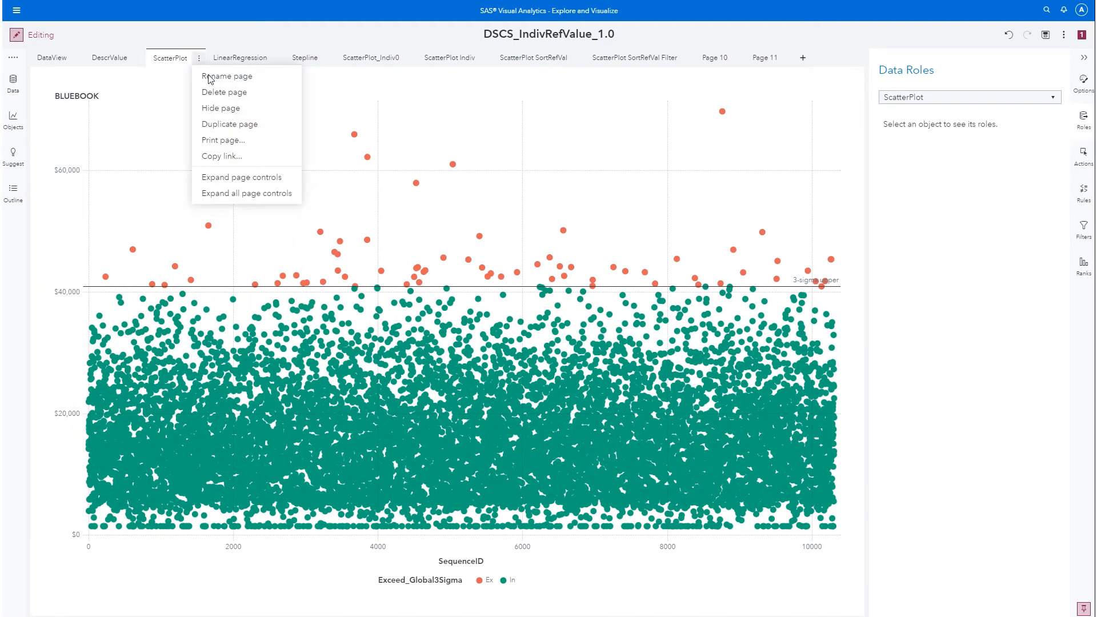
click(226, 126)
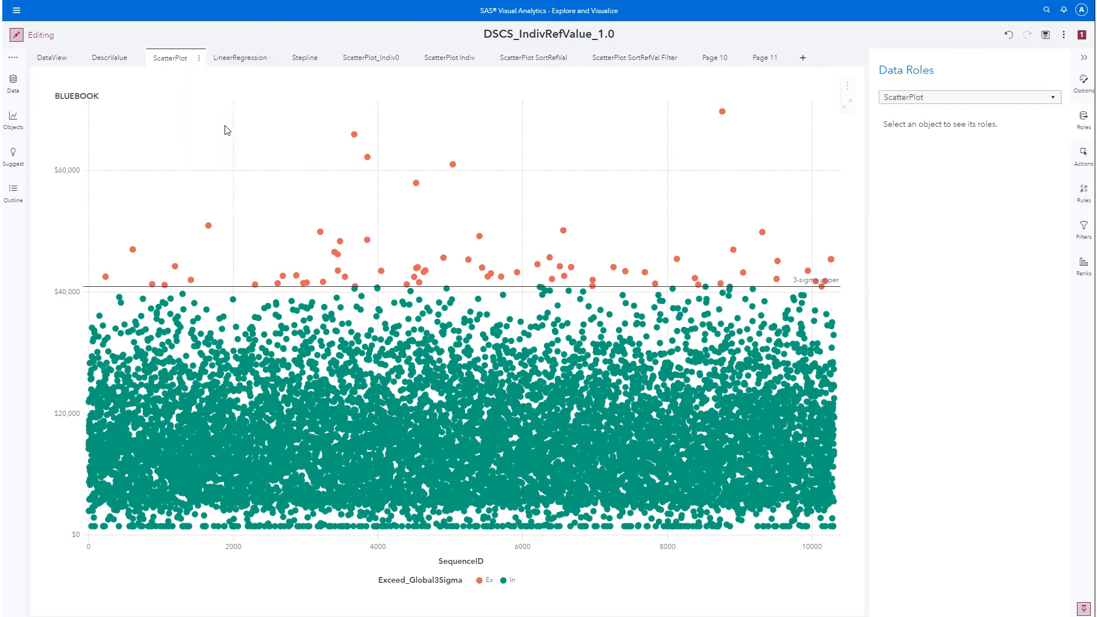
- On the duplicated page ScatterPlot (1), replace the scatter plot's color role Exceed_Global3Sigma with Exceed_Indiv3Sigma
click(820, 60)
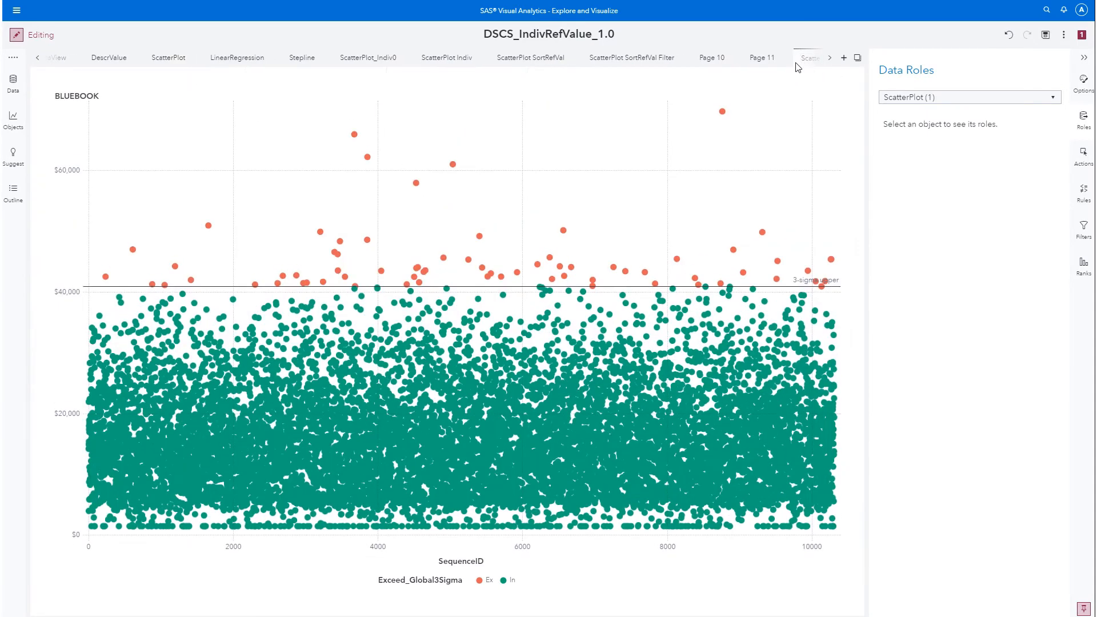
click(723, 186)
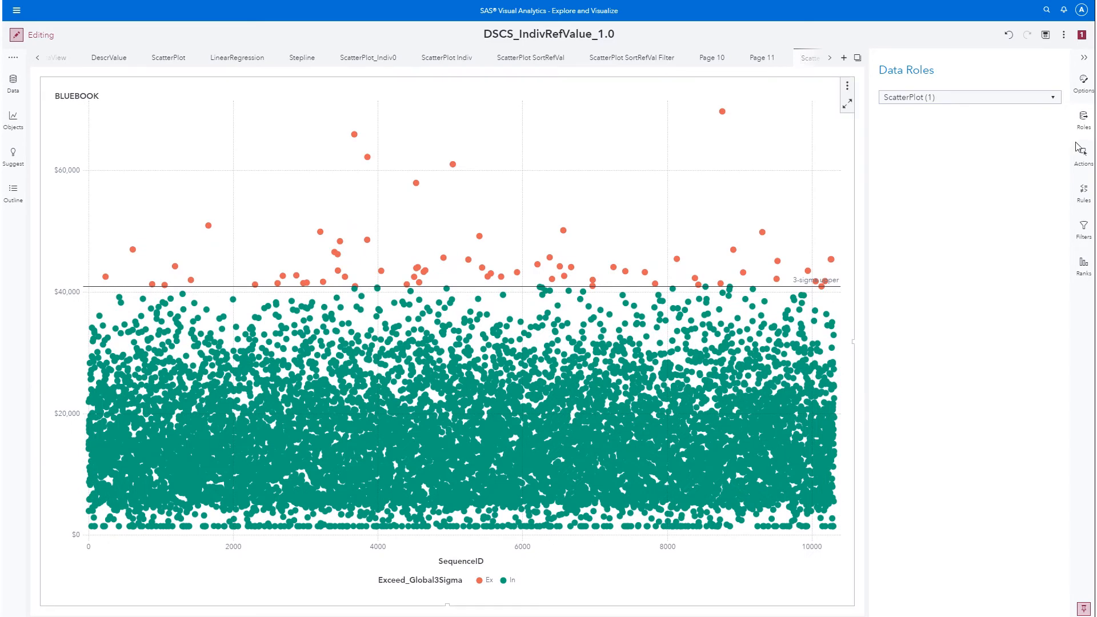
click(1085, 136)
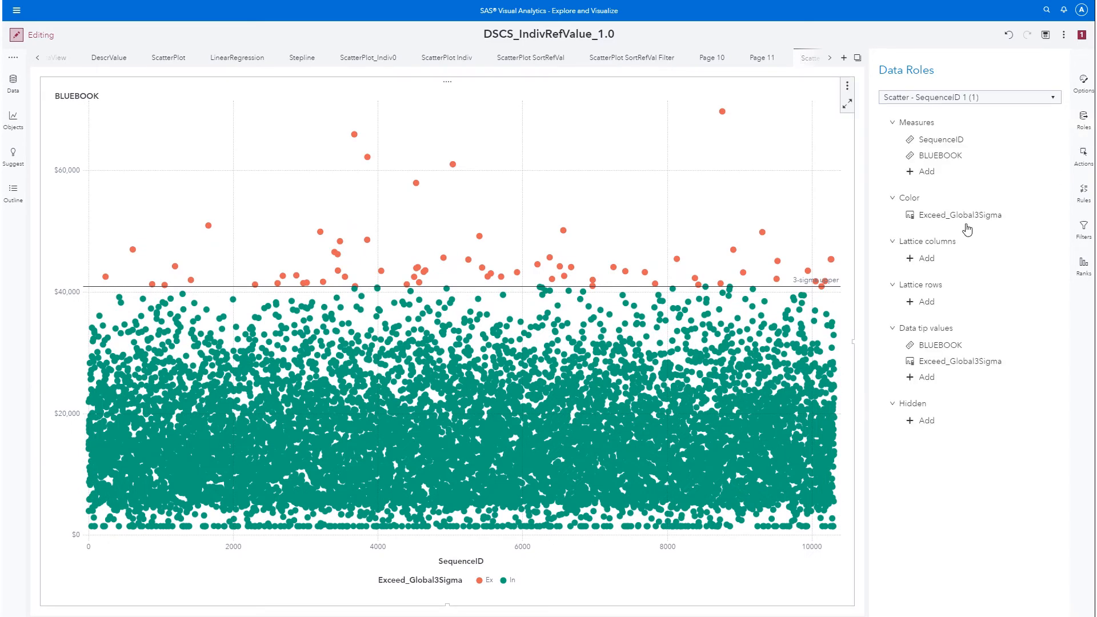
click(1082, 125)
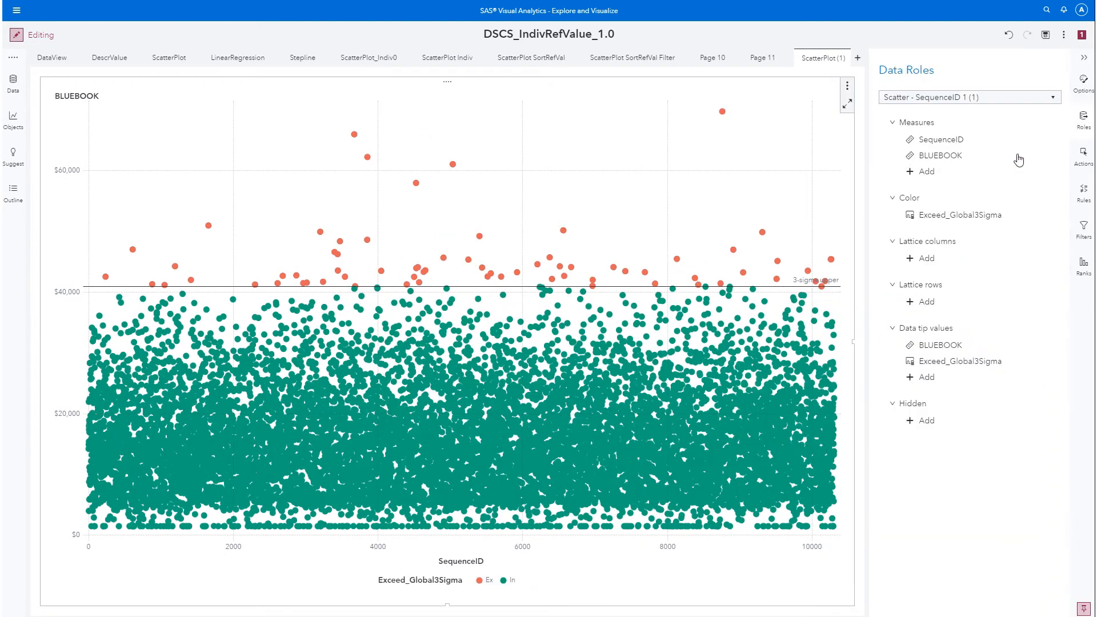
mouse_move(925, 221)
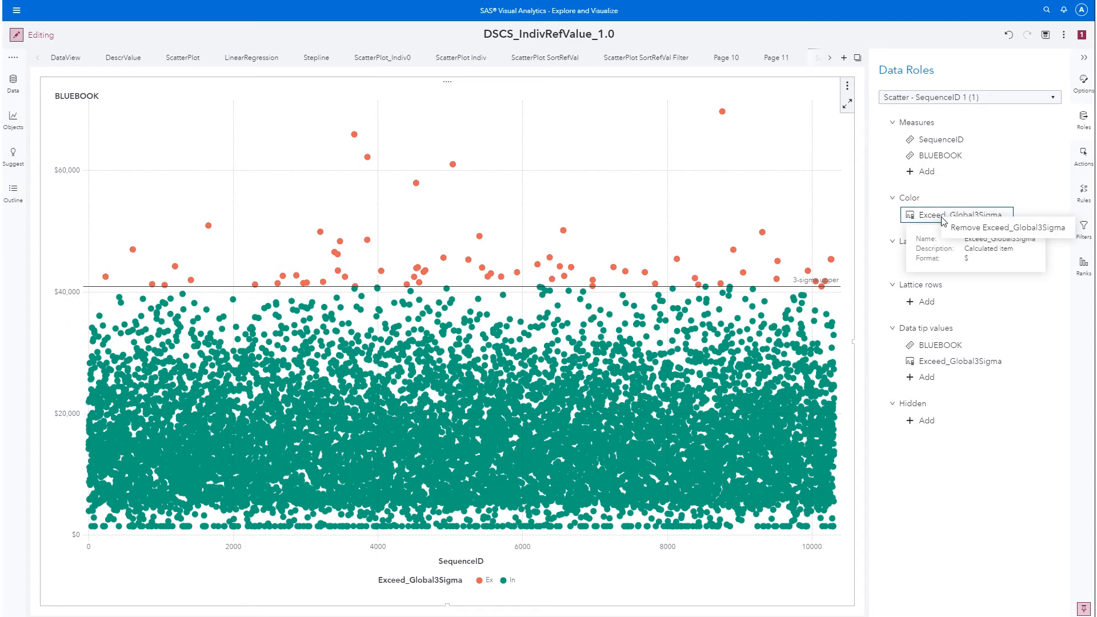
key(Delete)
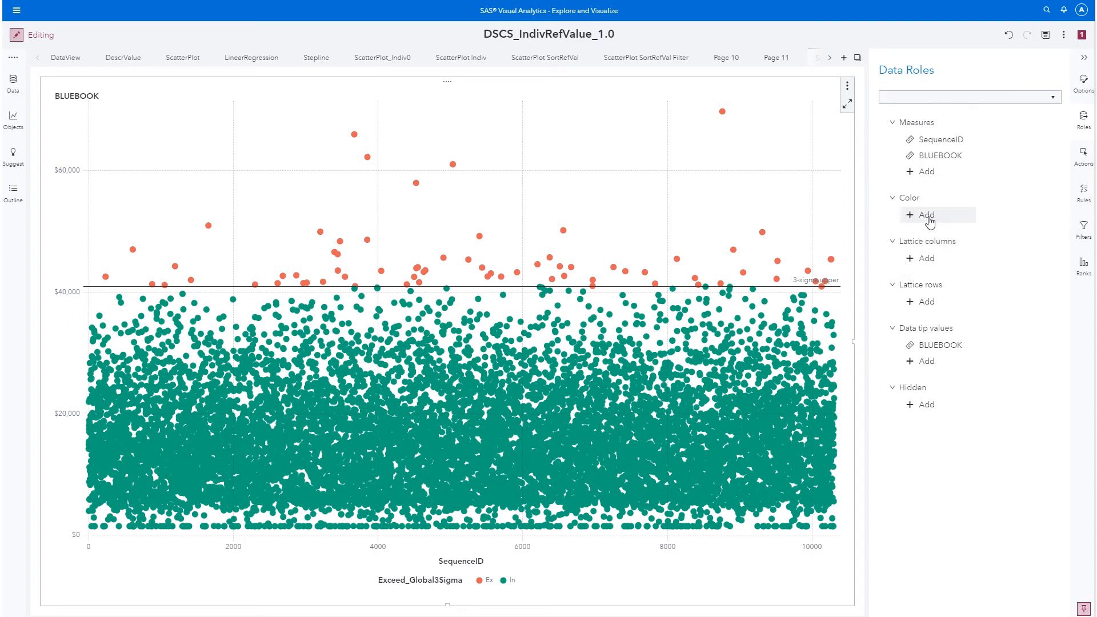
click(931, 221)
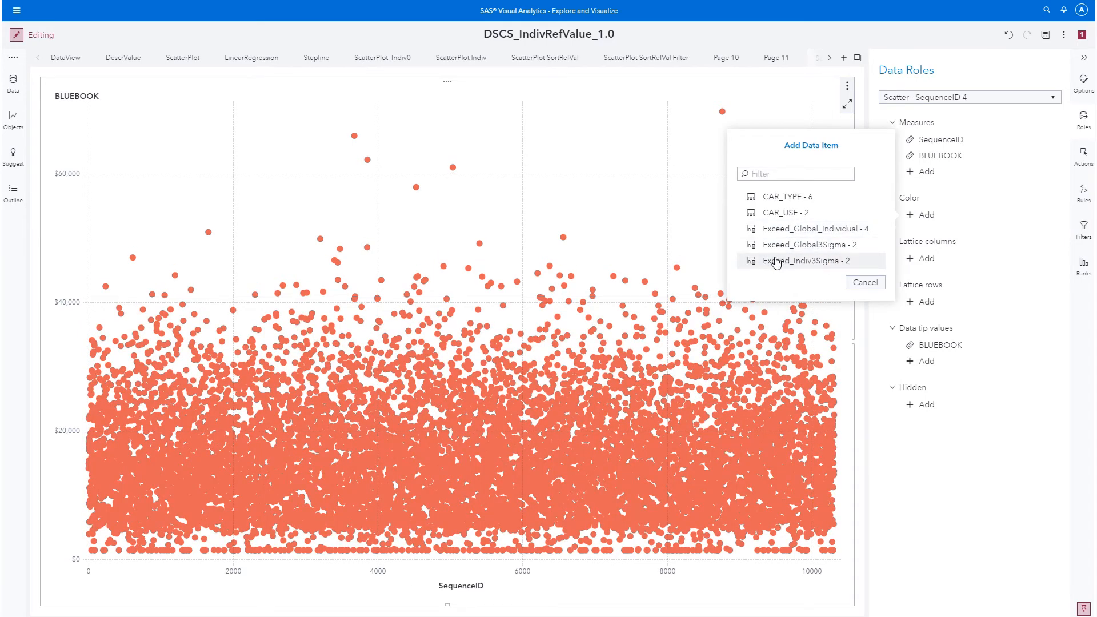
click(856, 264)
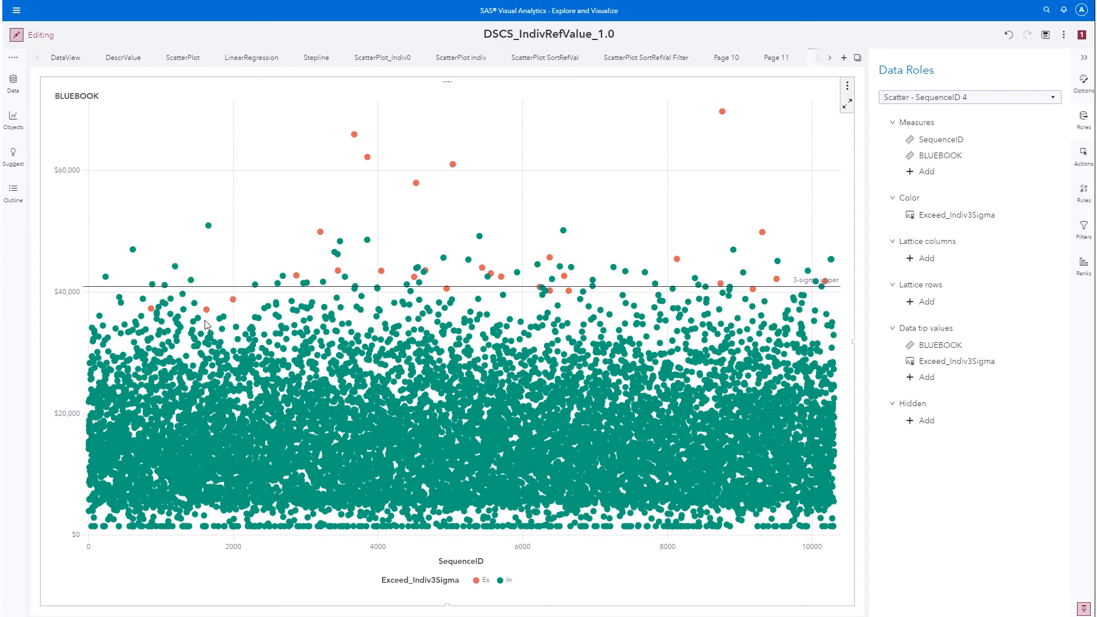
- Add IndividualUpperLimit to the scatter plot's data tip values between BLUEBOOK and Exceed_Indiv3Sigma, and inspect the data tips of individual points
mouse_move(232, 300)
mouse_move(370, 246)
click(922, 378)
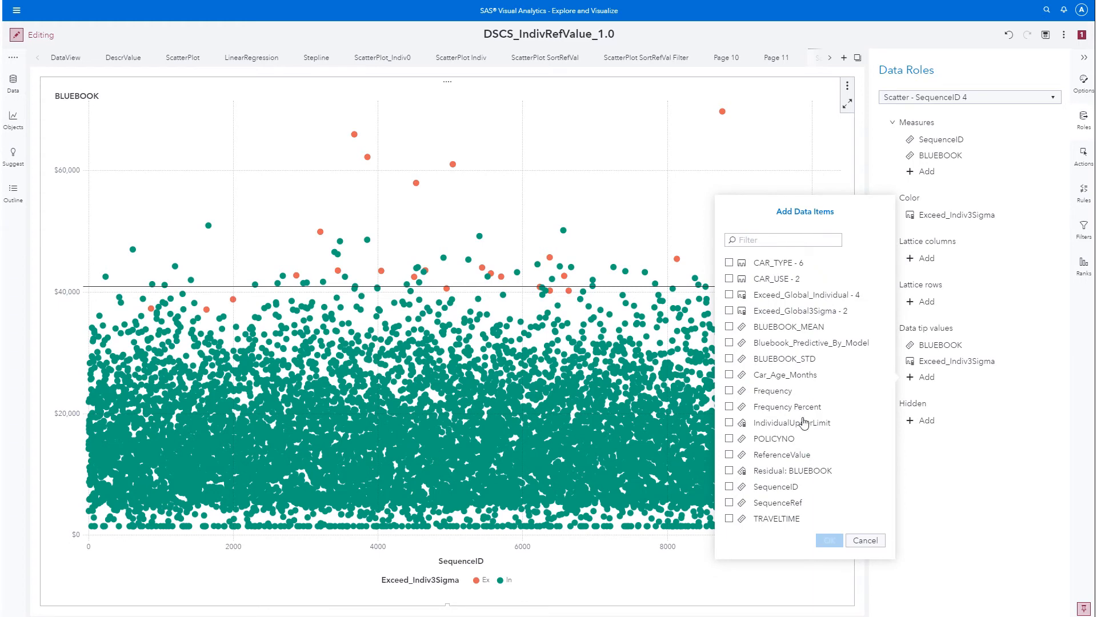
click(729, 422)
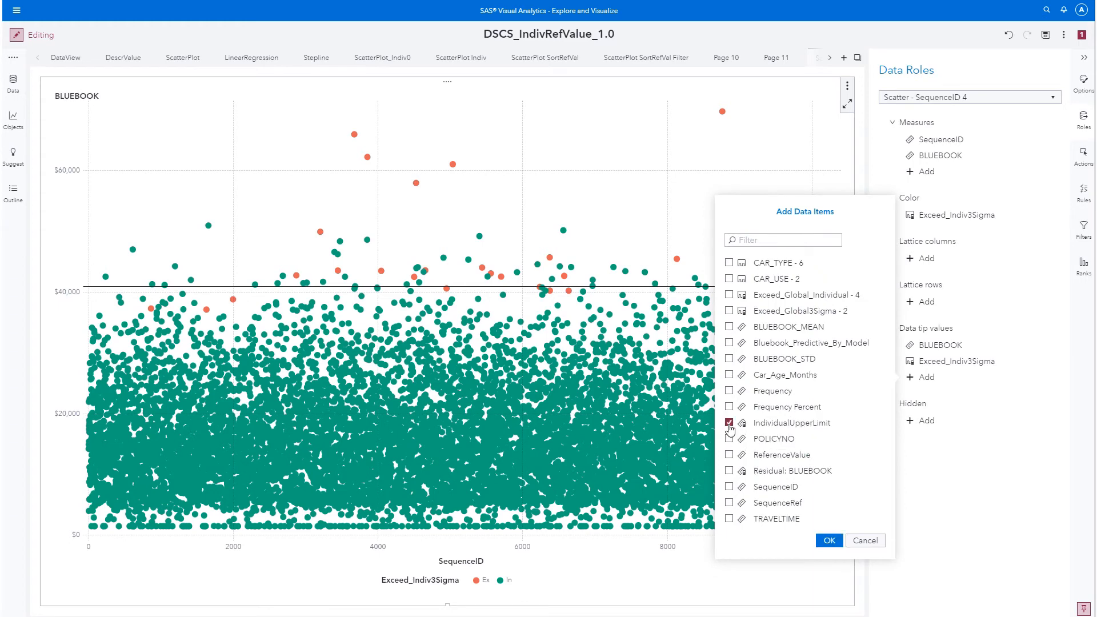
click(828, 540)
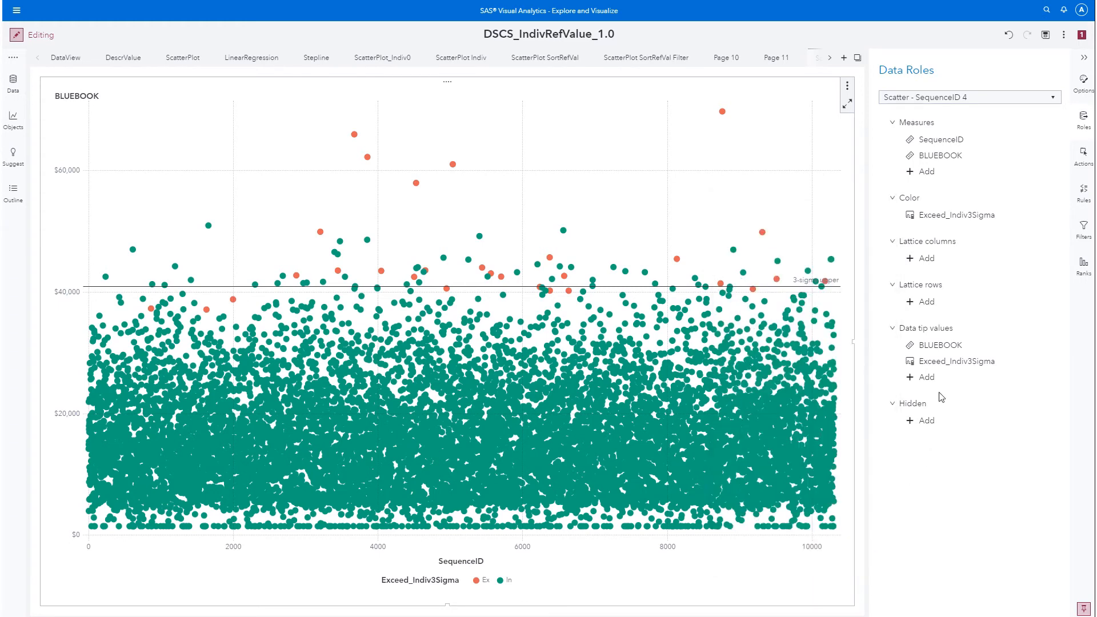
drag(929, 378, 929, 356)
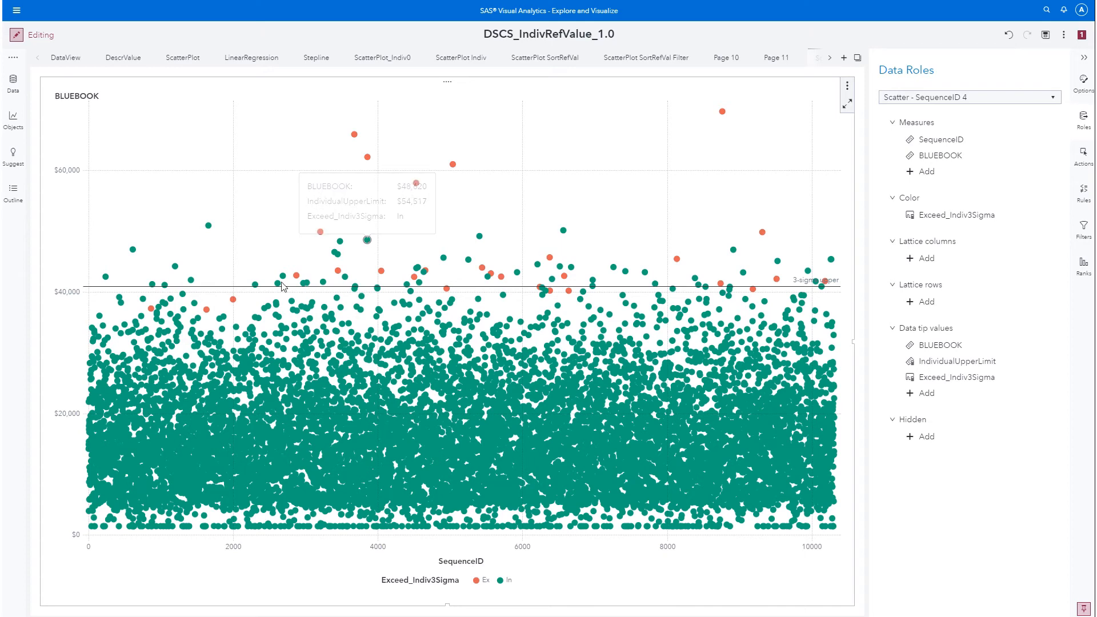
mouse_move(234, 301)
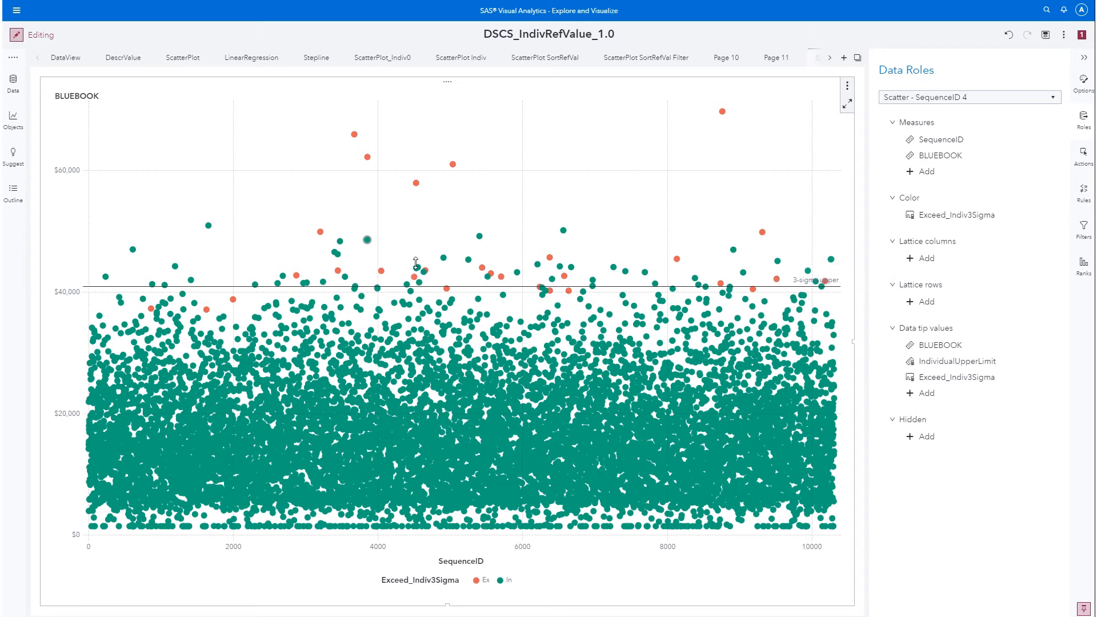
- From the ScatterPlot_Indiv0 page, open the calculated item Exceed_Global_Individual for editing and examine its formula
click(313, 59)
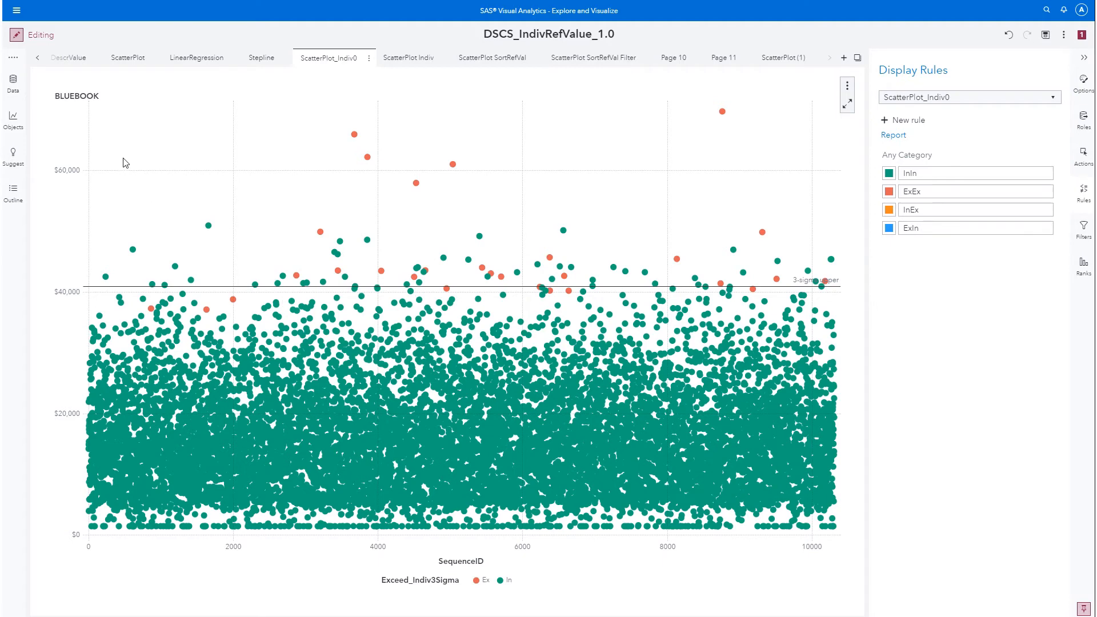
click(13, 86)
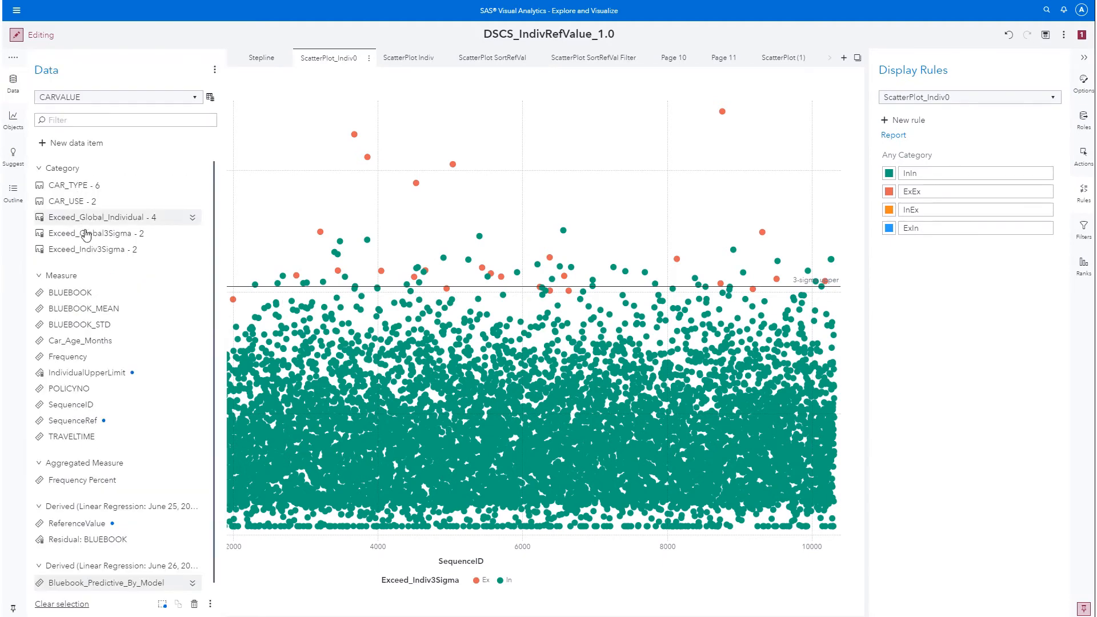
mouse_move(122, 224)
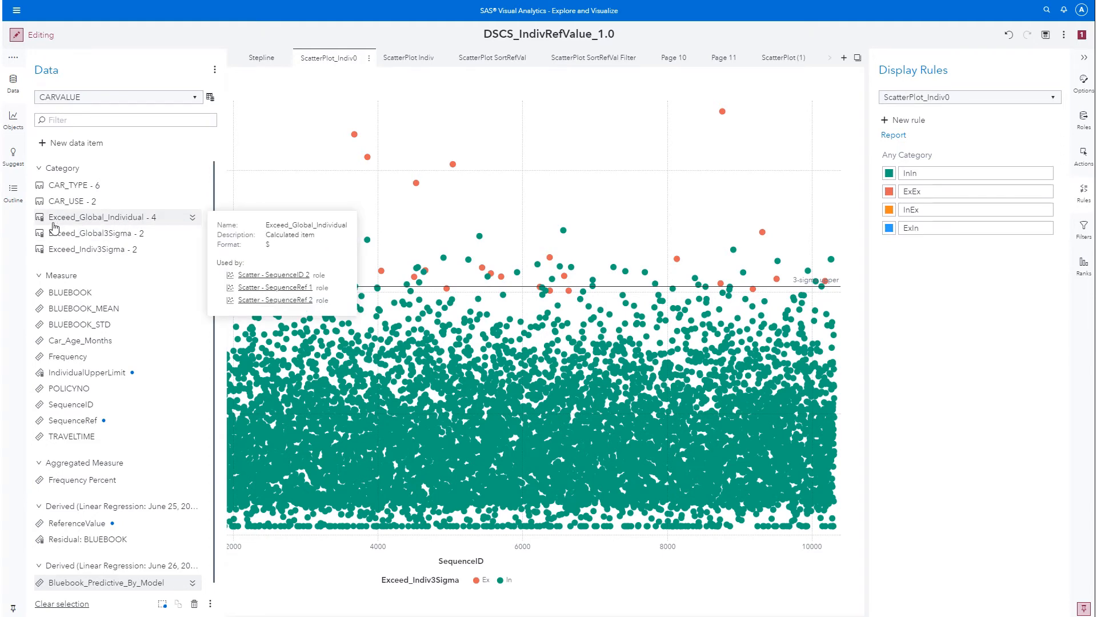
right_click(122, 219)
click(165, 416)
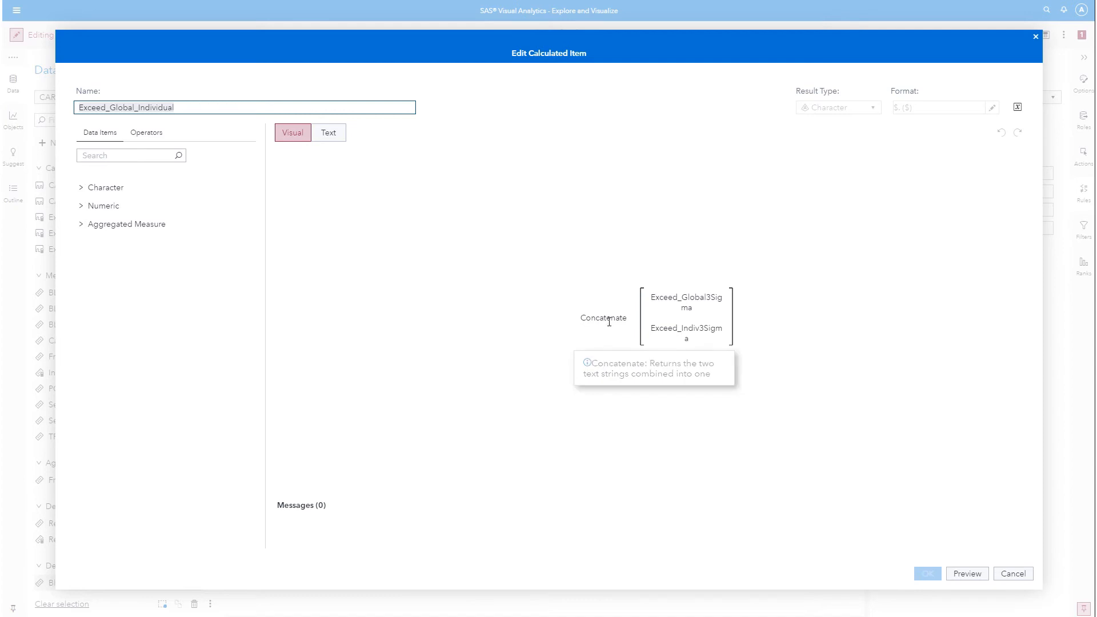
- Locate the Concatenate operator among the simple text operators and by searching the operators for "concat"
click(145, 137)
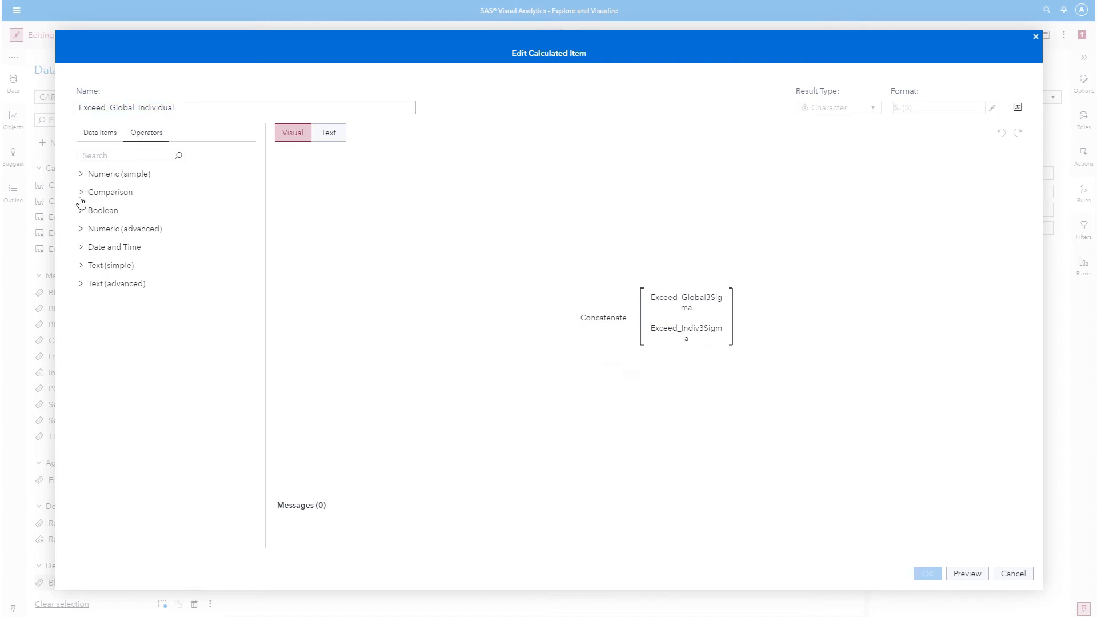
click(81, 266)
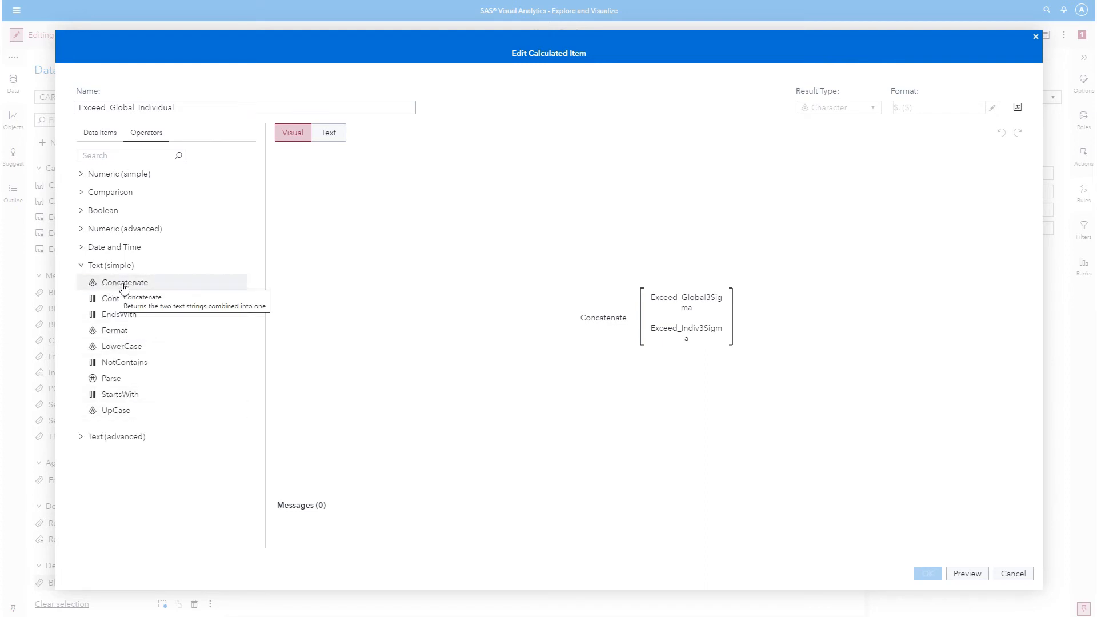
click(106, 155)
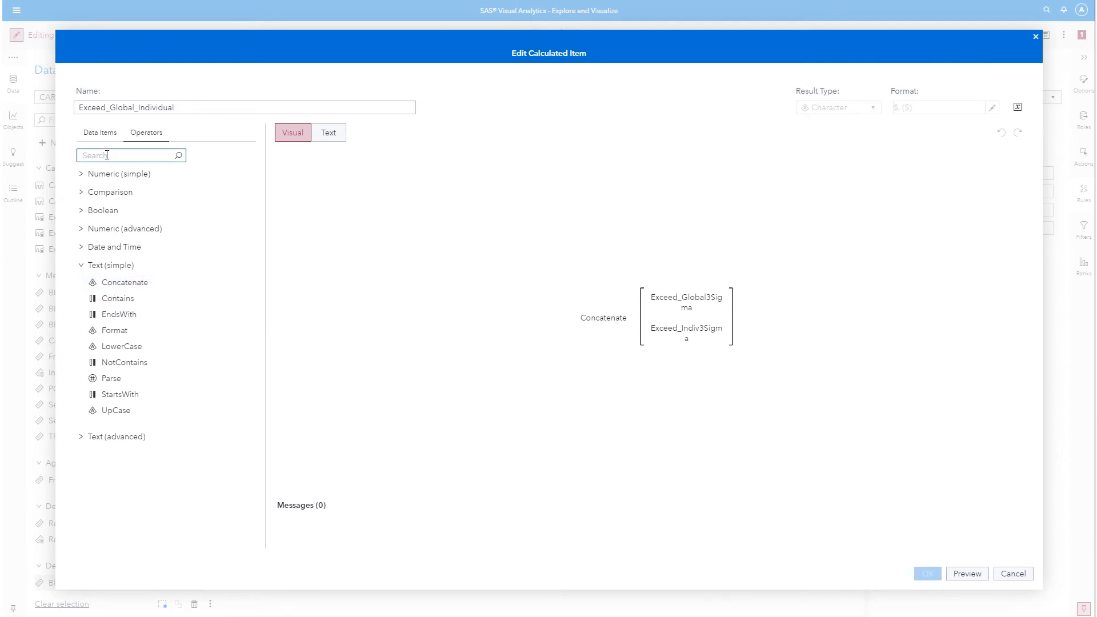
text(con)
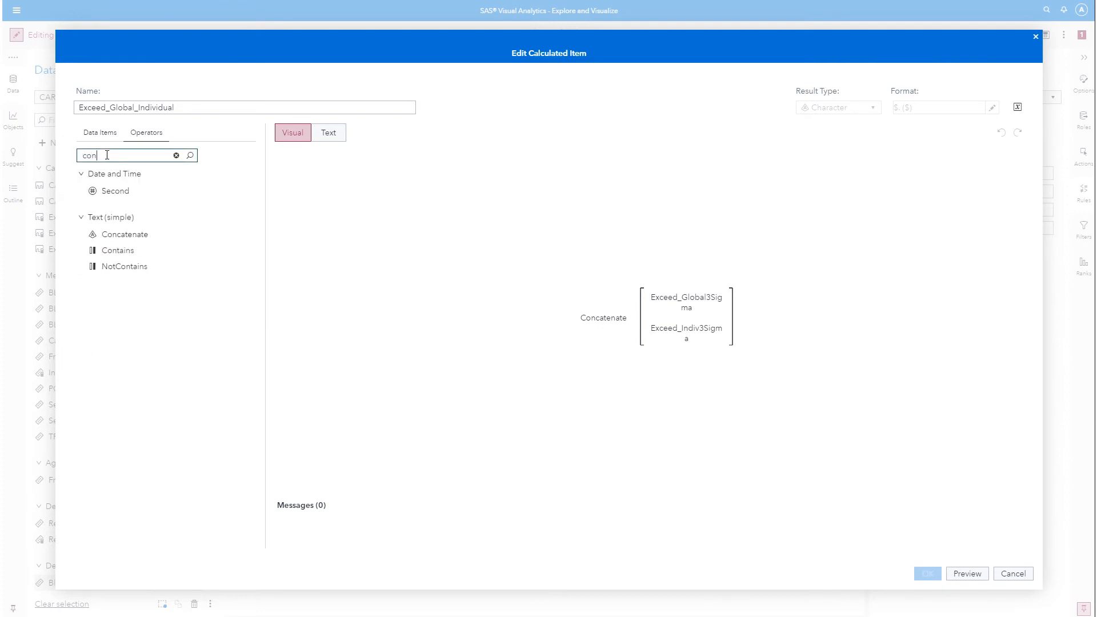
text(cat)
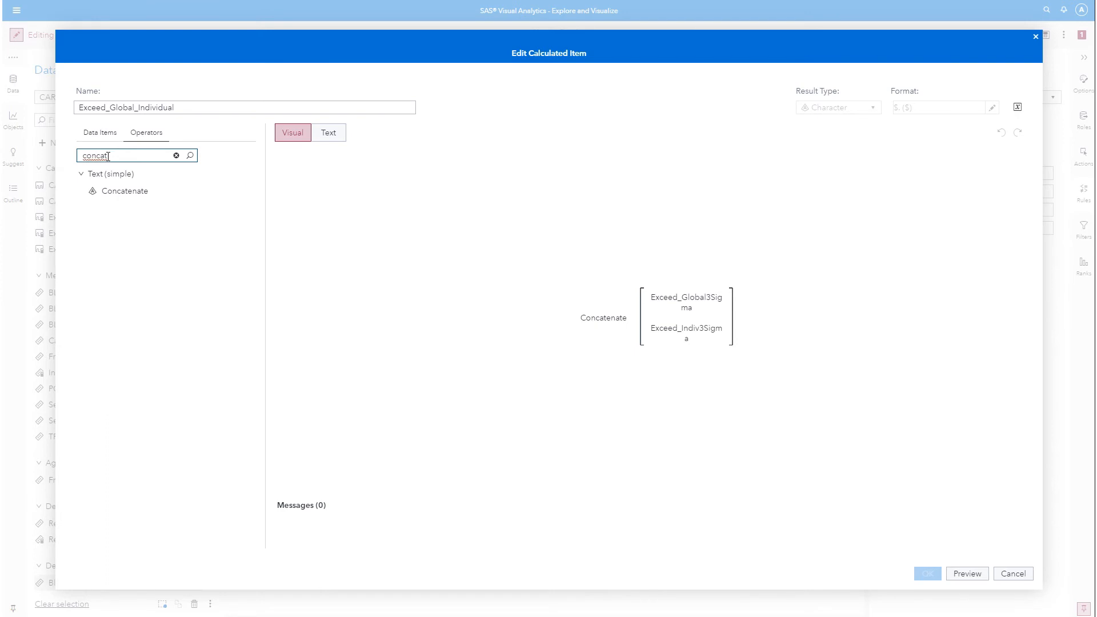
click(121, 198)
drag(131, 197, 522, 334)
- Preview the result of the Exceed_Global_Individual expression and leave the calculated item without changing it
click(966, 574)
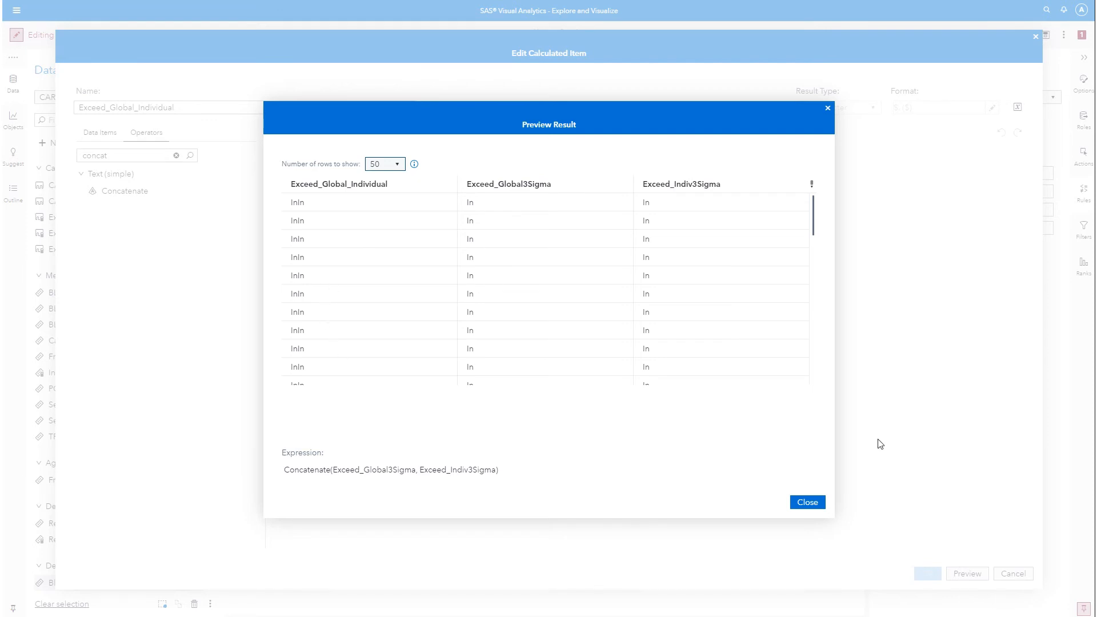
click(801, 513)
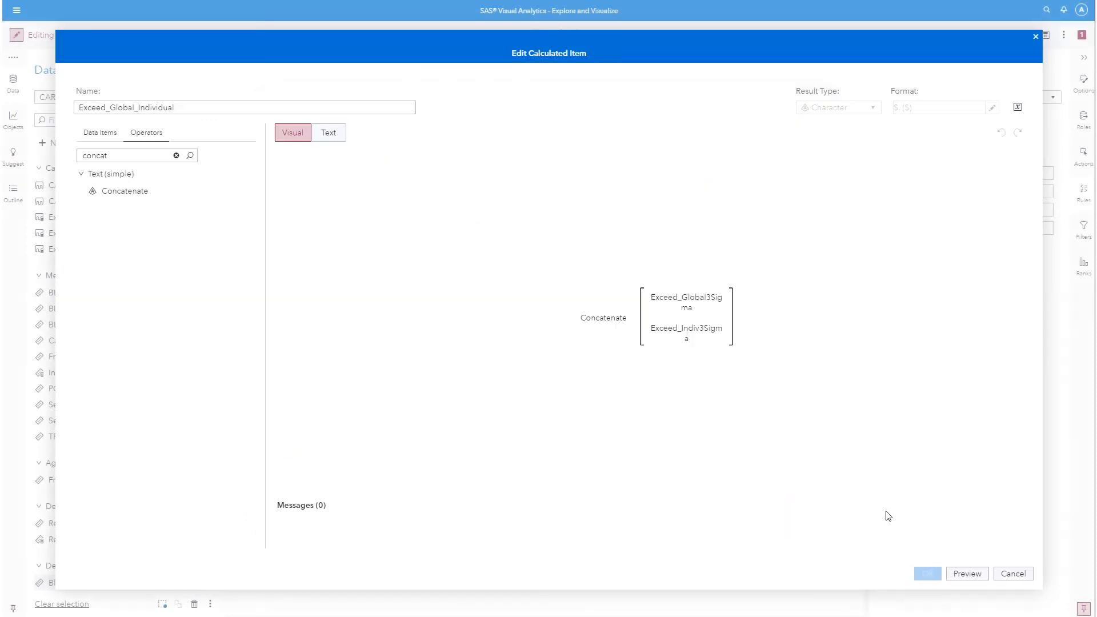
click(1013, 577)
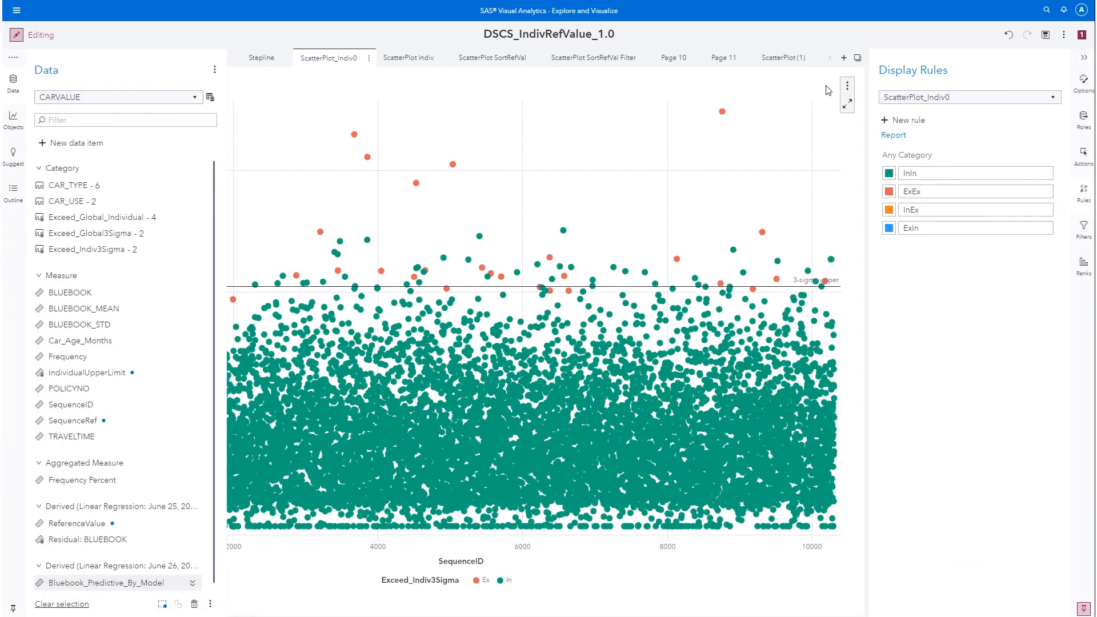
- Duplicate the ScatterPlot (1) page of the report
click(781, 57)
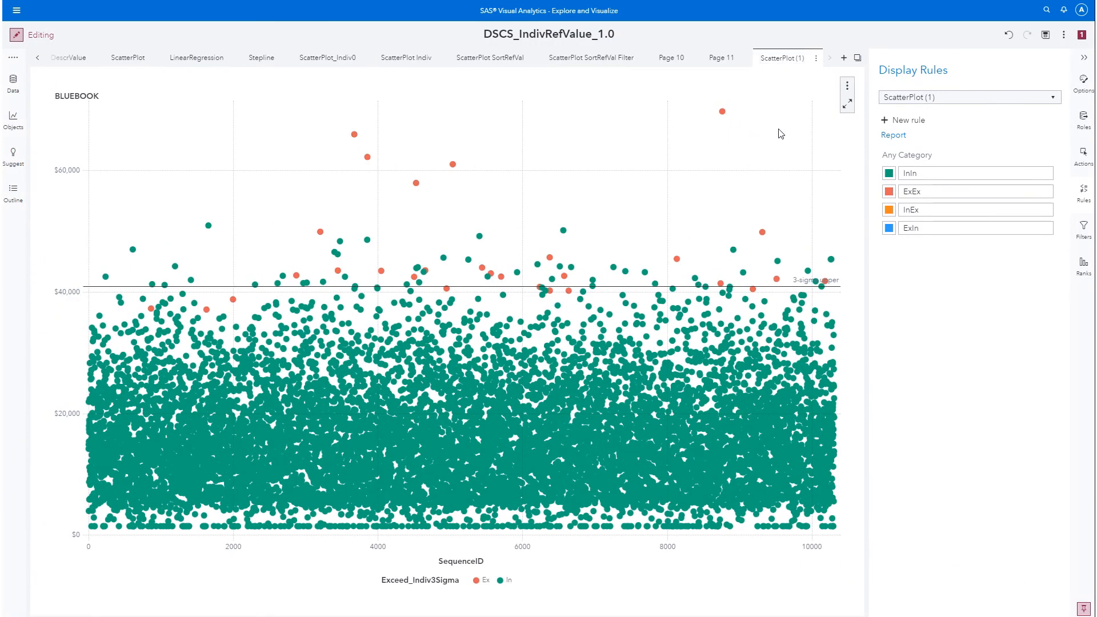
click(817, 59)
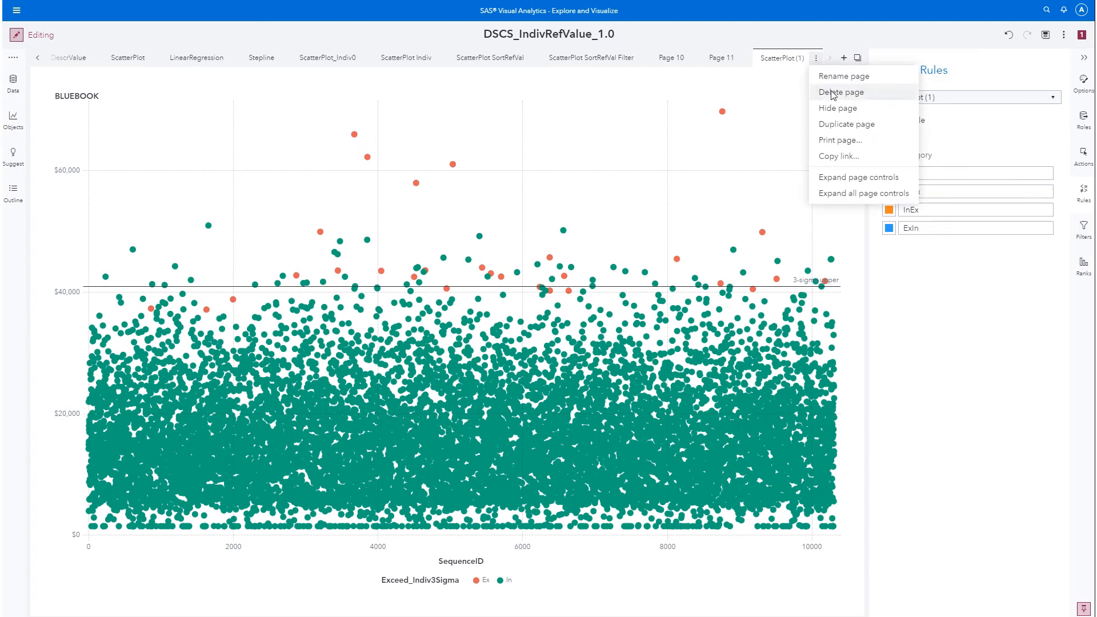
click(842, 125)
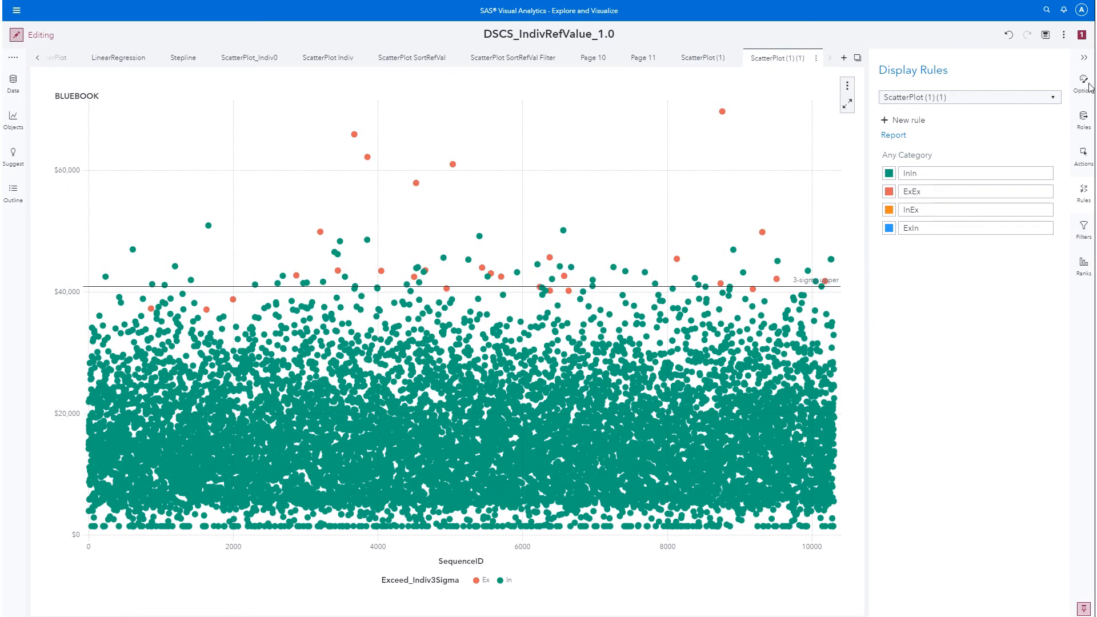
- On the new duplicate page, replace the scatter plot's color role Exceed_Indiv3Sigma with Exceed_Global_Individual and inspect the data tips of flagged points
click(1084, 119)
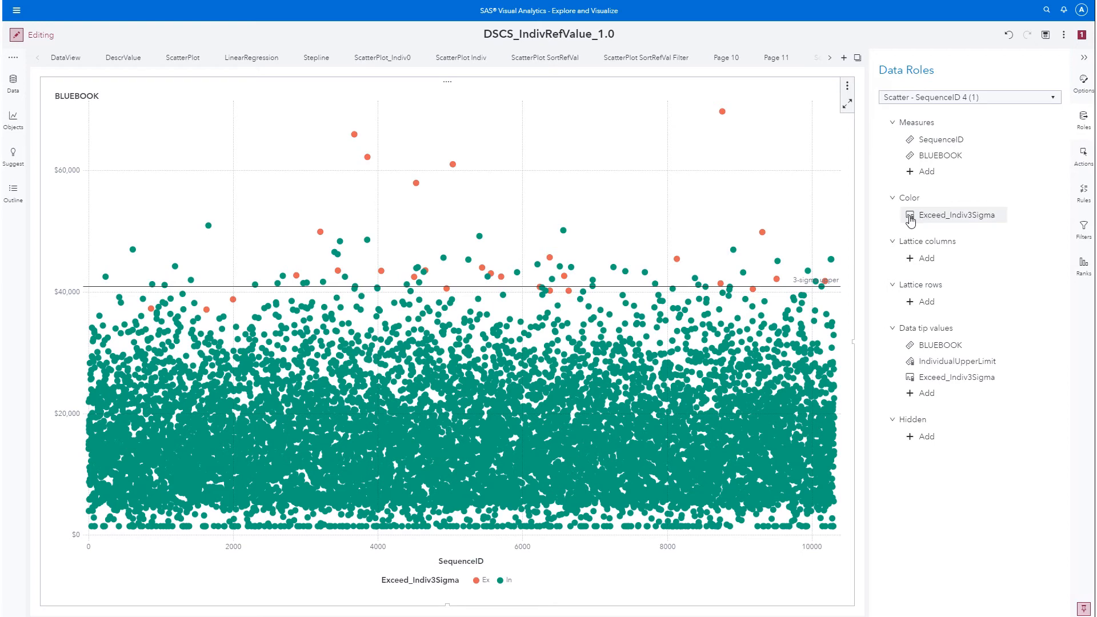
mouse_move(922, 221)
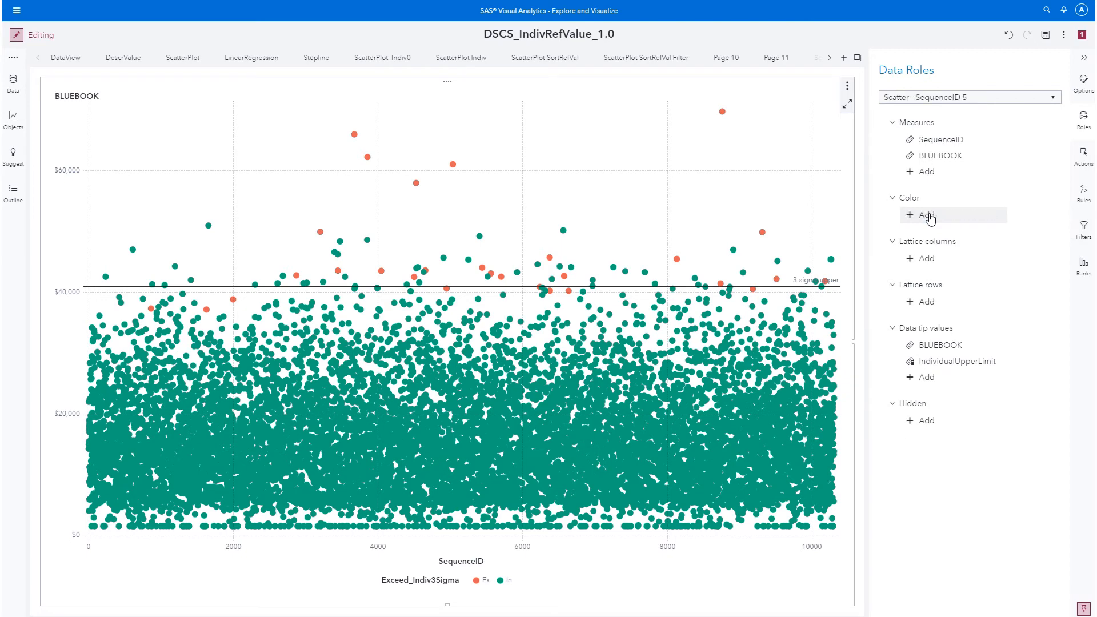
click(926, 215)
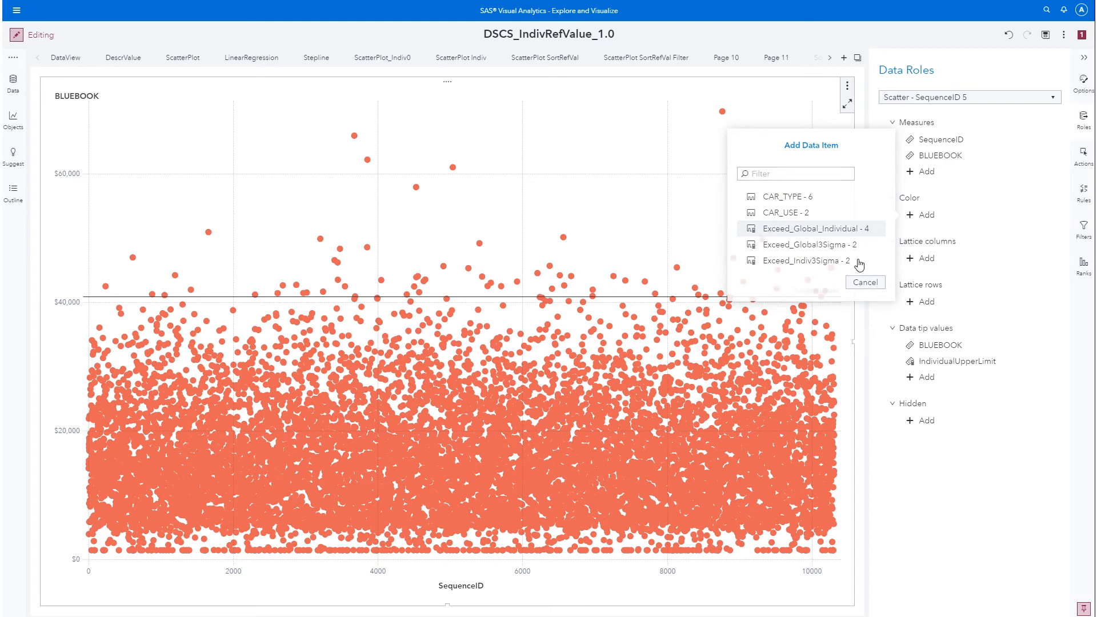
click(855, 229)
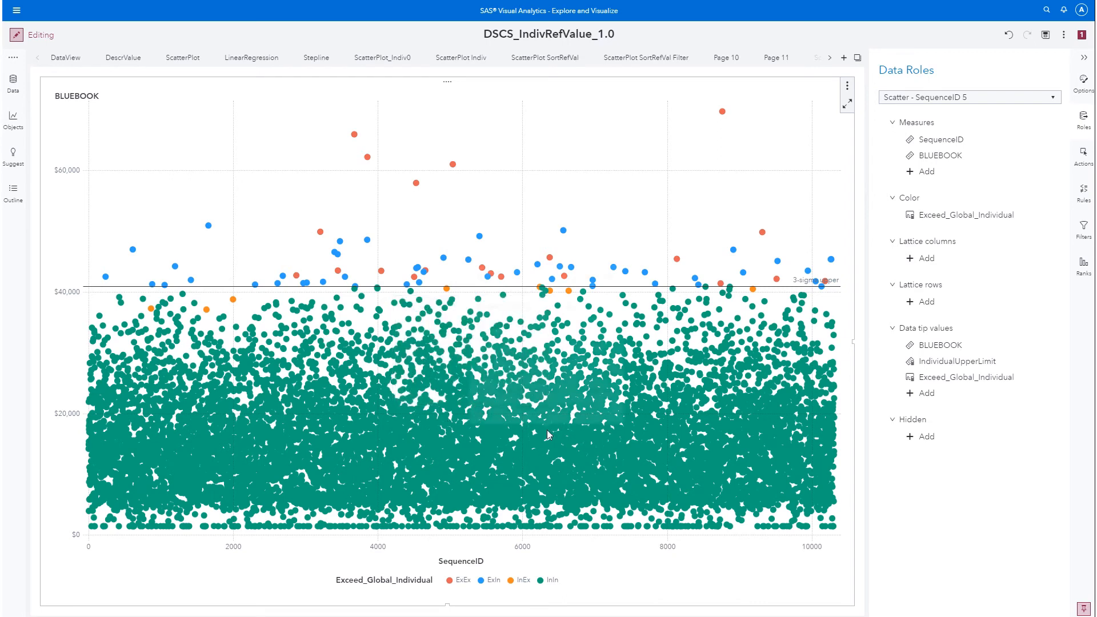
mouse_move(547, 430)
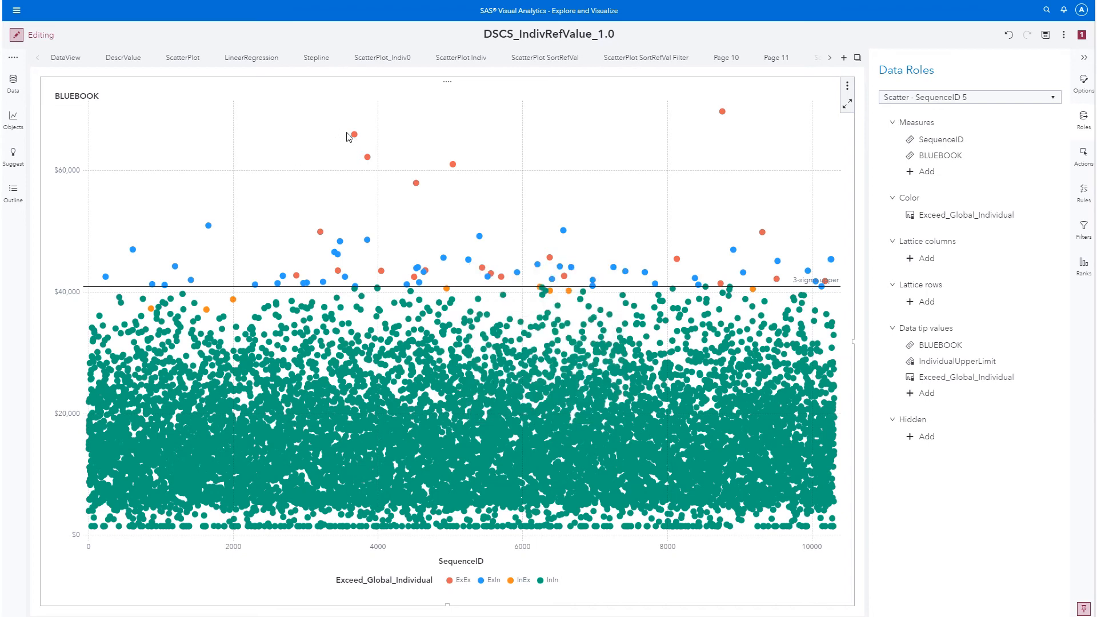
mouse_move(353, 135)
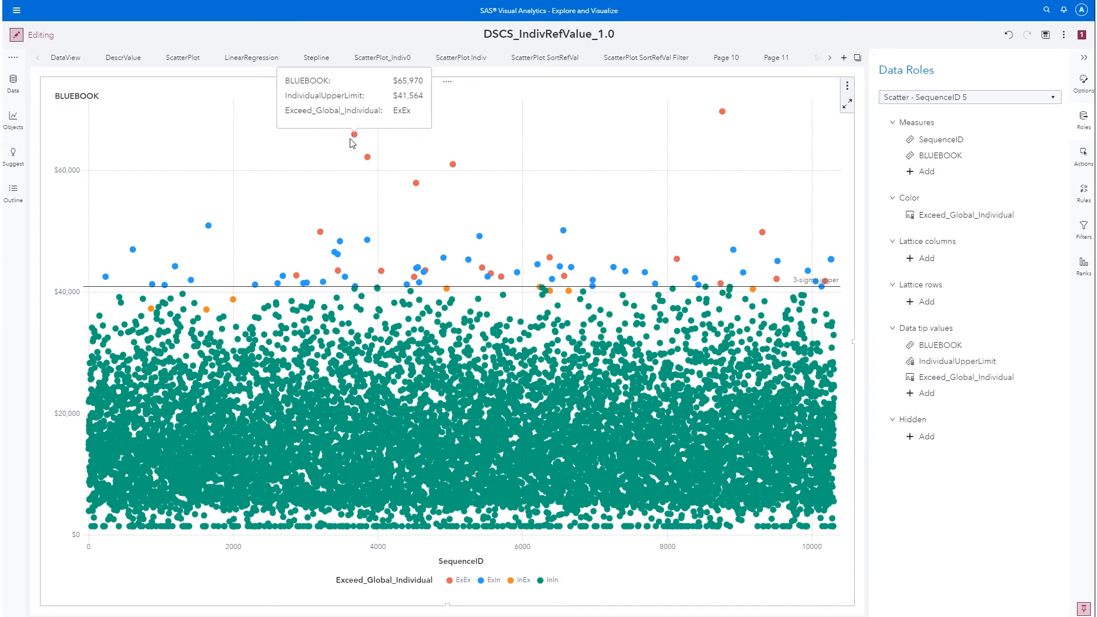
mouse_move(234, 302)
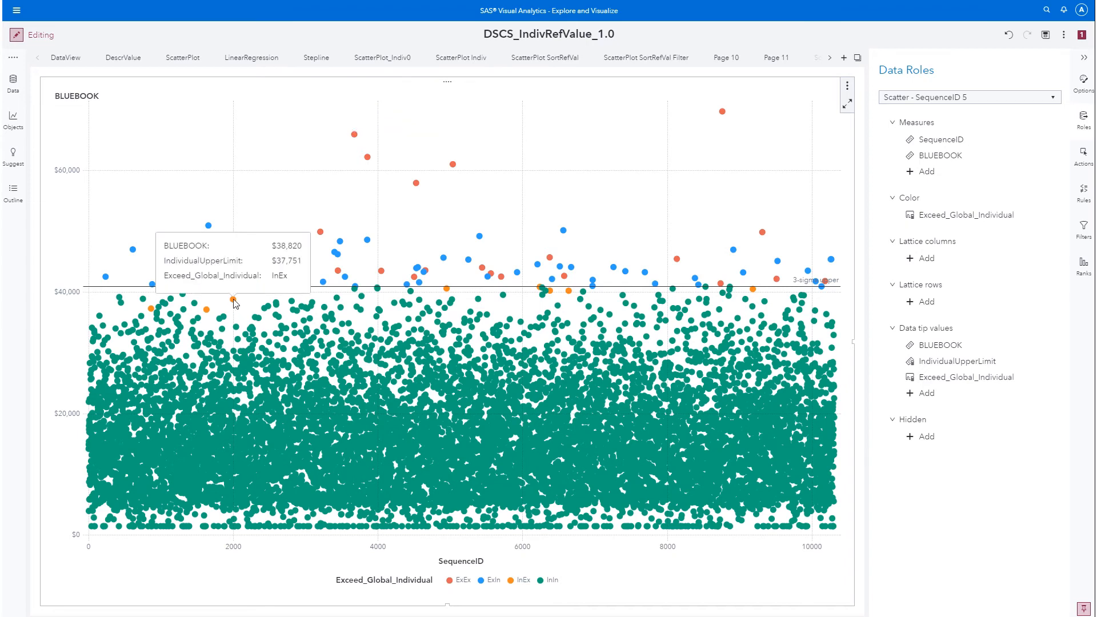
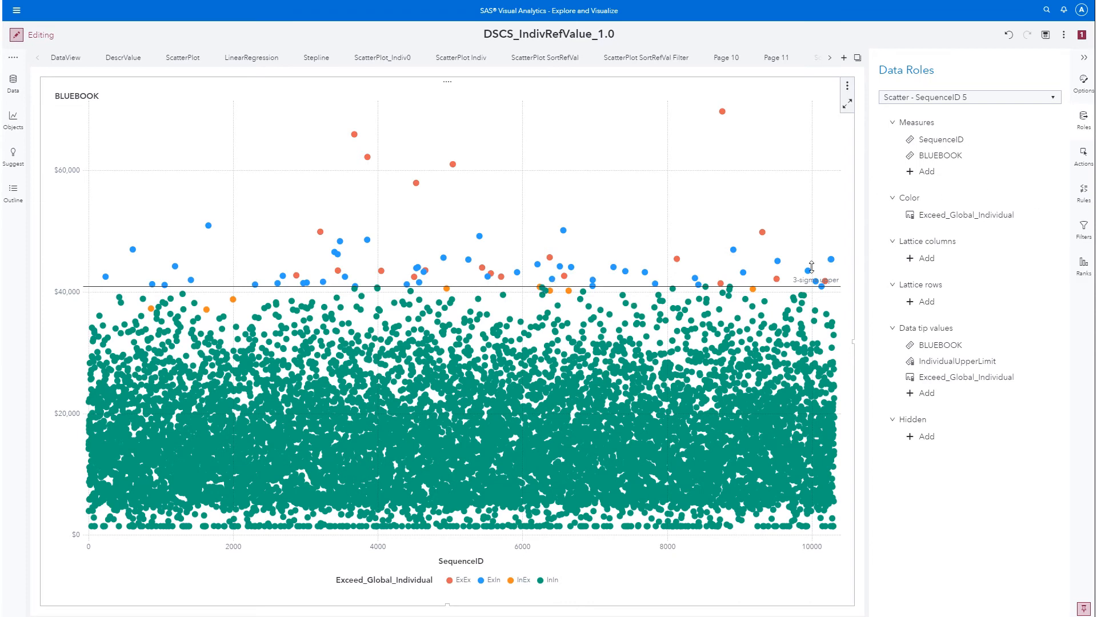
- Review the scatter plot's display rules for the flag categories and the data items available for a new rule
click(1082, 203)
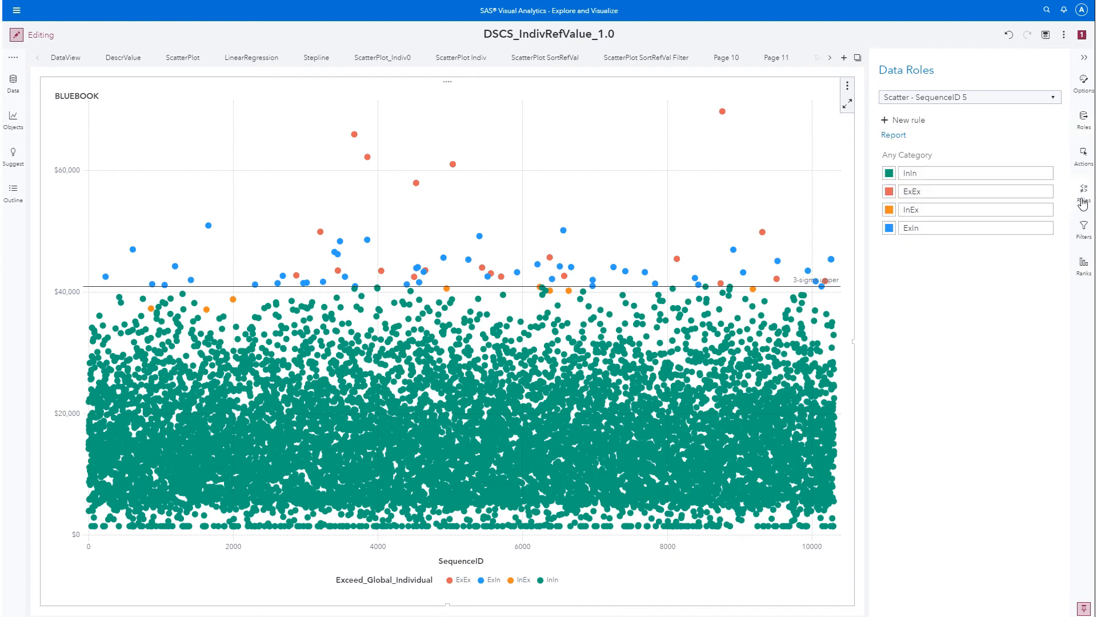
mouse_move(899, 173)
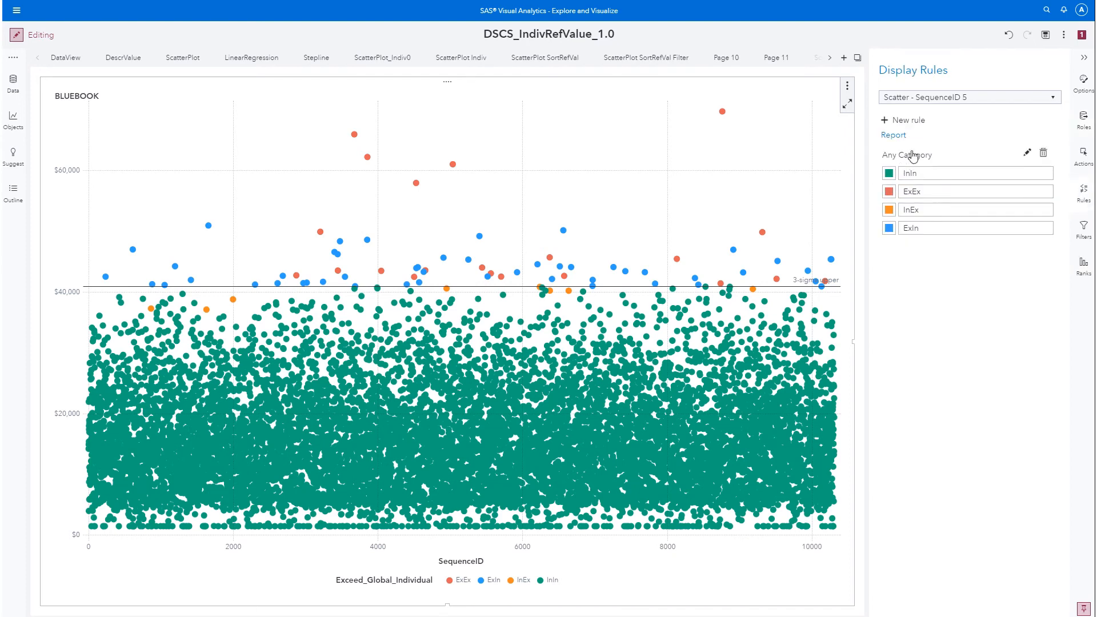
mouse_move(911, 206)
click(888, 123)
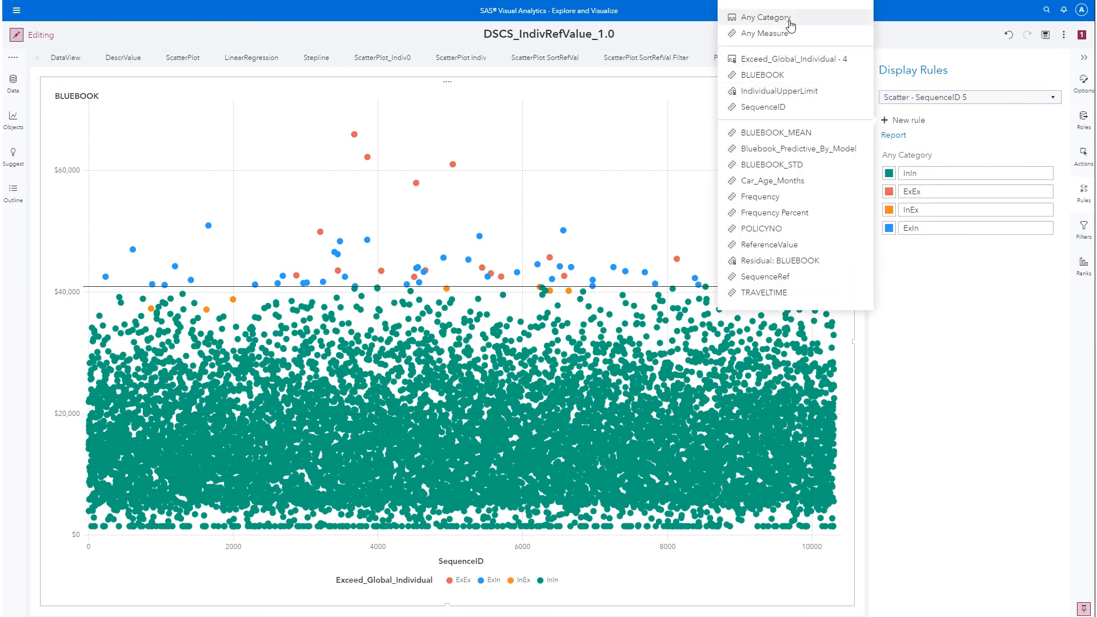
click(965, 292)
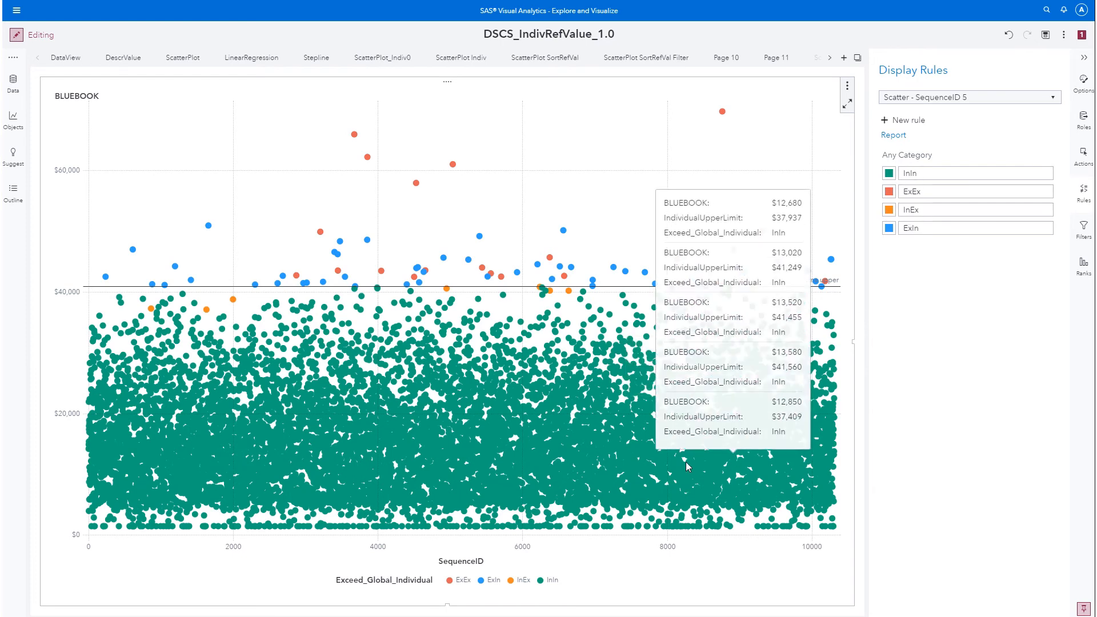
mouse_move(624, 473)
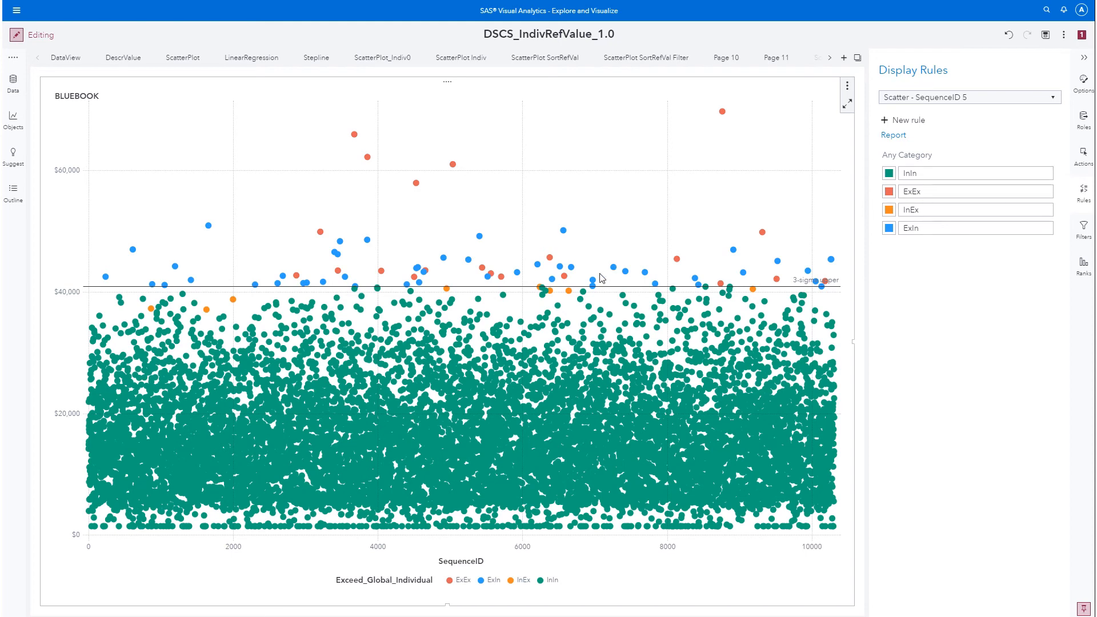
- Check the LinearRegression page and return to the ScatterPlot (1) (1) page
click(245, 58)
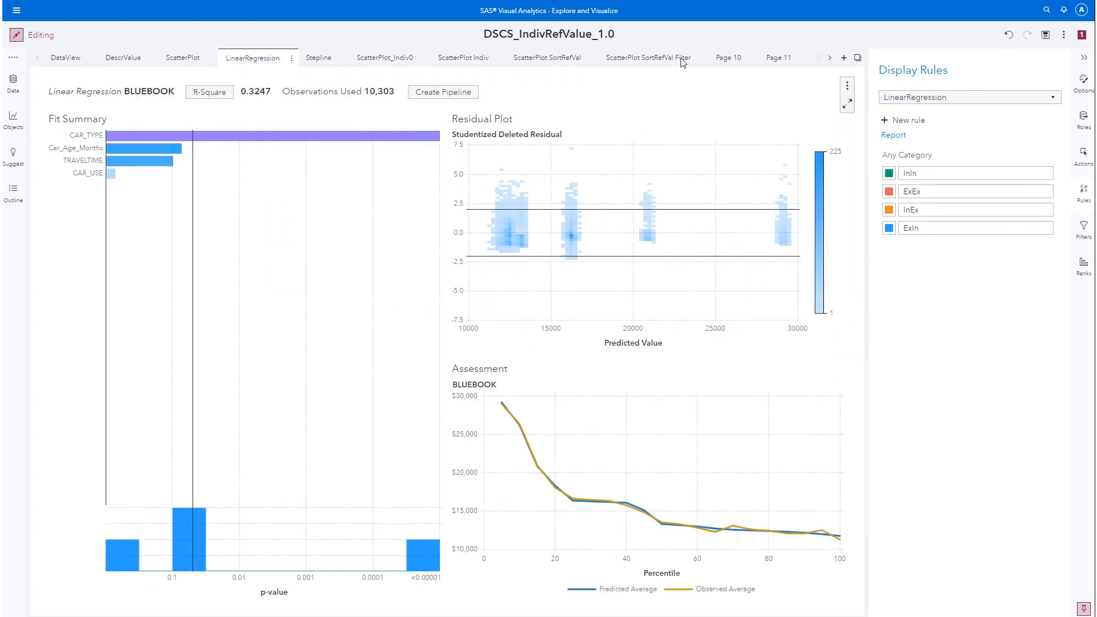
click(829, 61)
click(830, 61)
click(773, 60)
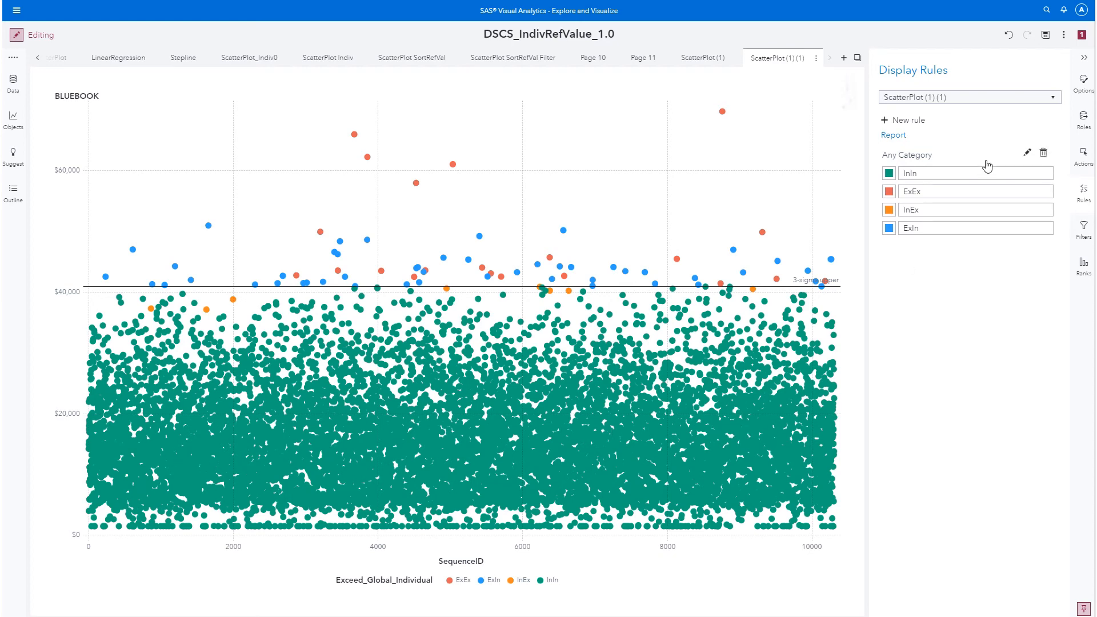
- Replace the scatter plot's SequenceID measure with SequenceRef and inspect the flagged points across the sorted groups
click(1081, 118)
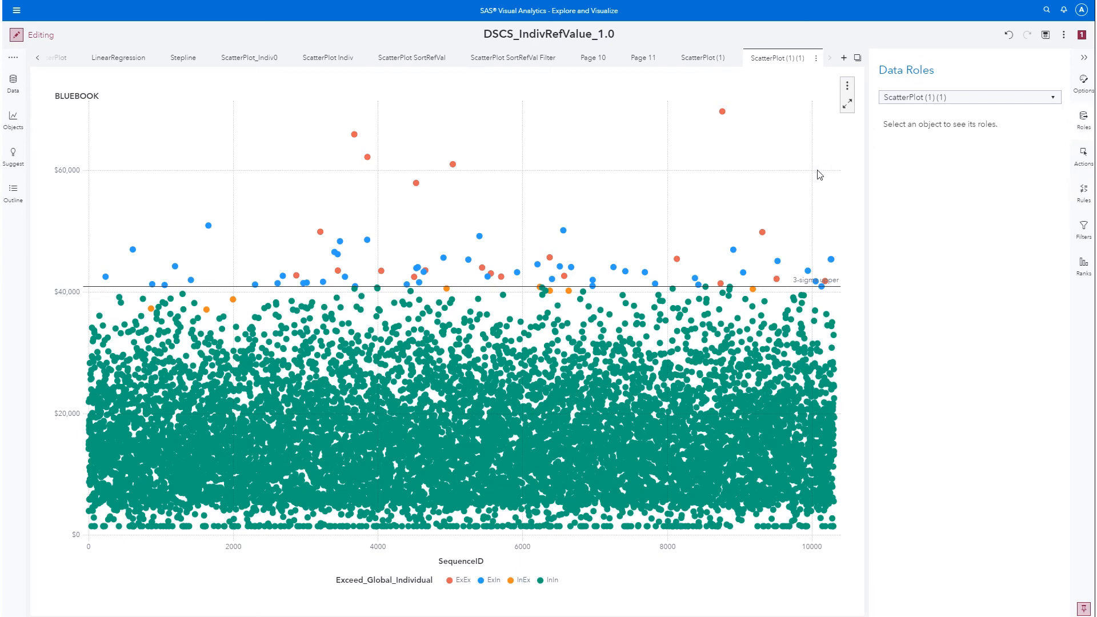
click(845, 171)
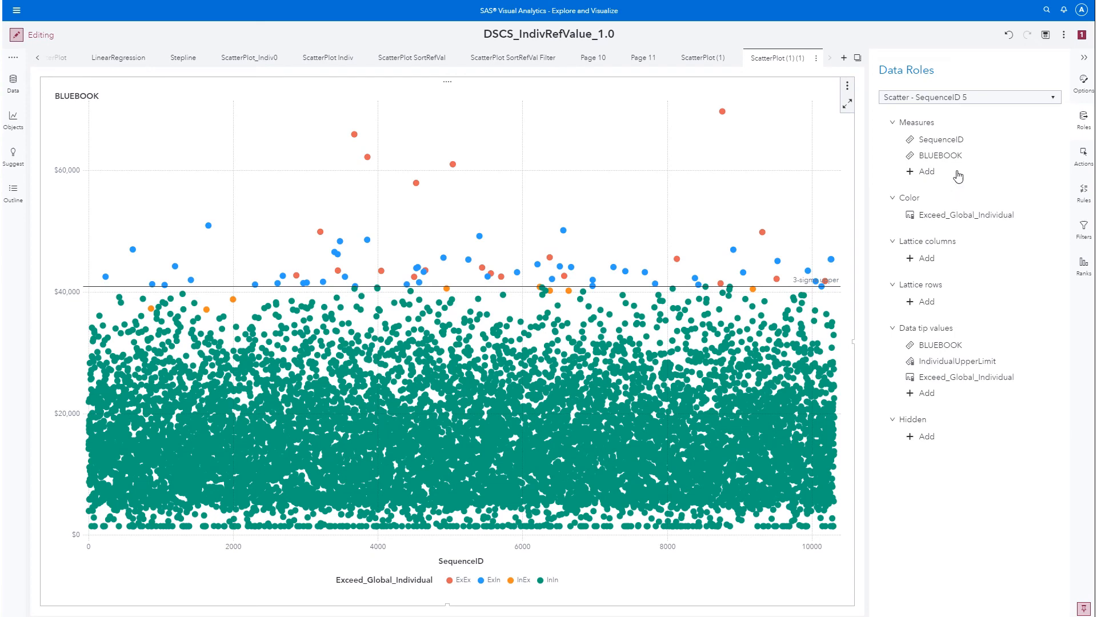
click(932, 143)
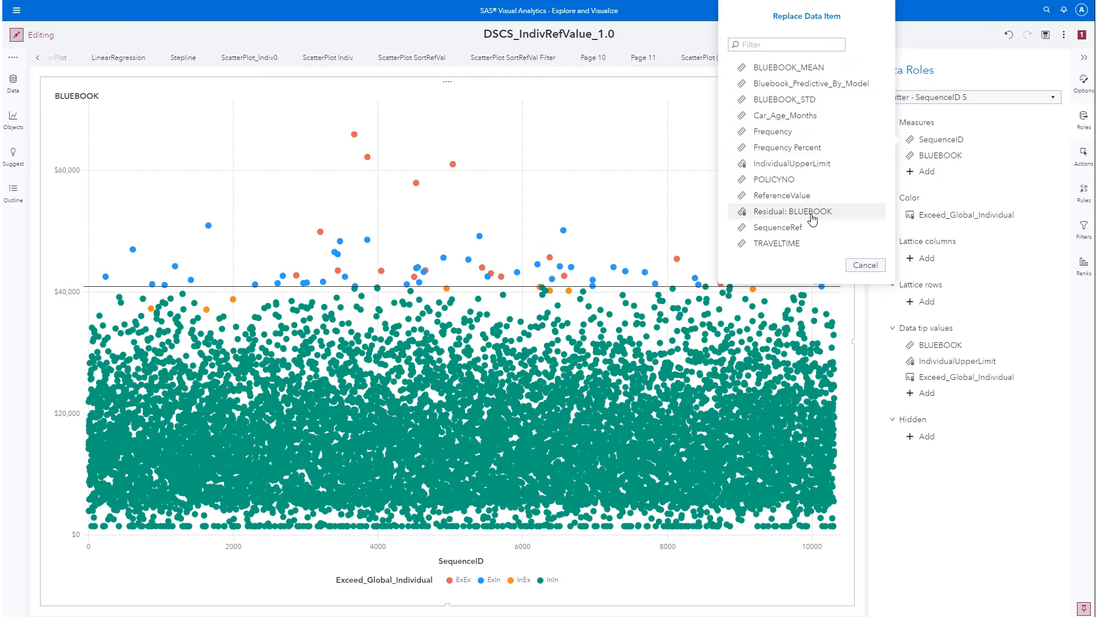
click(761, 228)
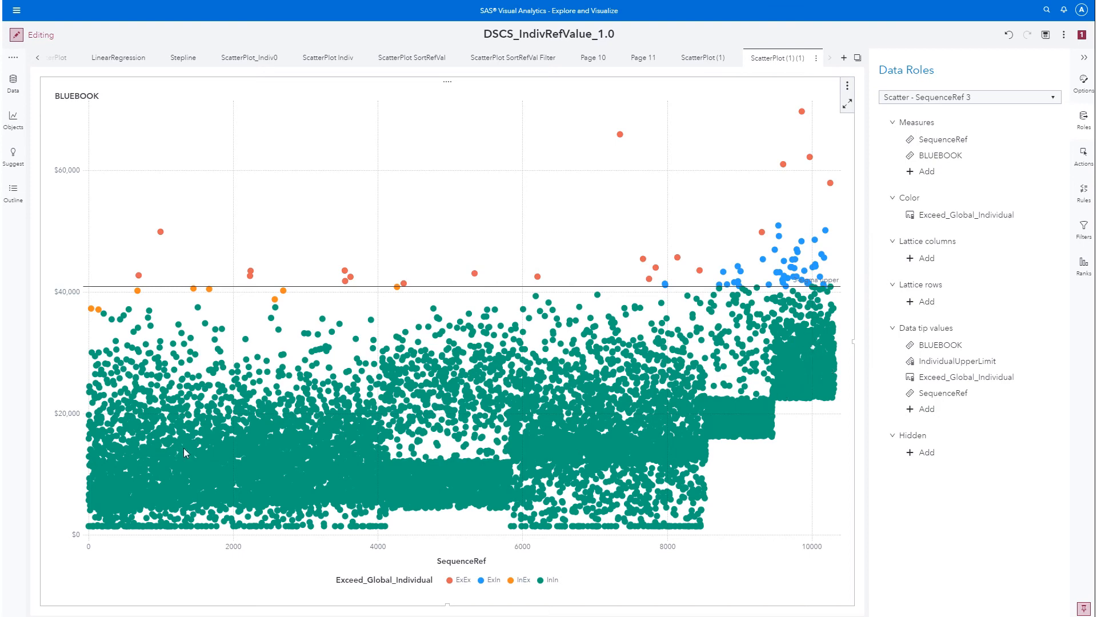
mouse_move(185, 460)
mouse_move(330, 395)
mouse_move(196, 290)
mouse_move(802, 332)
mouse_move(815, 241)
- Revisit the LinearRegression page and open the ScatterPlot SortRefVal Filter page
click(116, 64)
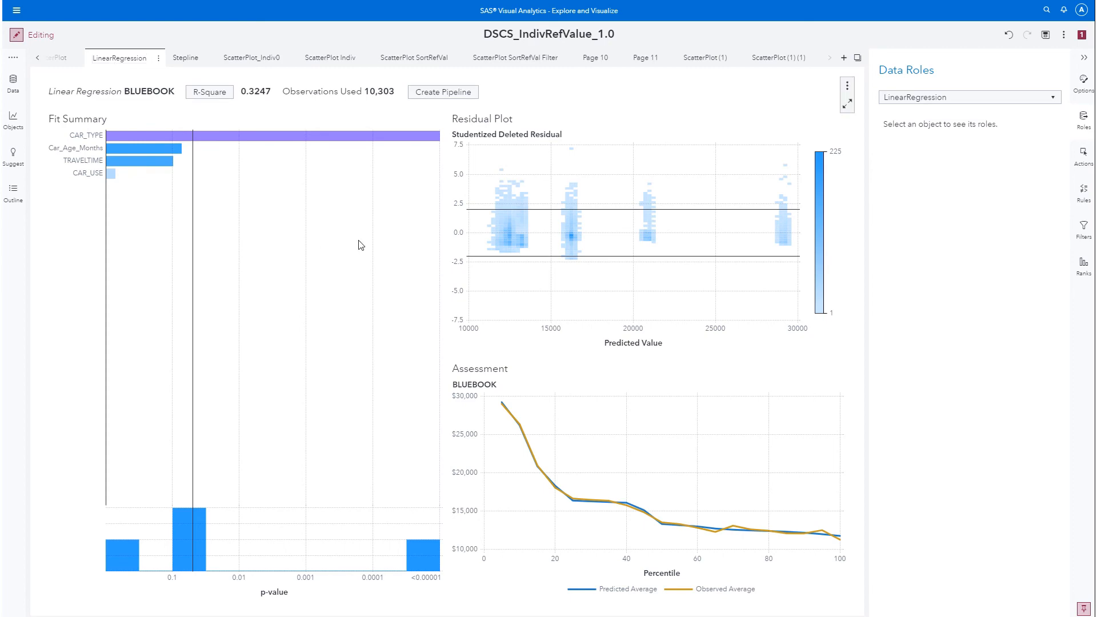
click(521, 59)
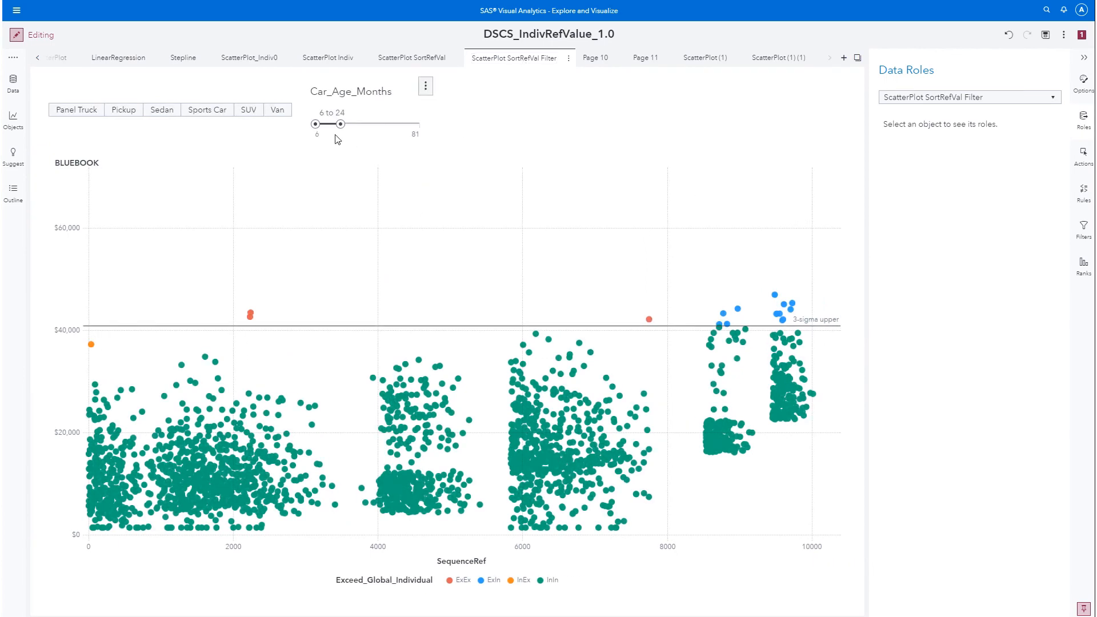
click(569, 58)
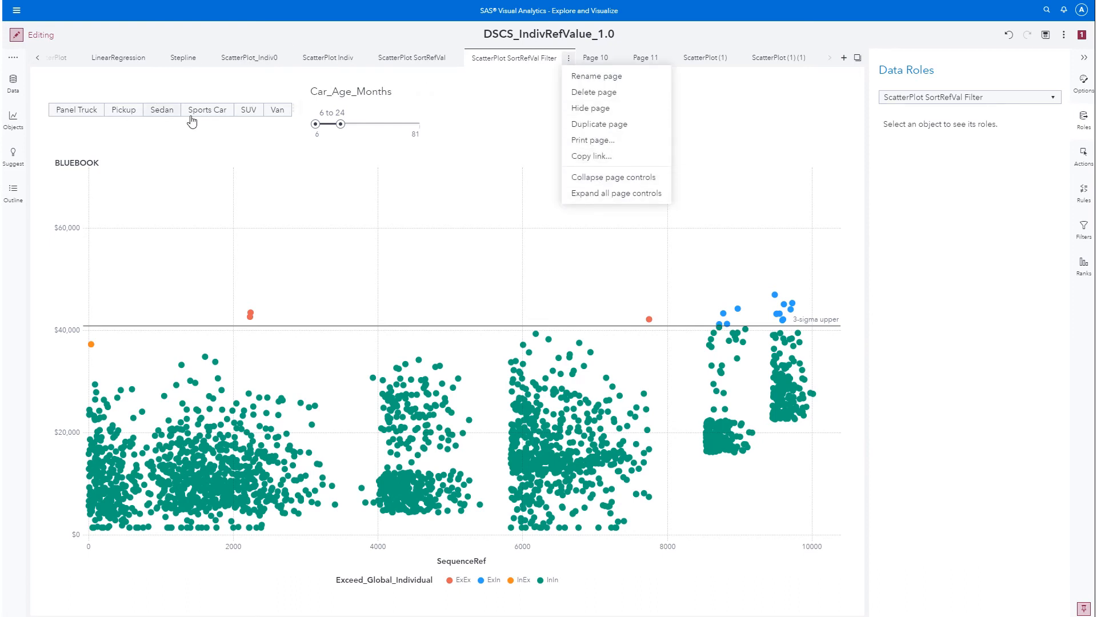
click(483, 107)
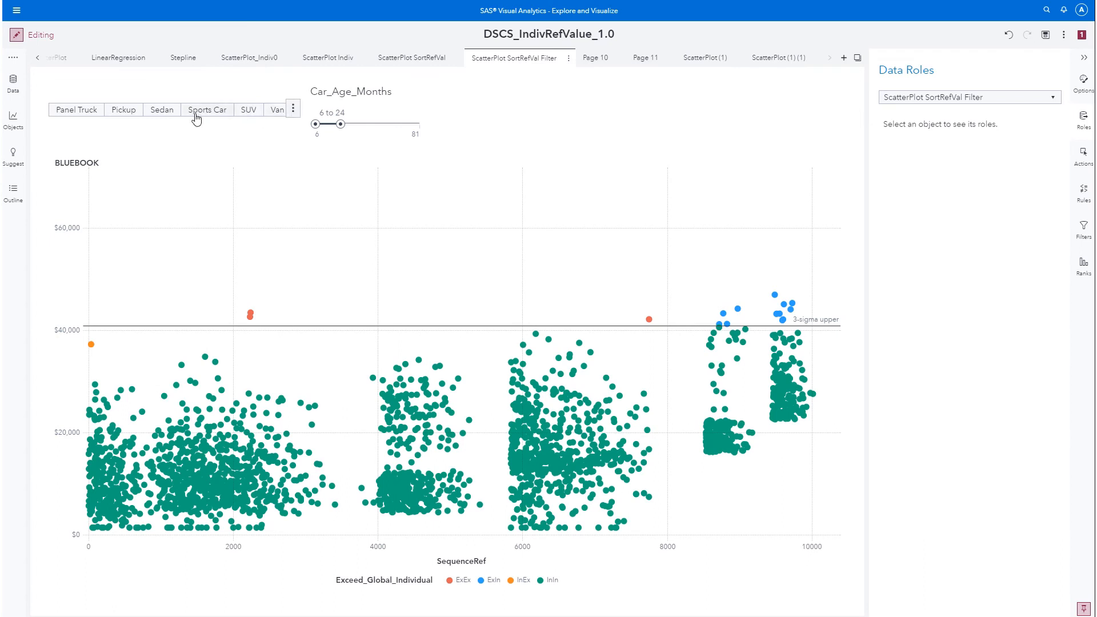
- Add CAR_USE as a button bar filter beside the Car_Age_Months slider on the ScatterPlot SortRefVal Filter page
click(13, 83)
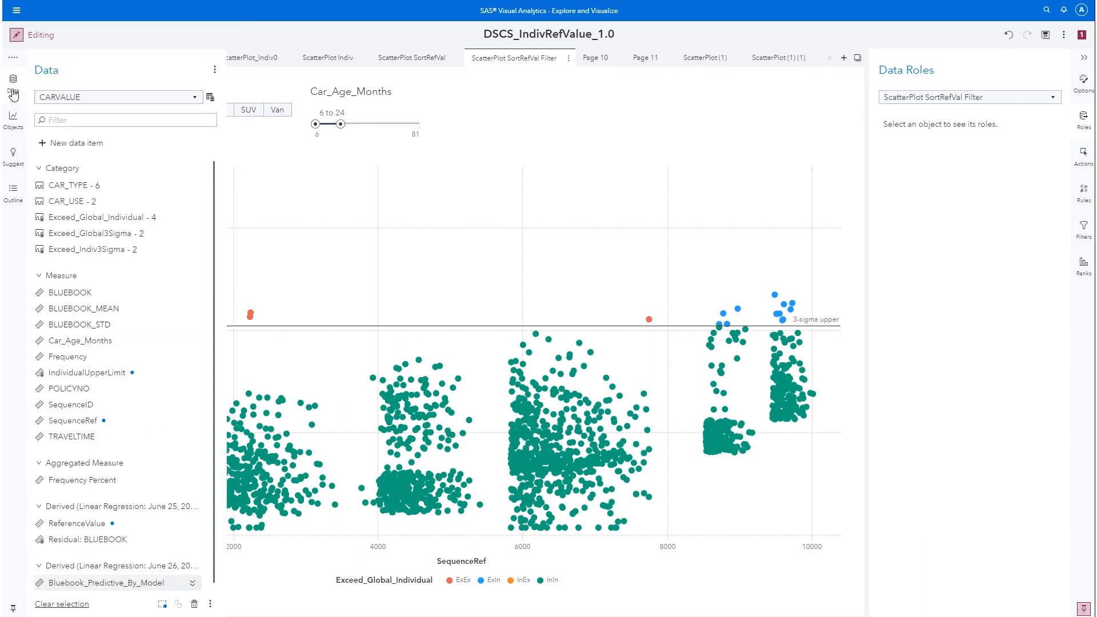
mouse_move(75, 212)
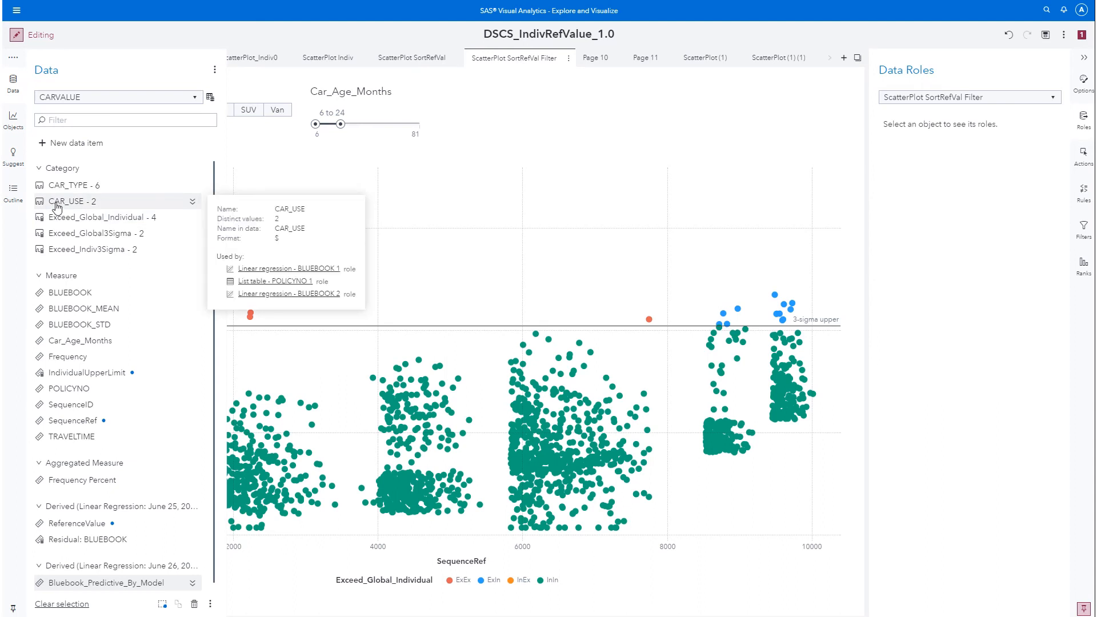
drag(57, 207, 435, 132)
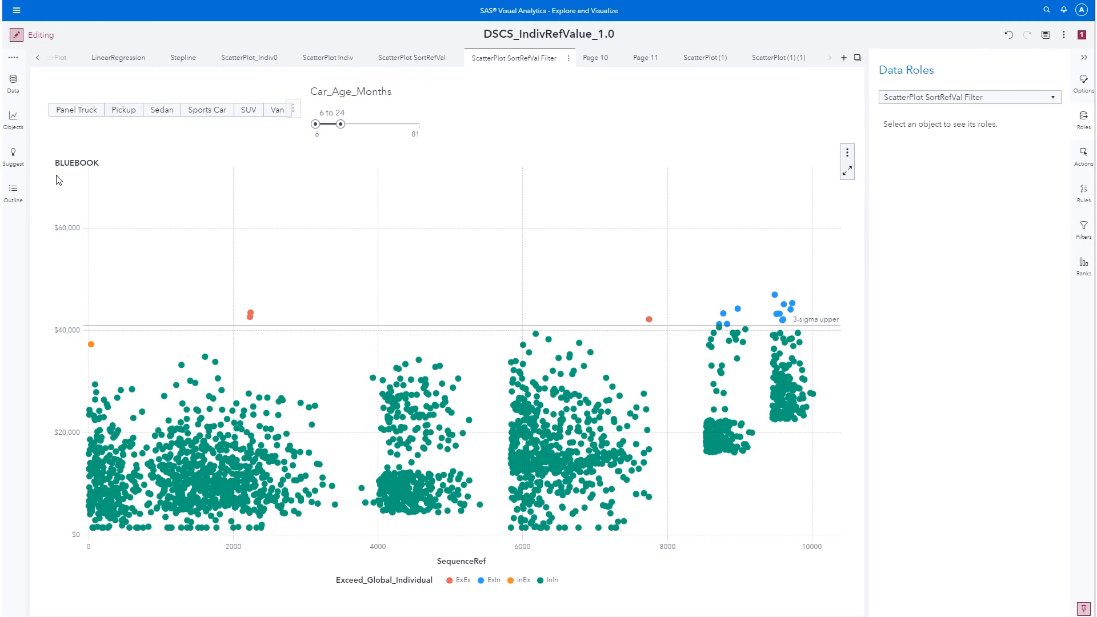
click(13, 84)
drag(69, 206, 451, 117)
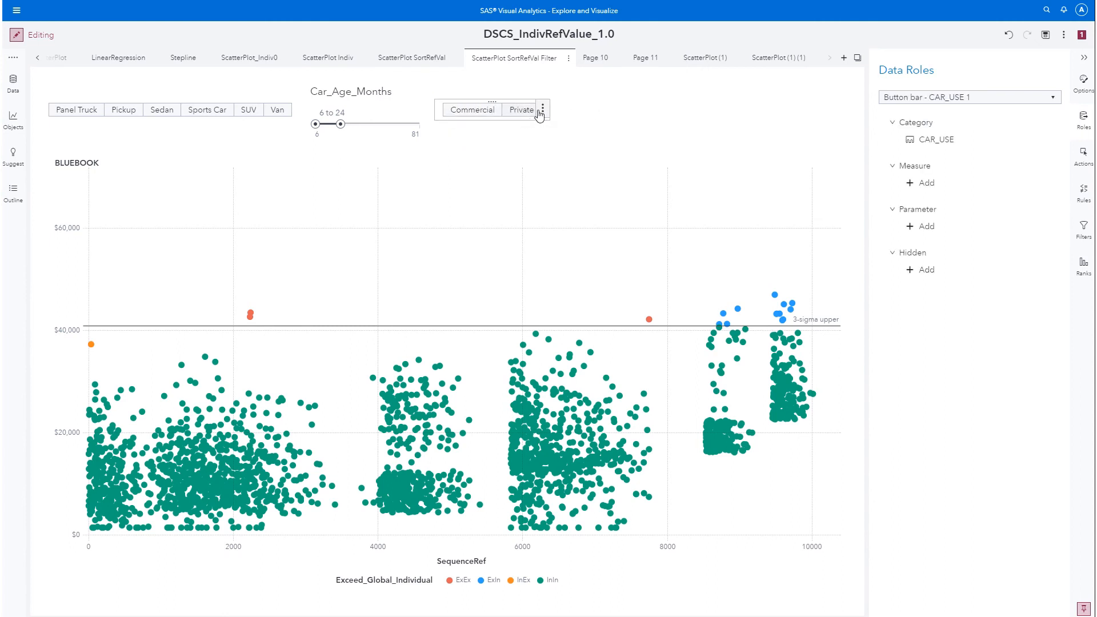
click(545, 146)
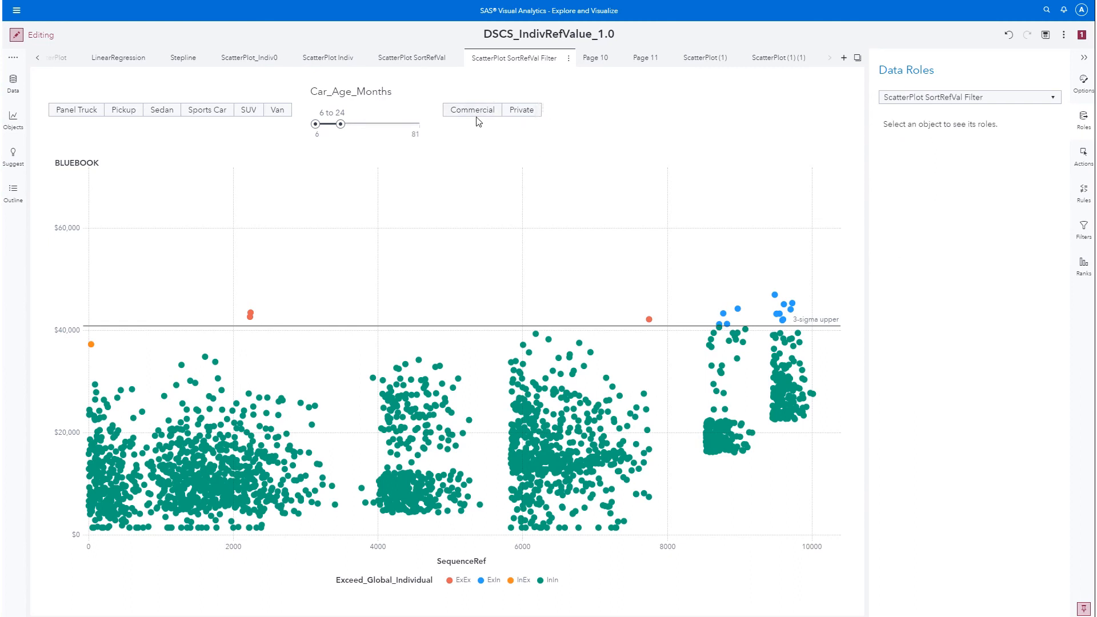
- Filter the scatter plot to Private use and SUV, inspect the flagged points, and clear both filters
click(520, 112)
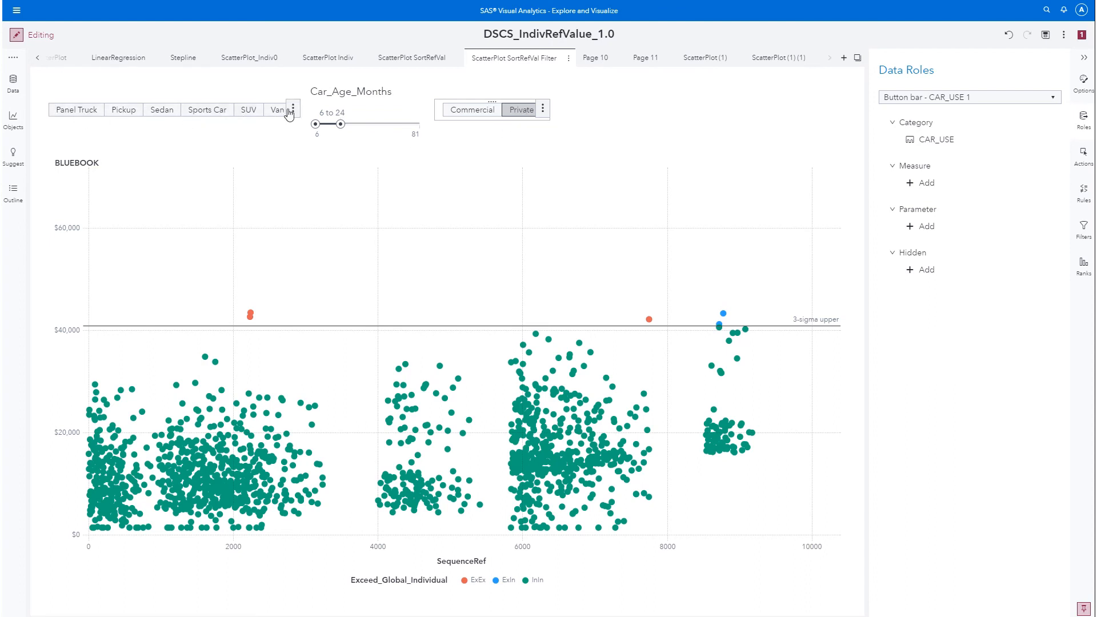
click(247, 114)
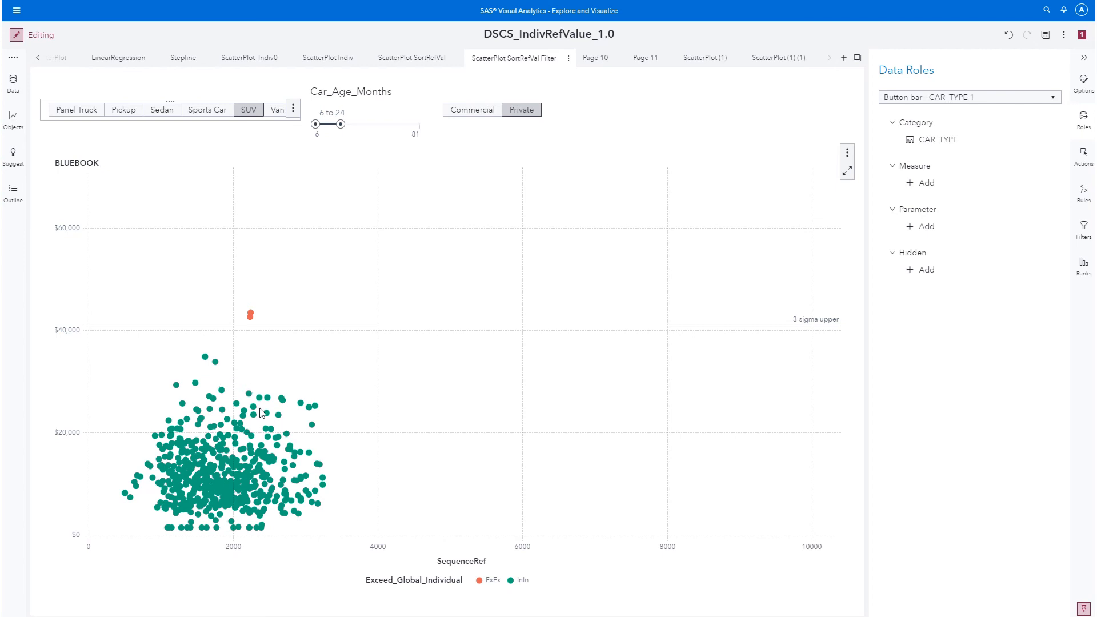
mouse_move(250, 318)
click(521, 109)
click(249, 110)
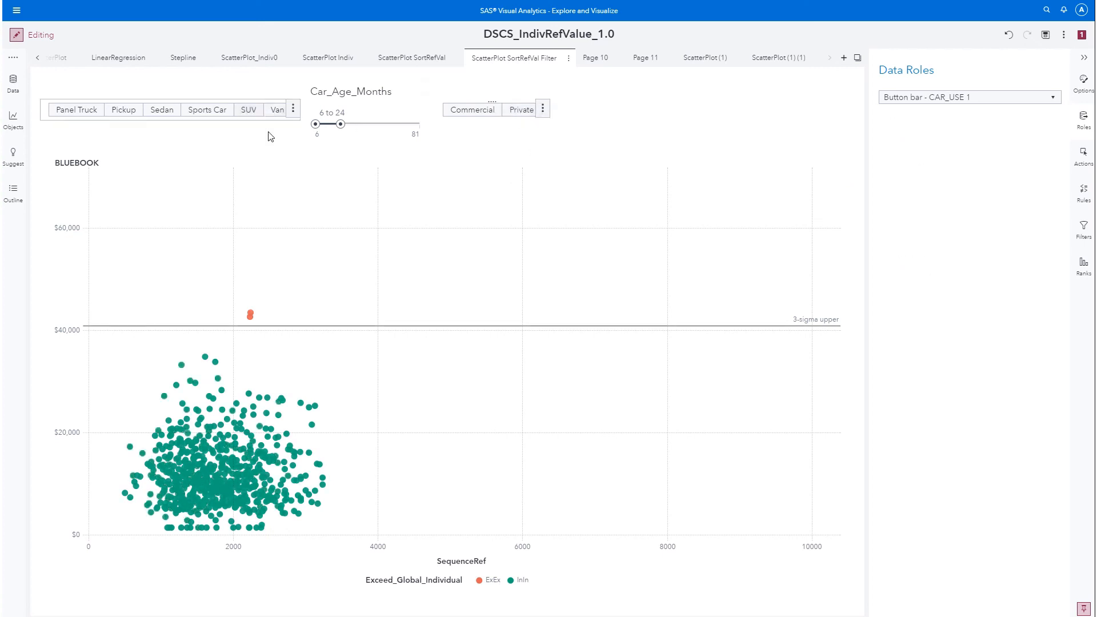
- Set the Car_Age_Months slider range to 24 to 57
drag(343, 131, 429, 135)
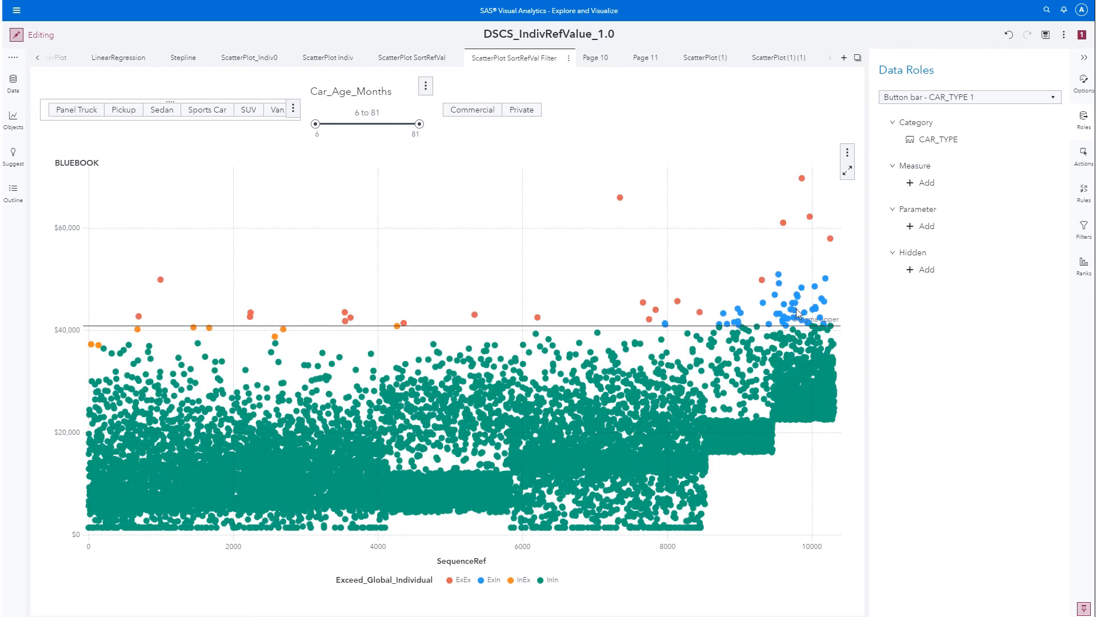
click(358, 112)
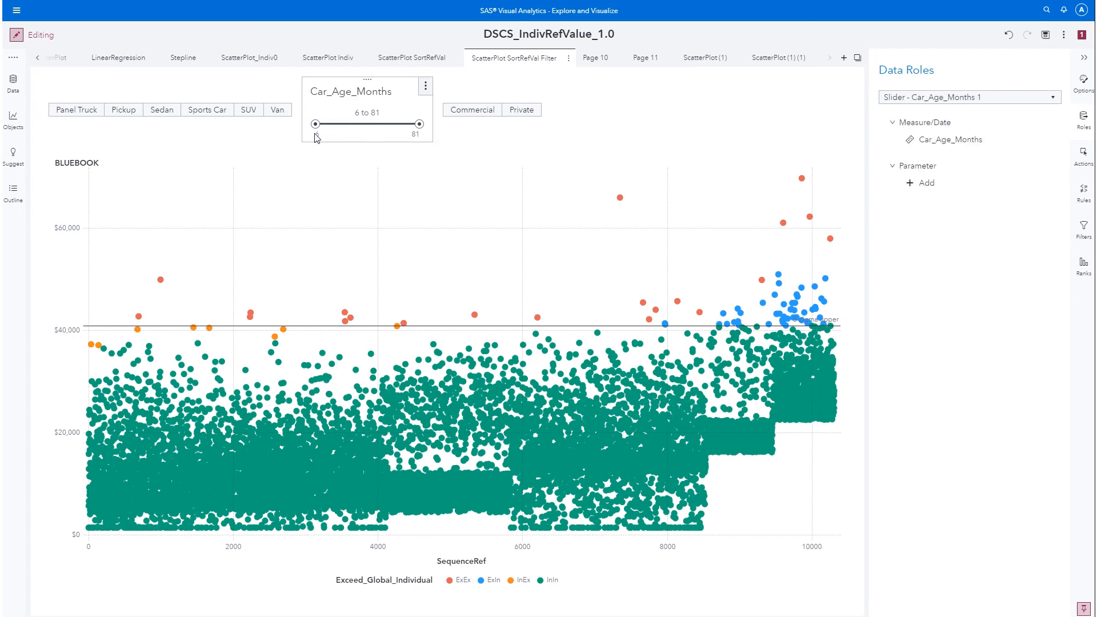
drag(316, 124, 321, 124)
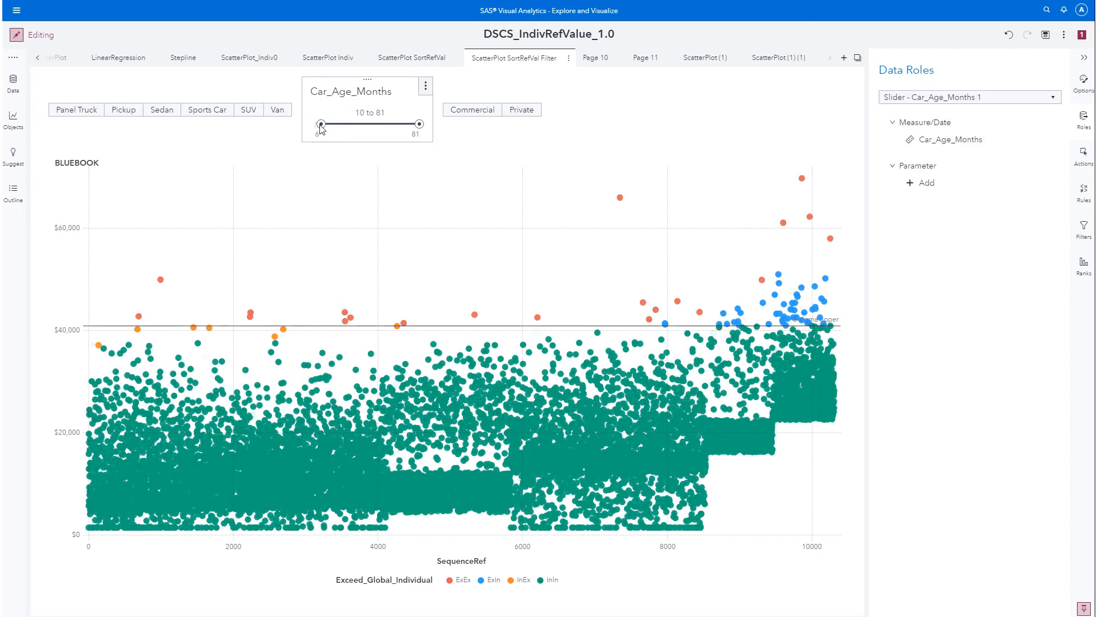
click(326, 125)
drag(324, 125, 334, 125)
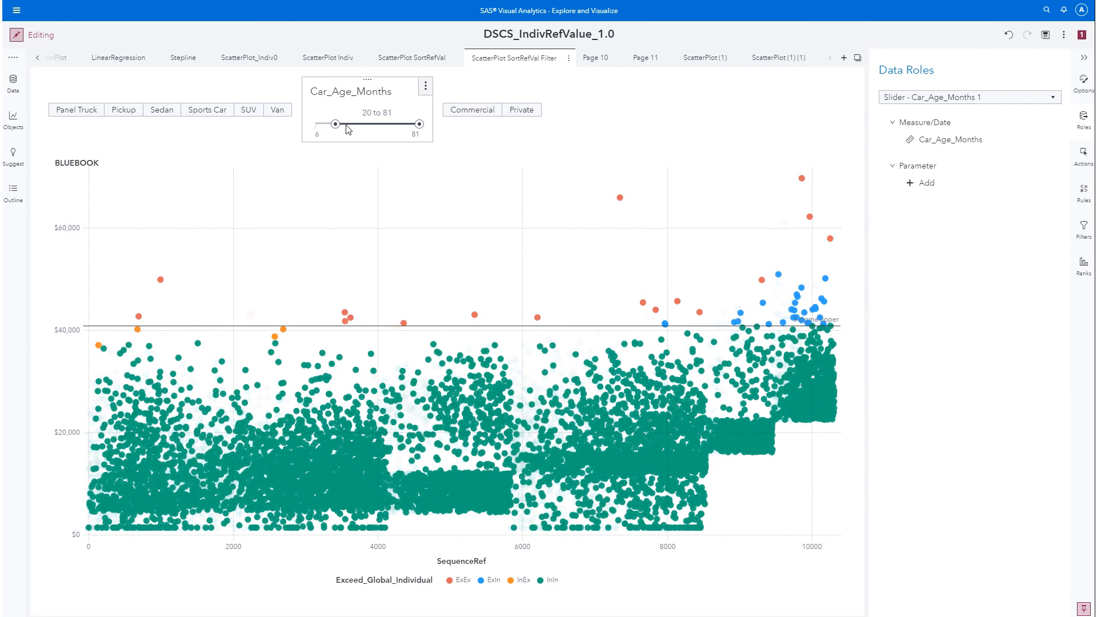
click(348, 127)
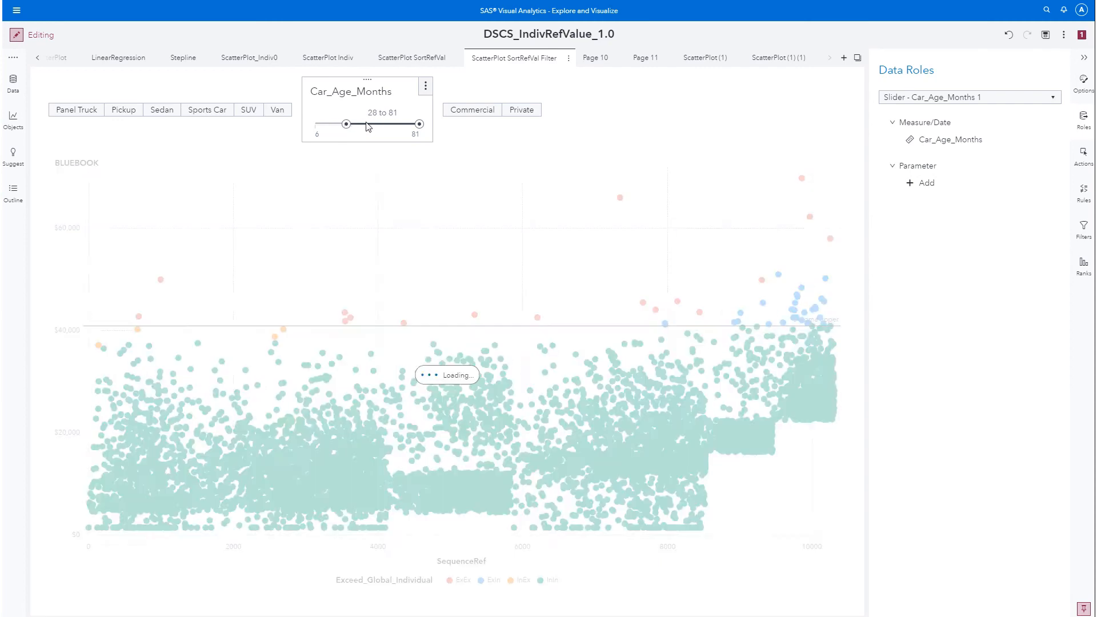
click(341, 127)
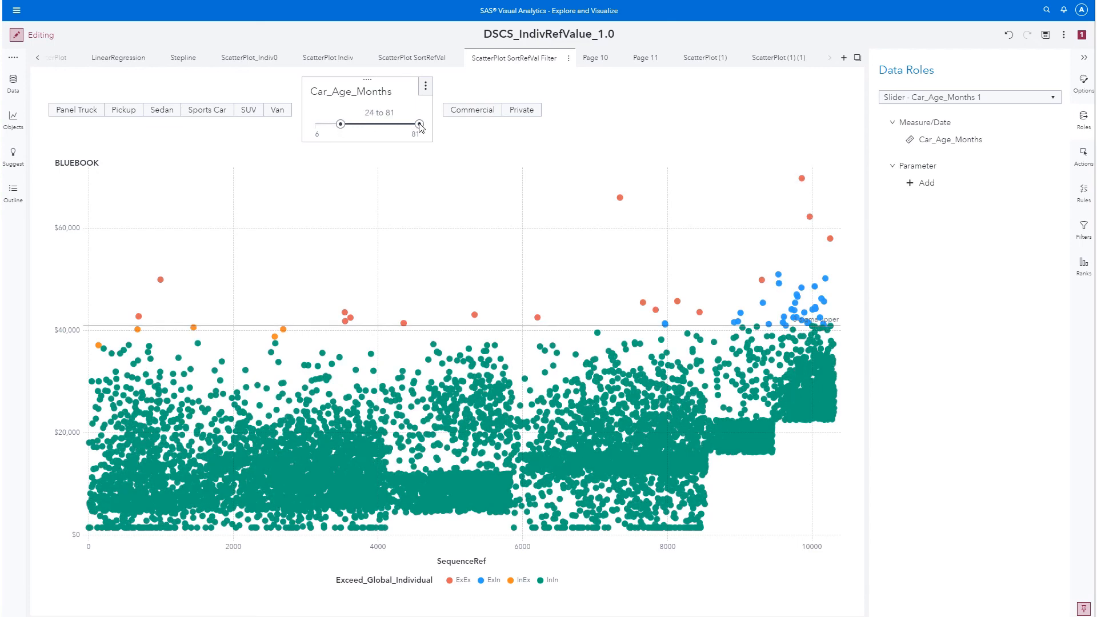
click(397, 126)
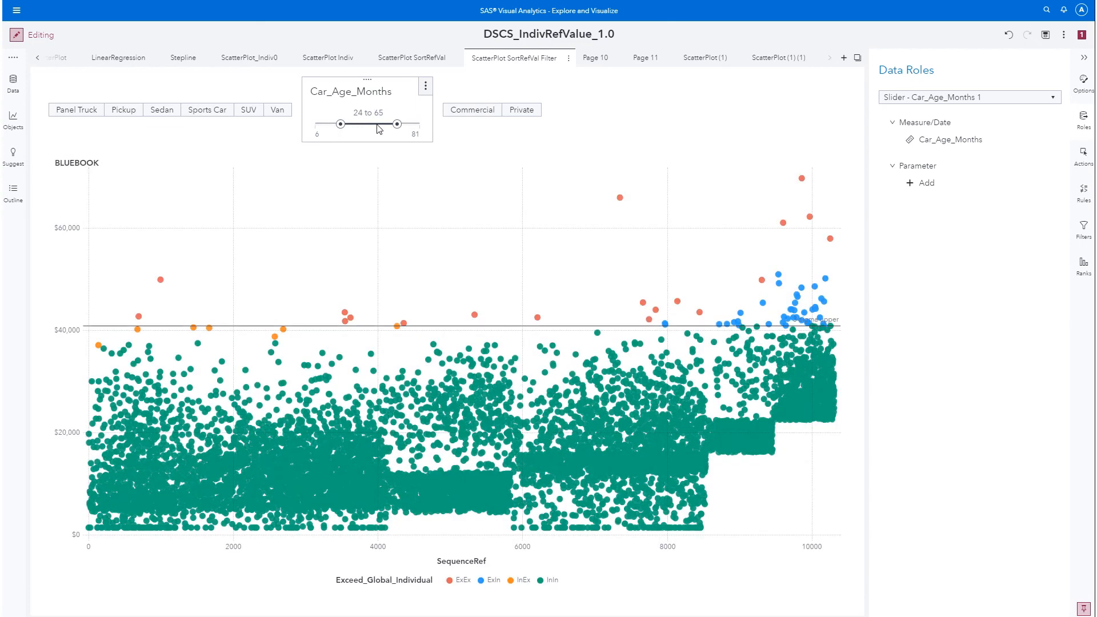
click(377, 125)
click(387, 125)
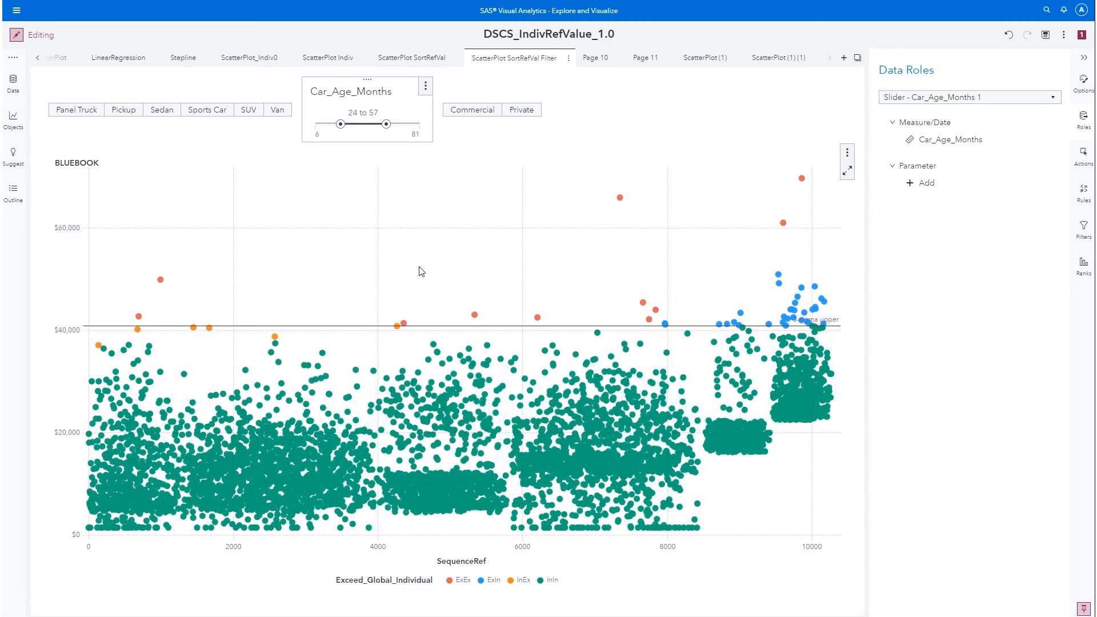
- Filter the scatter plot to Panel Truck and Commercial use, and inspect the remaining flagged points
click(71, 115)
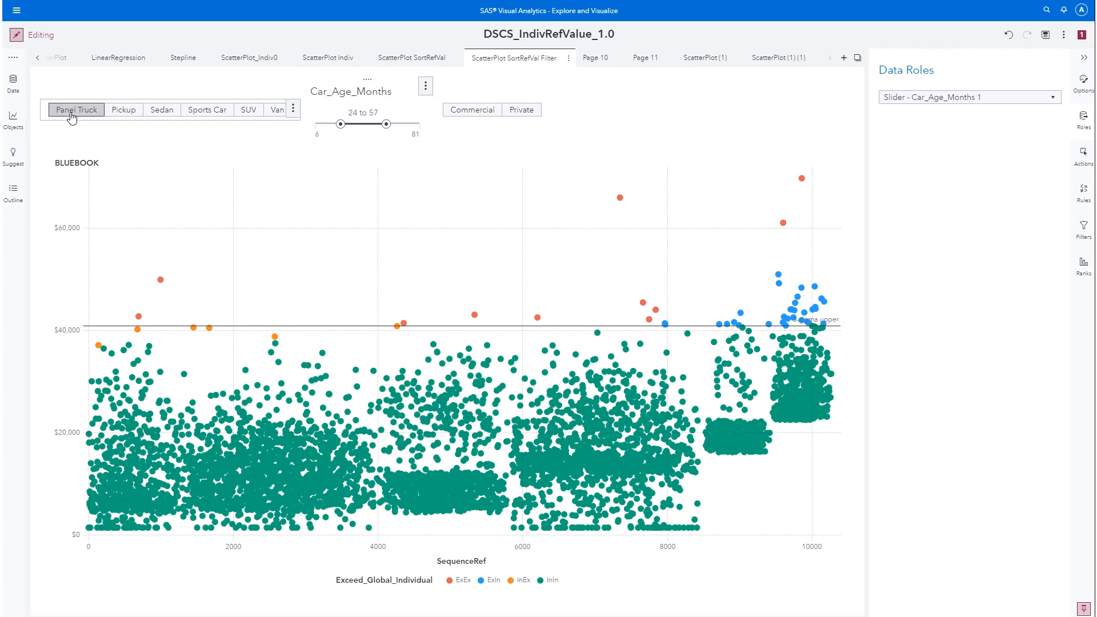
click(469, 114)
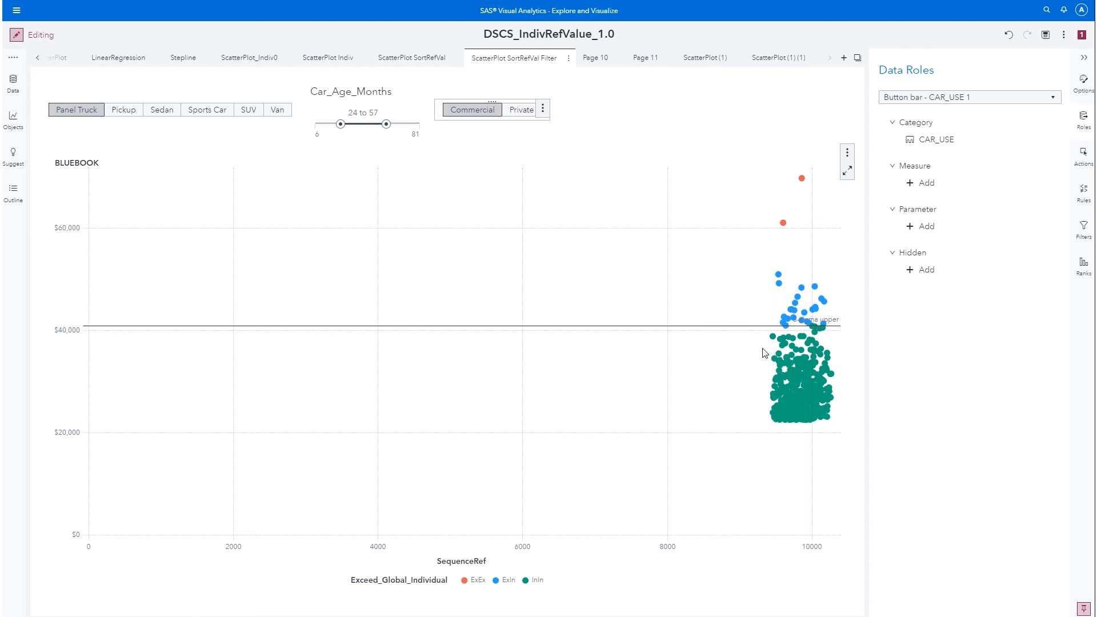
mouse_move(825, 353)
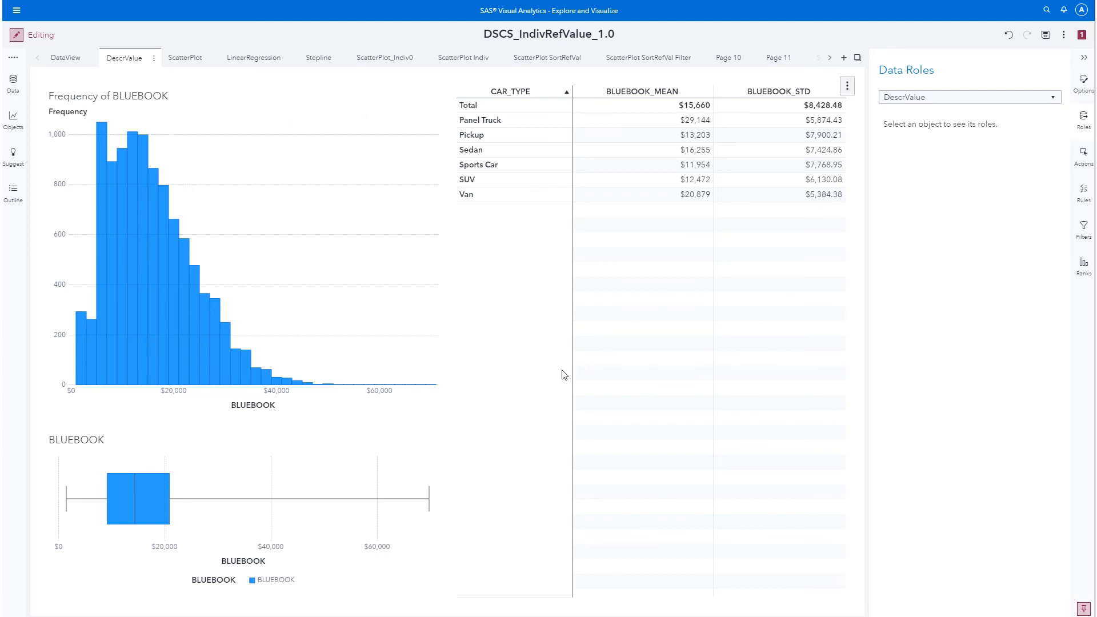
- Review the ScatterPlot, LinearRegression, Stepline and ScatterPlot Indiv pages to compare the global 3-sigma limit with the individual BLUEBOOK limits
click(184, 59)
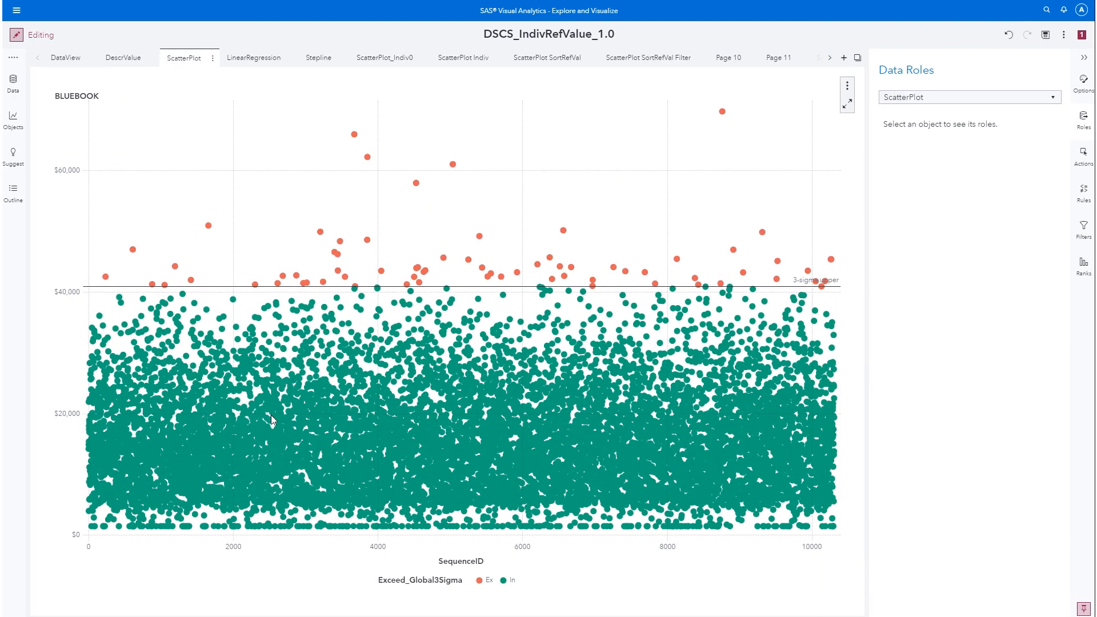
mouse_move(296, 375)
click(254, 59)
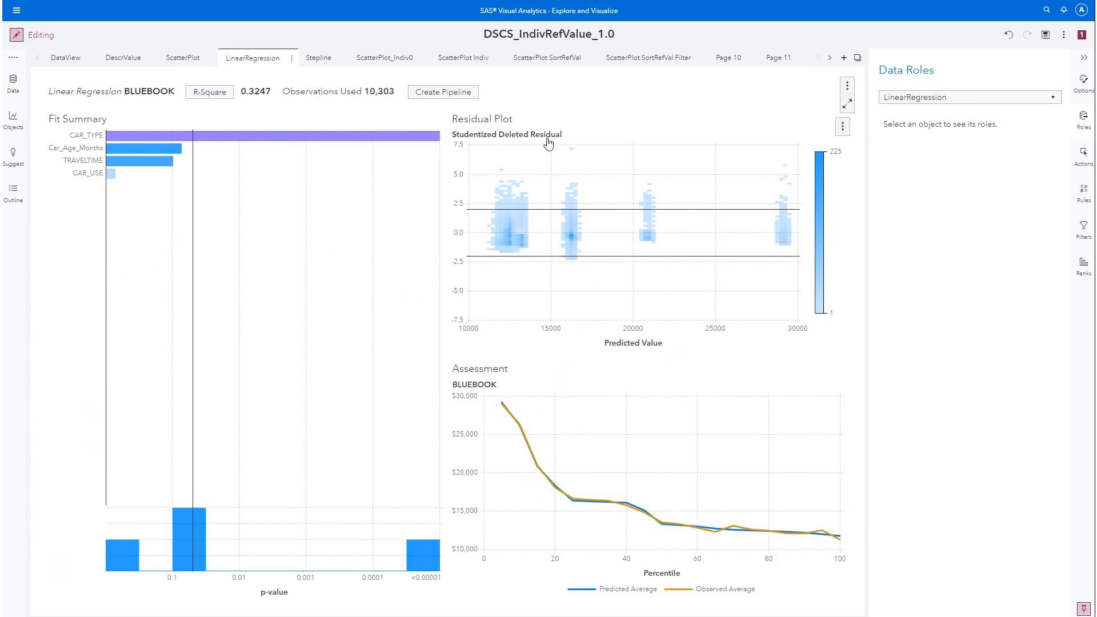
click(318, 59)
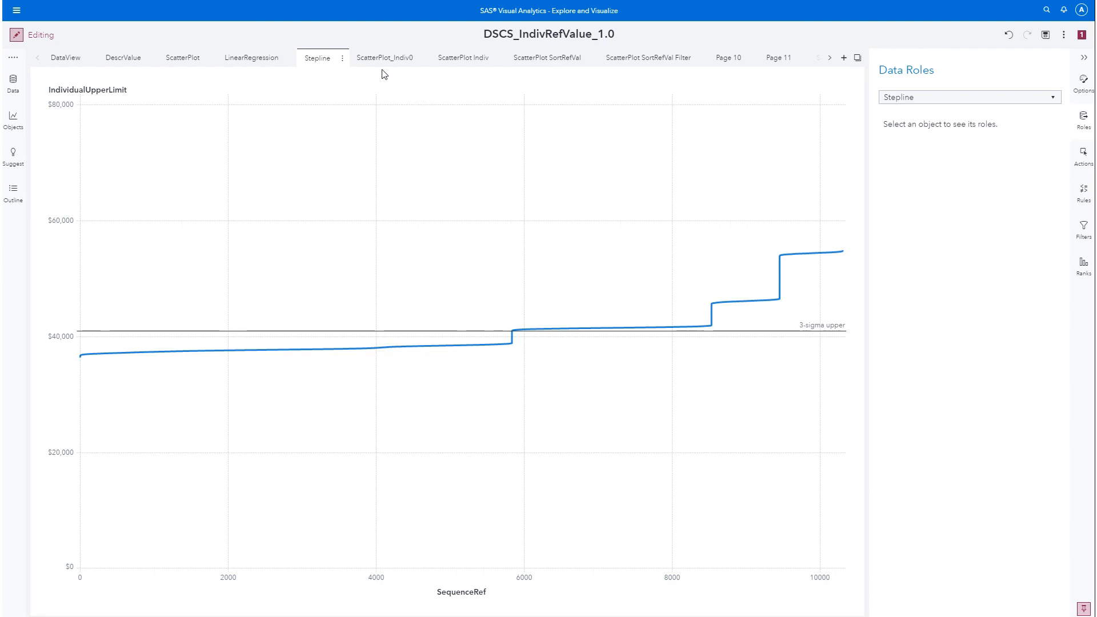
click(453, 64)
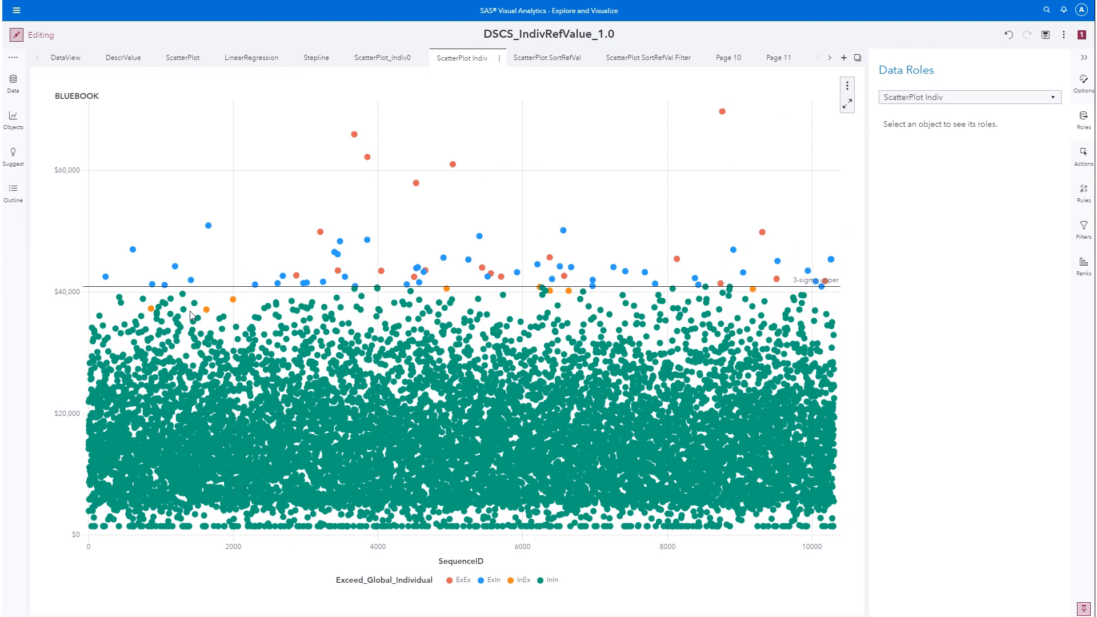
mouse_move(215, 355)
mouse_move(234, 303)
mouse_move(647, 273)
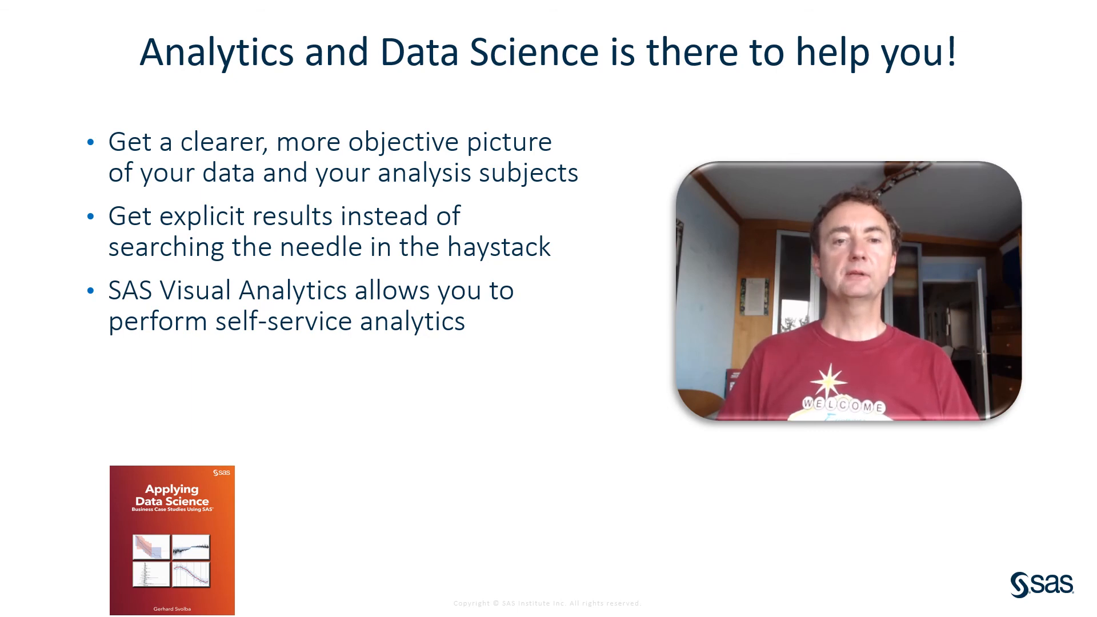
drag(346, 161, 548, 164)
drag(378, 184, 585, 187)
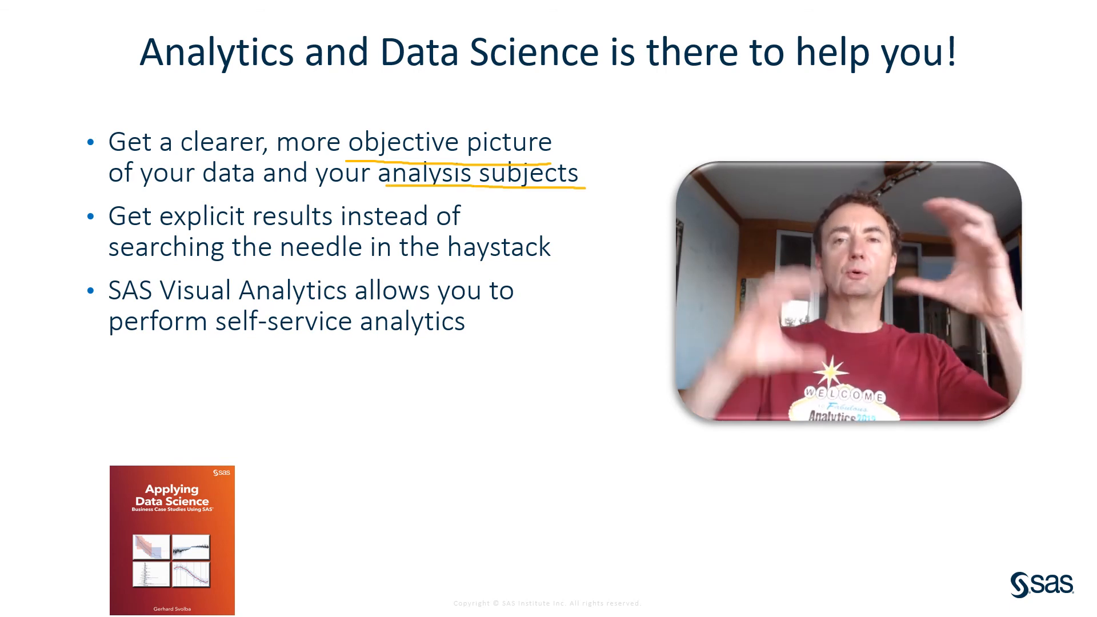